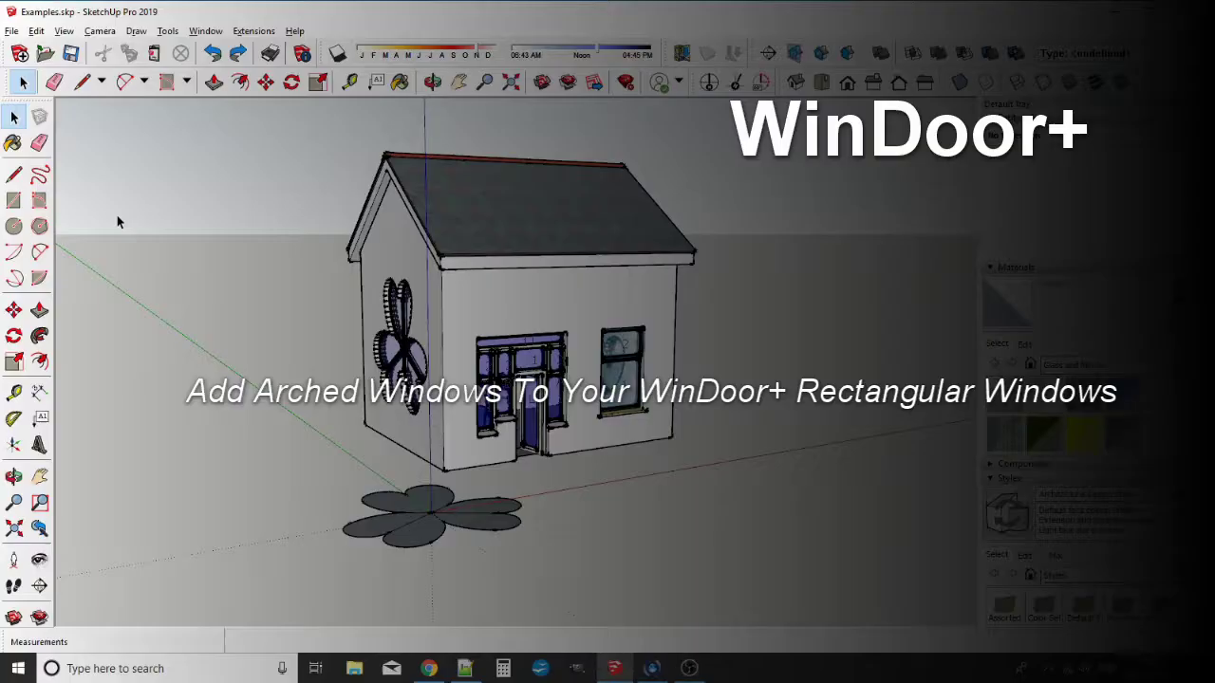
# - Draw a half-circle arc across the top of the right window
pyautogui.click(41, 254)
pyautogui.scroll(2, 572, 321)
pyautogui.scroll(3, 563, 328)
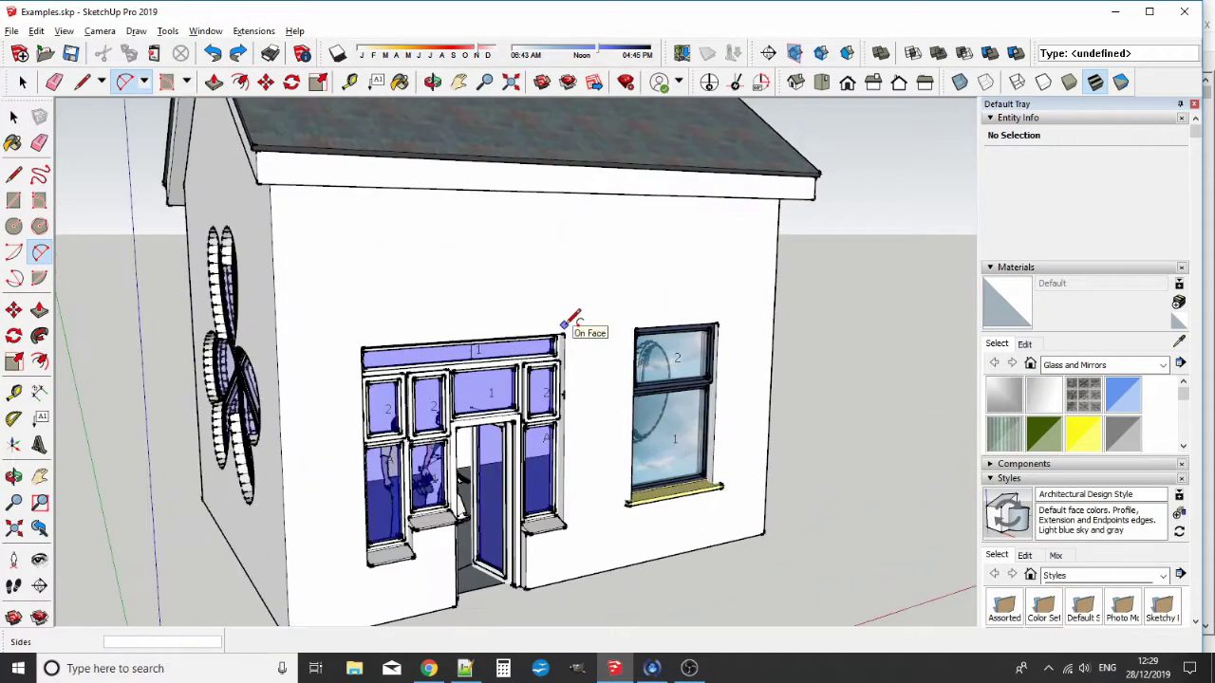
pyautogui.click(634, 328)
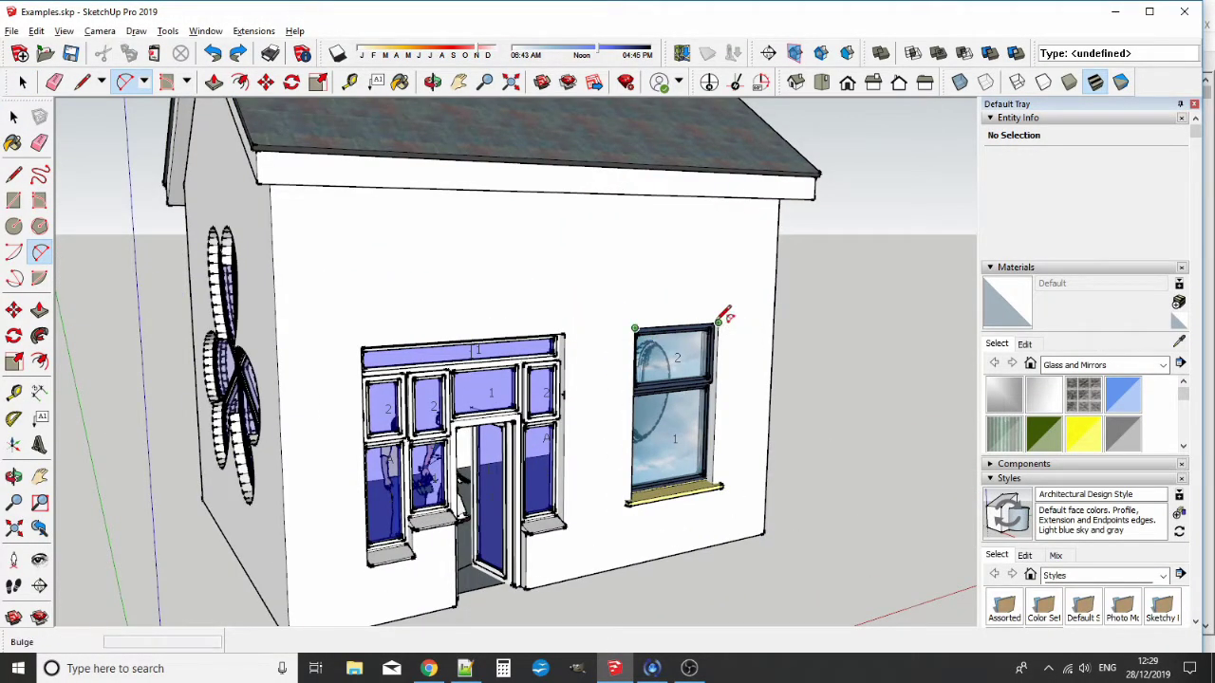
pyautogui.click(718, 323)
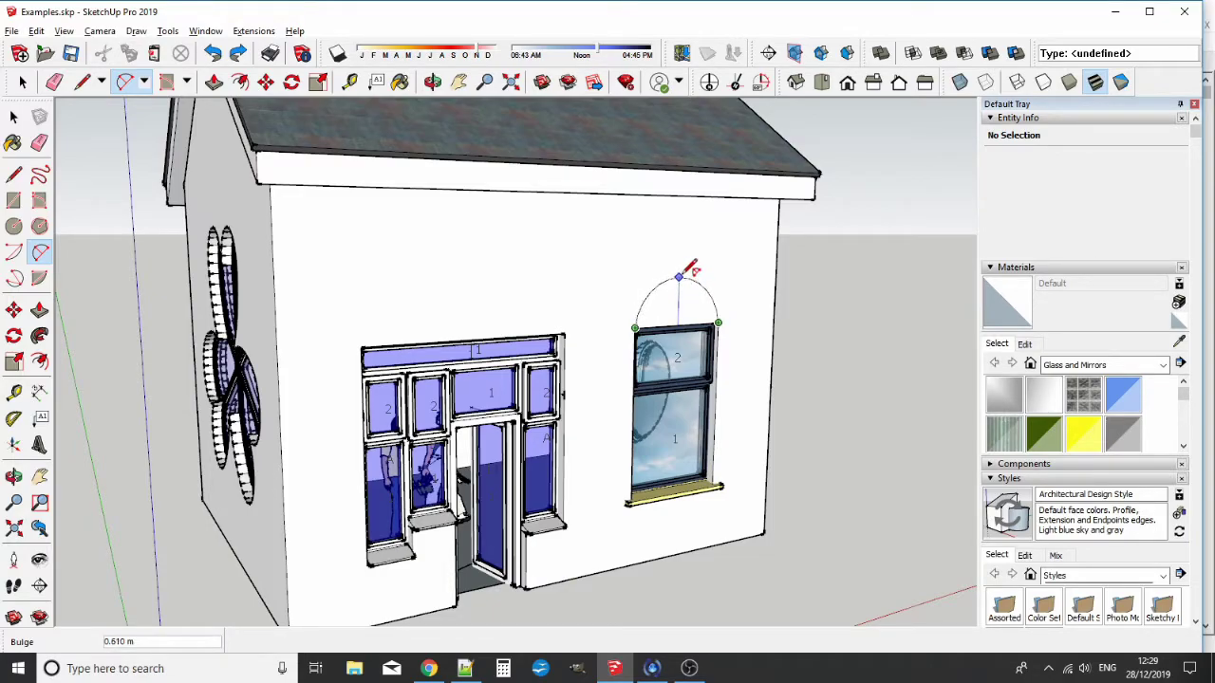
pyautogui.click(679, 269)
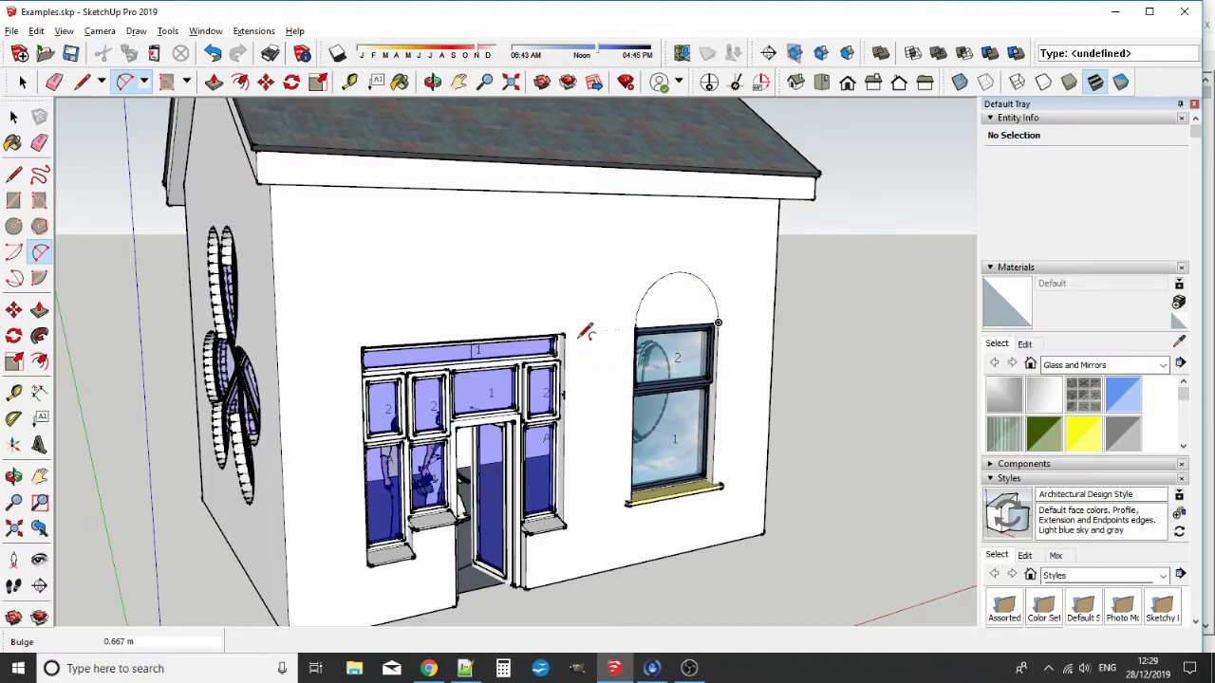
# - Draw a matching arc over the wide door-and-window assembly
pyautogui.click(362, 346)
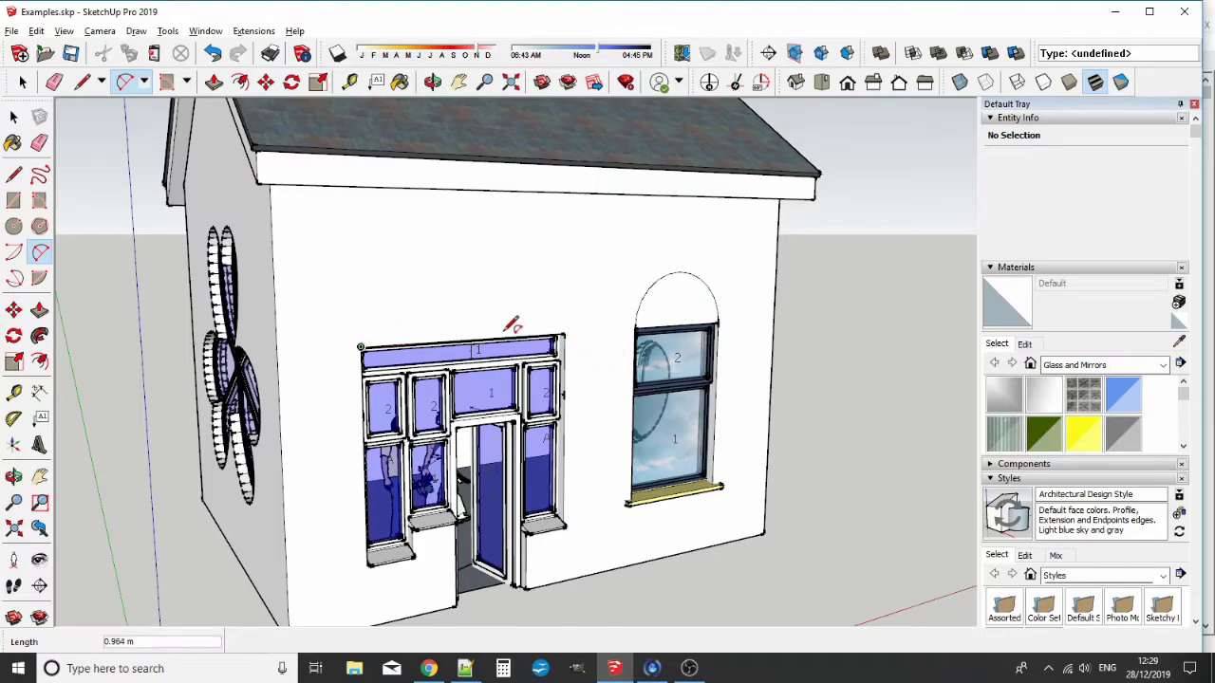
pyautogui.click(563, 334)
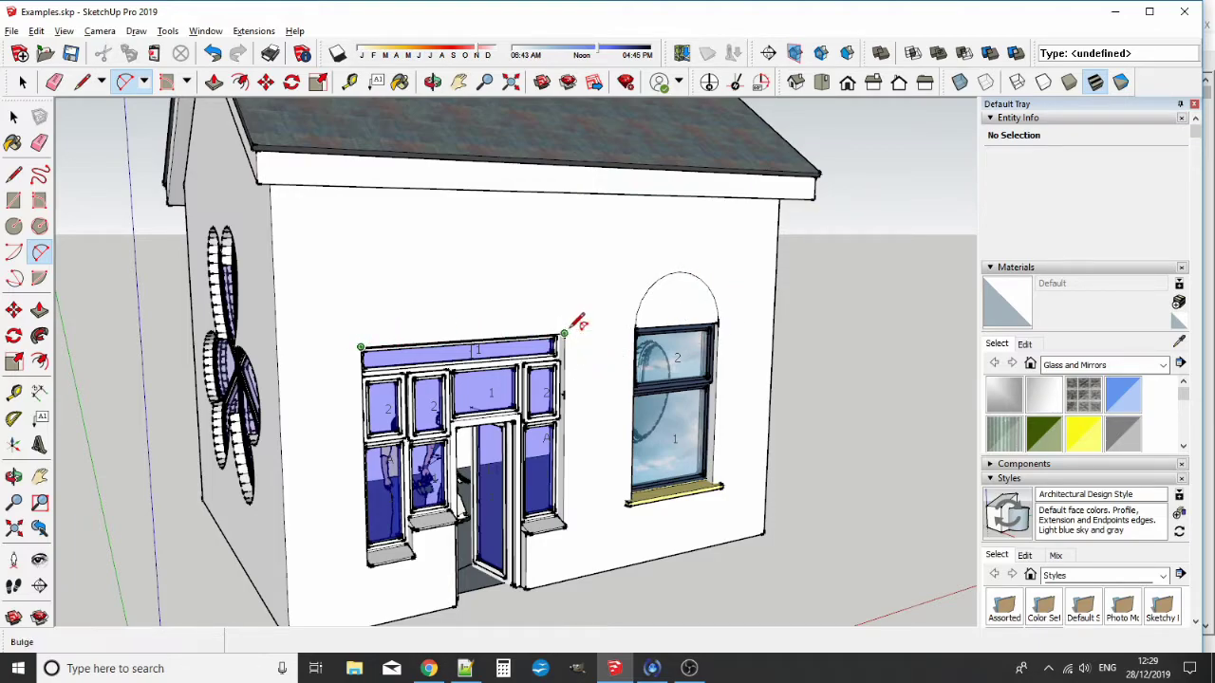
pyautogui.click(679, 270)
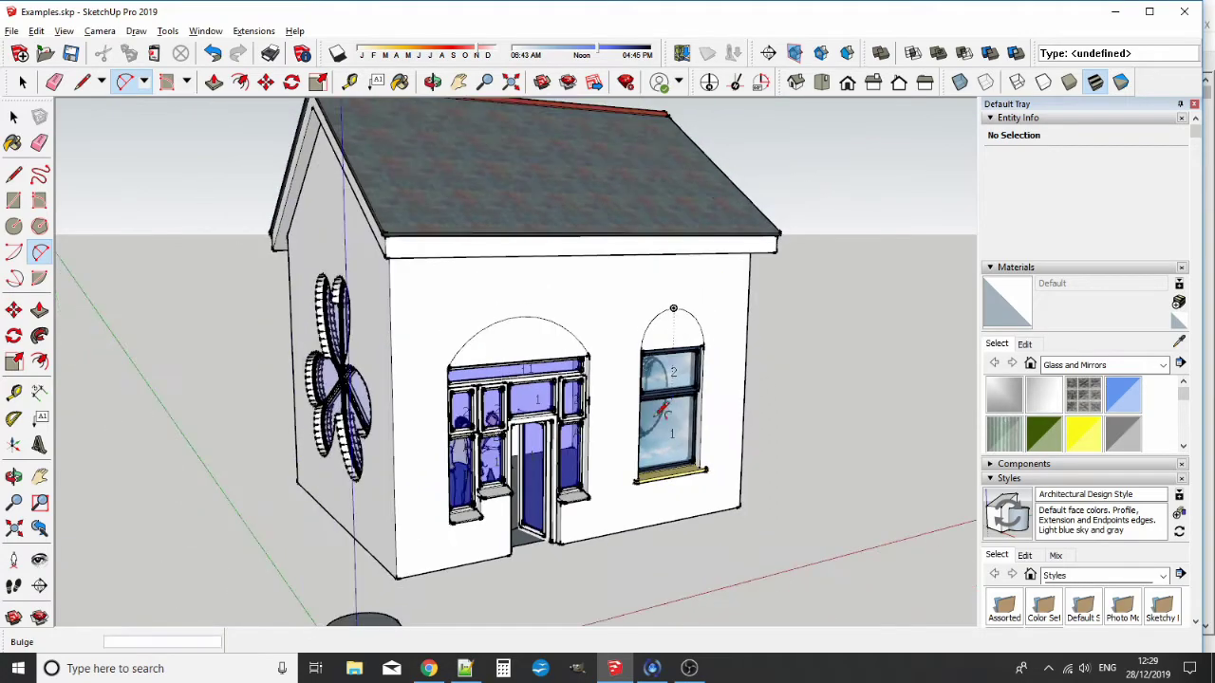
pyautogui.moveTo(685, 265); pyautogui.dragTo(245, 424, button='middle')
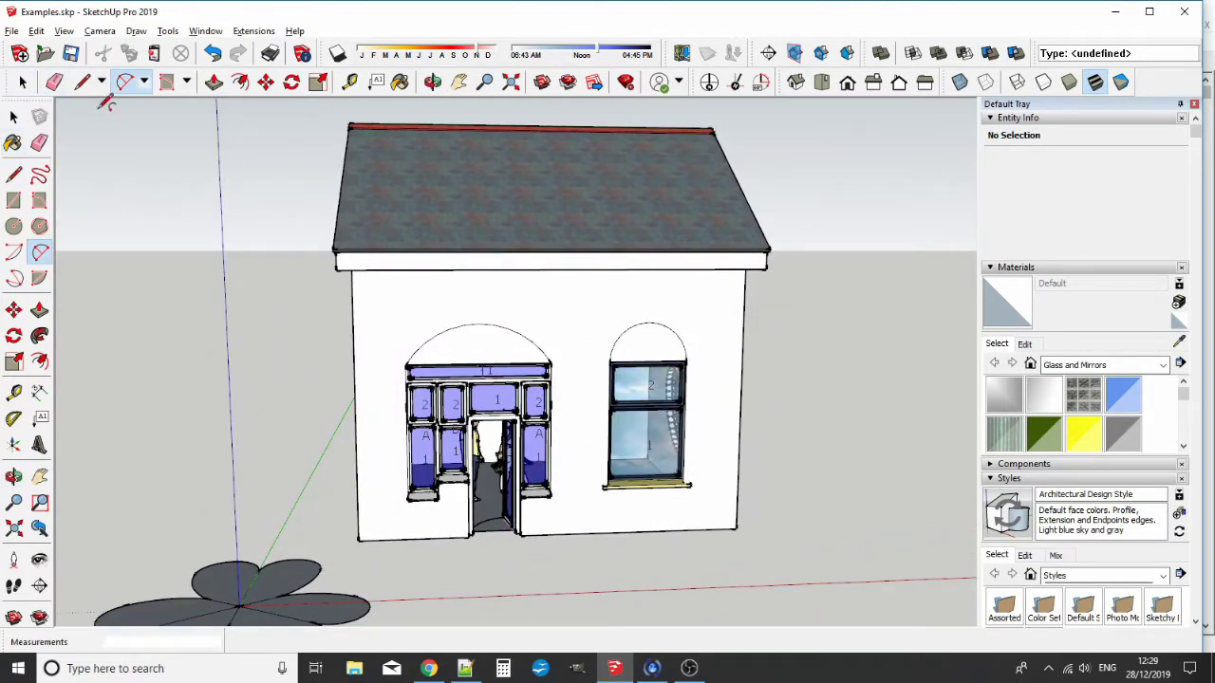
pyautogui.scroll(-3, 249, 206)
# - Box-select the flower plate and shift it left, away from the house
pyautogui.click(14, 116)
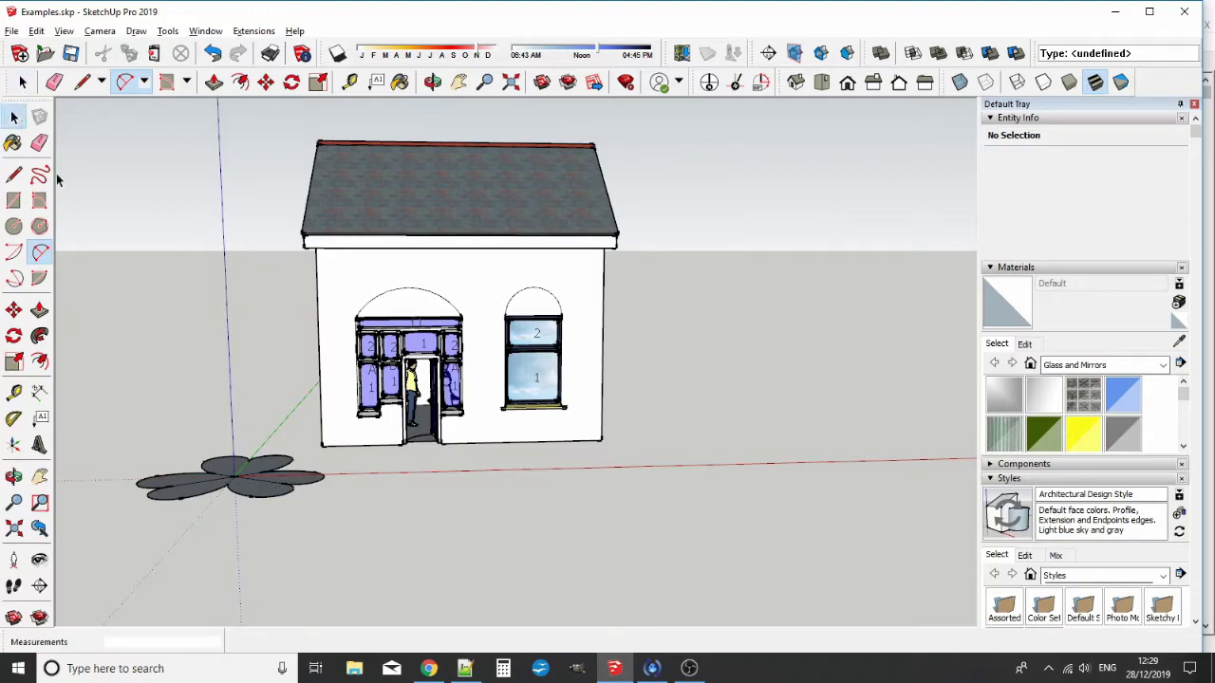
pyautogui.moveTo(121, 530); pyautogui.dragTo(327, 444)
pyautogui.click(13, 315)
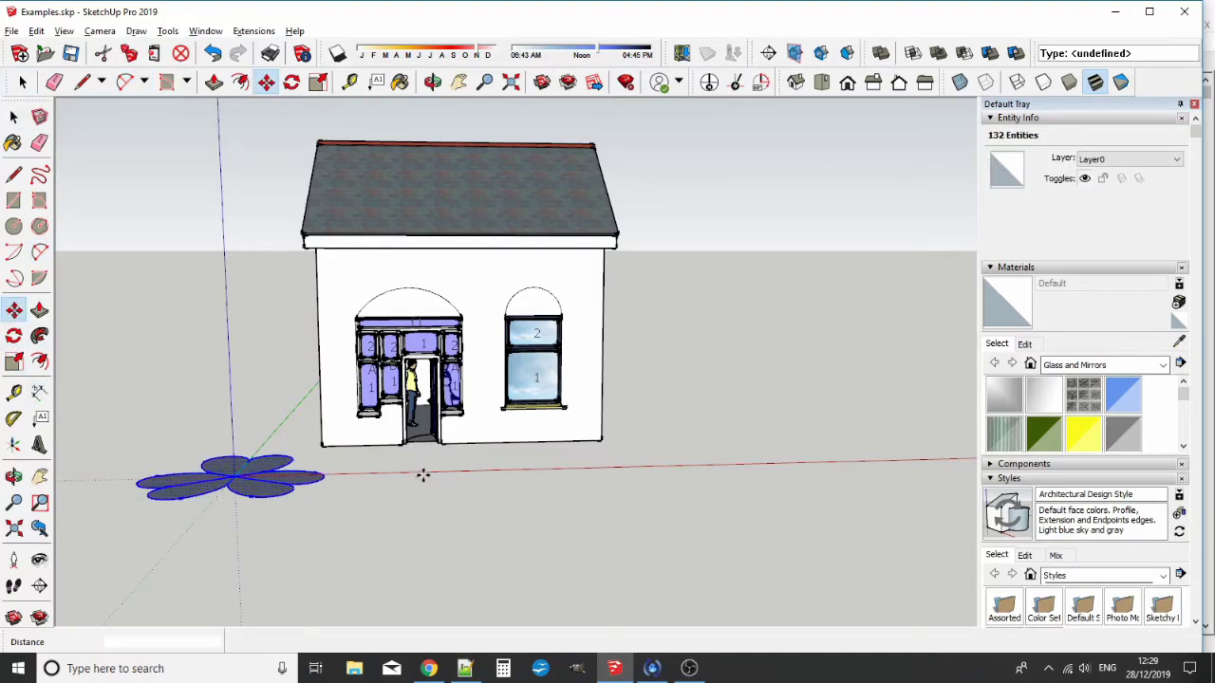
pyautogui.click(489, 472)
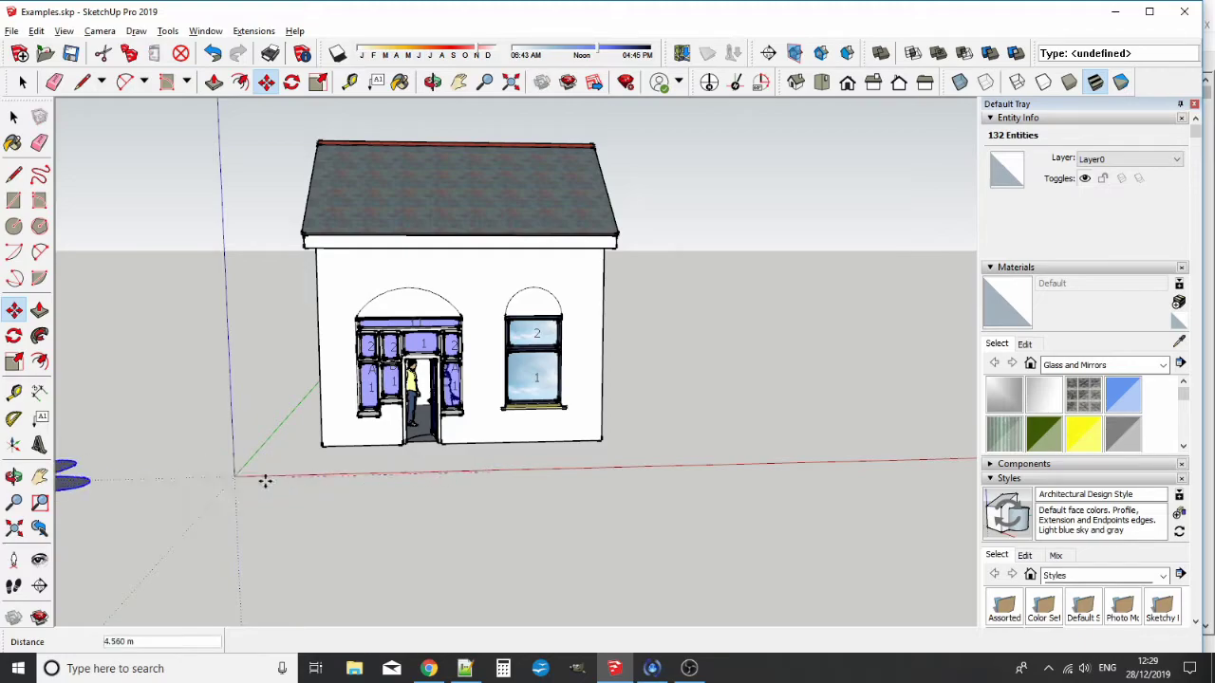
pyautogui.click(236, 477)
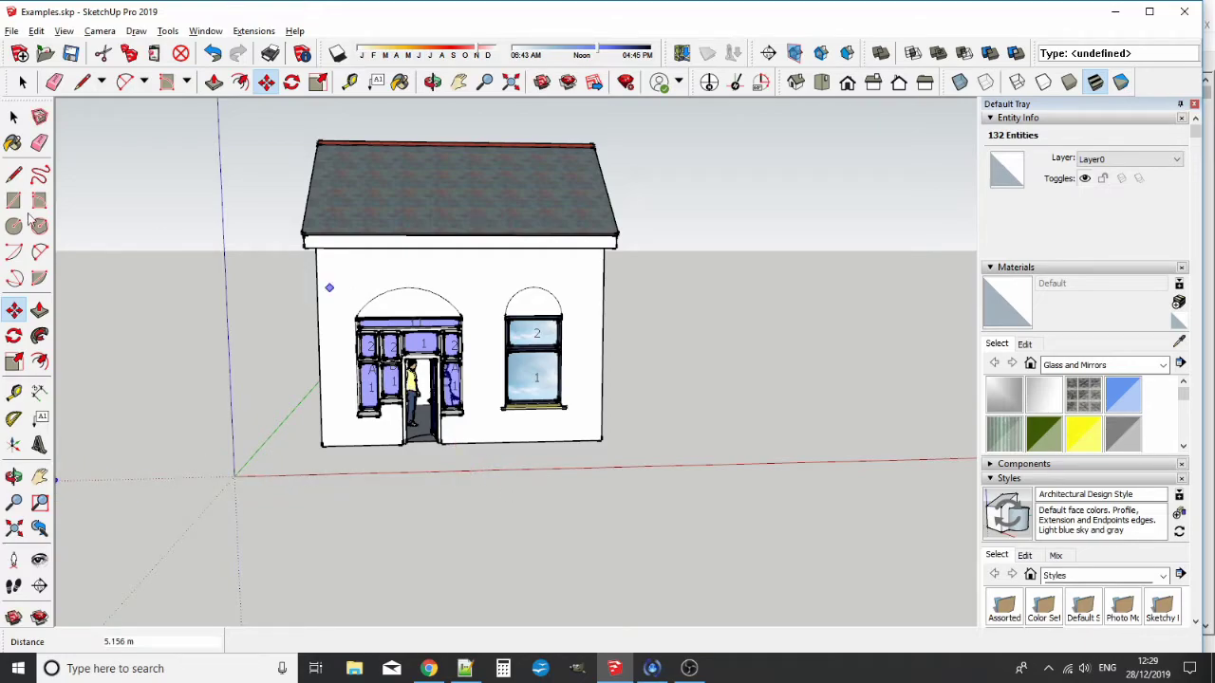
# - Select the two new arch faces above the openings
pyautogui.click(13, 116)
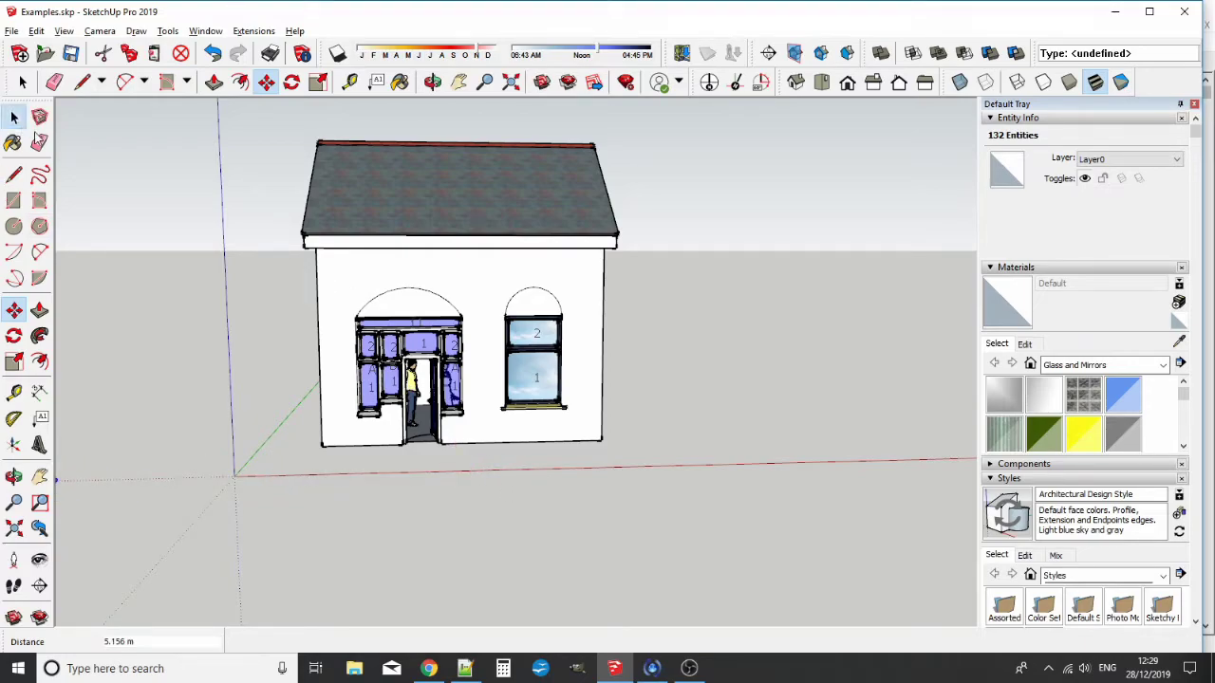
pyautogui.click(526, 309)
pyautogui.moveTo(558, 363); pyautogui.dragTo(389, 434, button='middle')
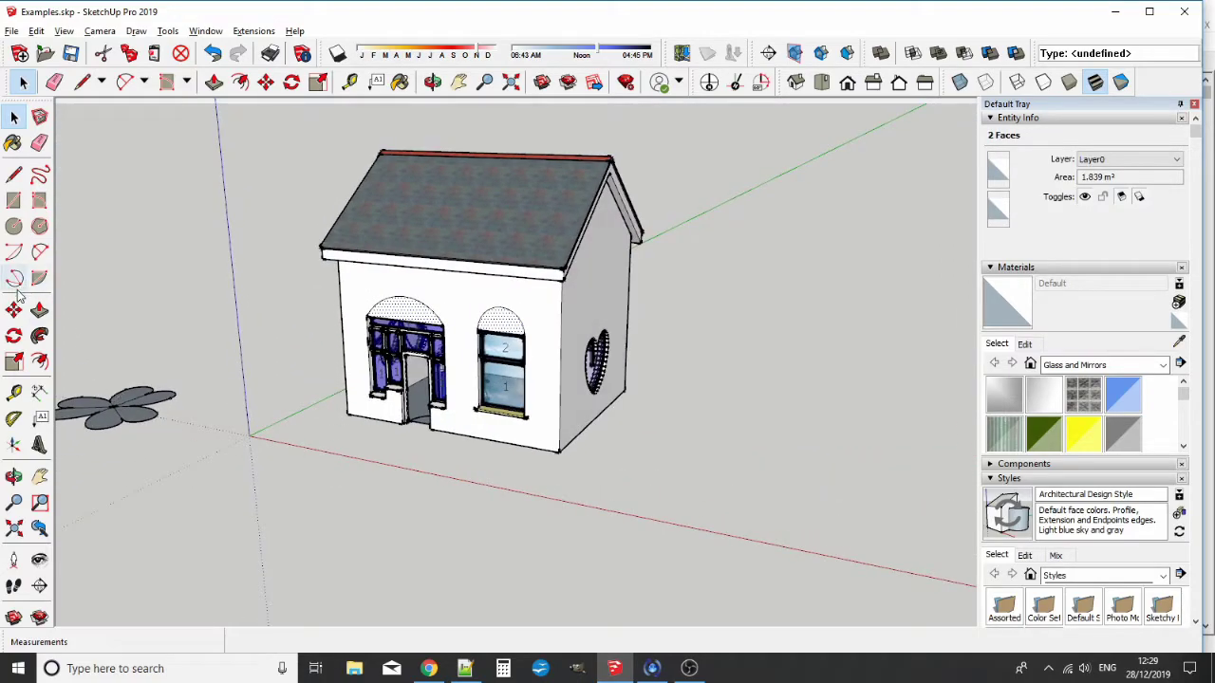
# - Copy the two arch faces out away from the wall
pyautogui.click(13, 310)
pyautogui.moveTo(367, 314)
pyautogui.keyDown('ctrl'); pyautogui.mouseDown()
pyautogui.moveTo(296, 397)
pyautogui.moveTo(244, 428)
pyautogui.mouseUp(); pyautogui.keyUp('ctrl')
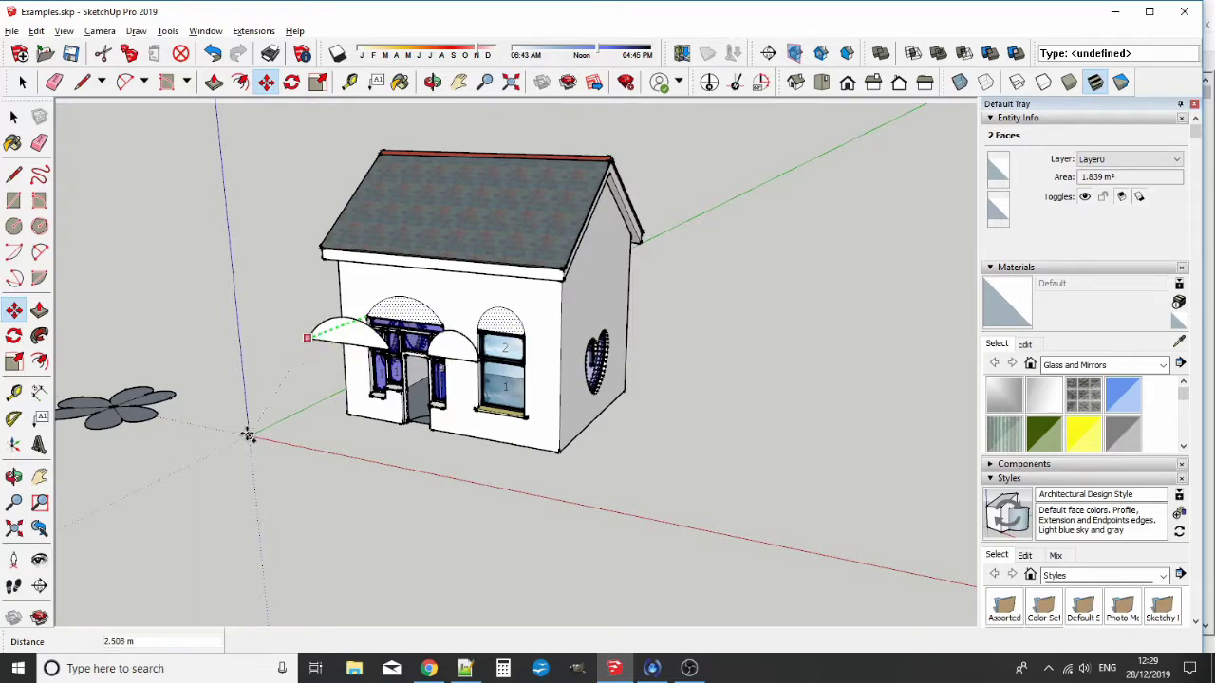
pyautogui.moveTo(255, 428); pyautogui.dragTo(310, 429, button='middle')
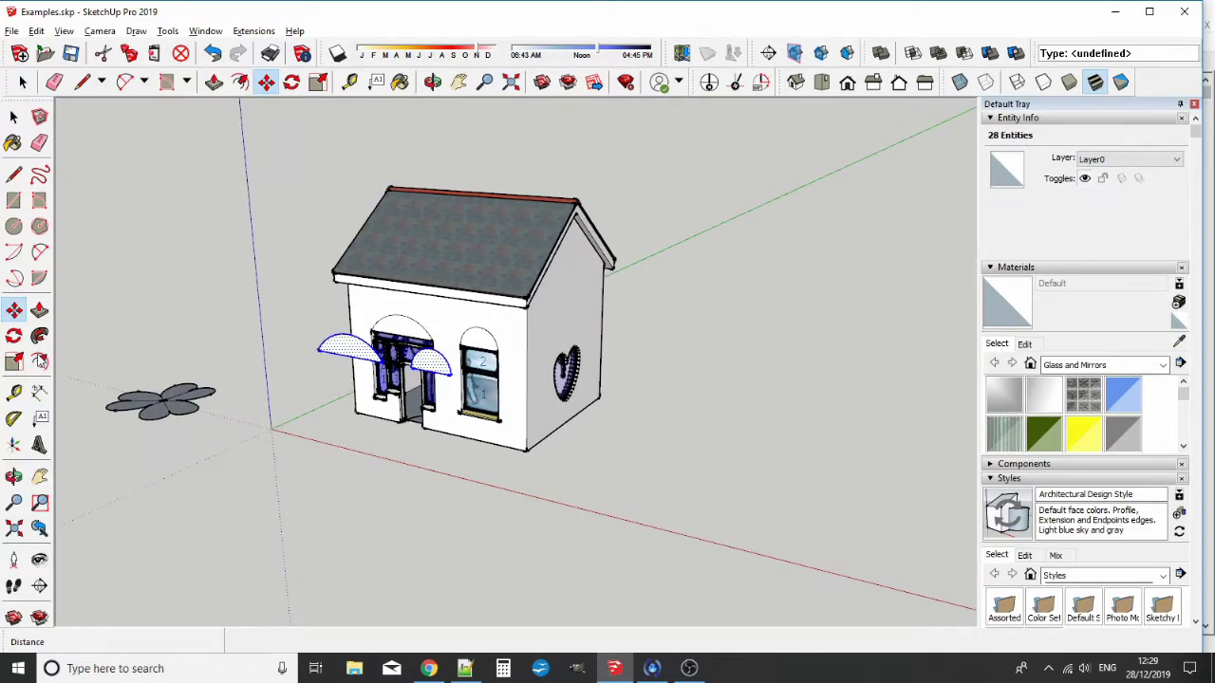
# - Rotate the copied arches 90° about the green axis so they lie flat
pyautogui.click(13, 336)
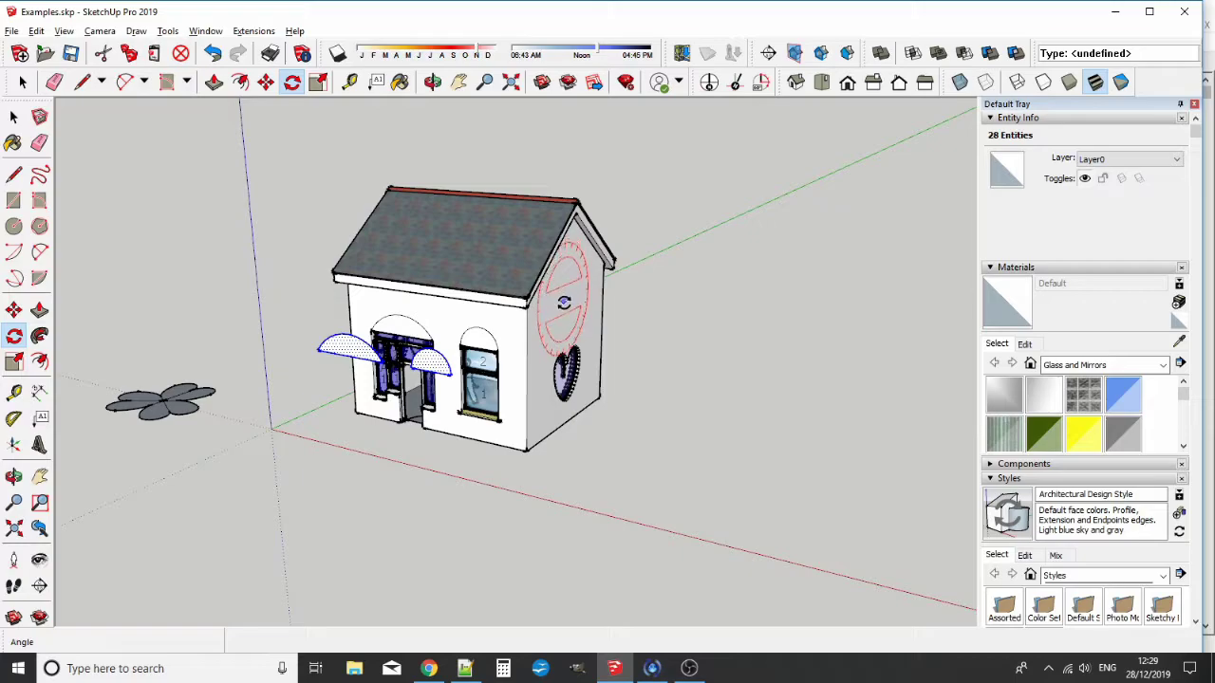
pyautogui.click(317, 350)
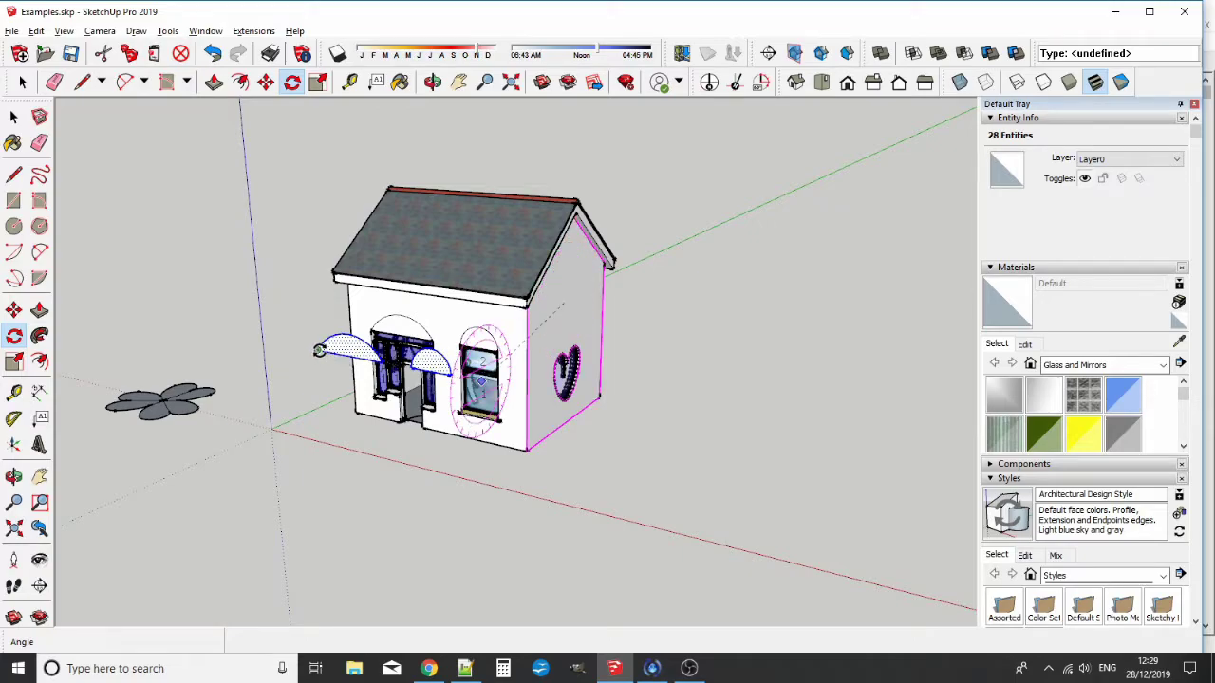
pyautogui.click(299, 136)
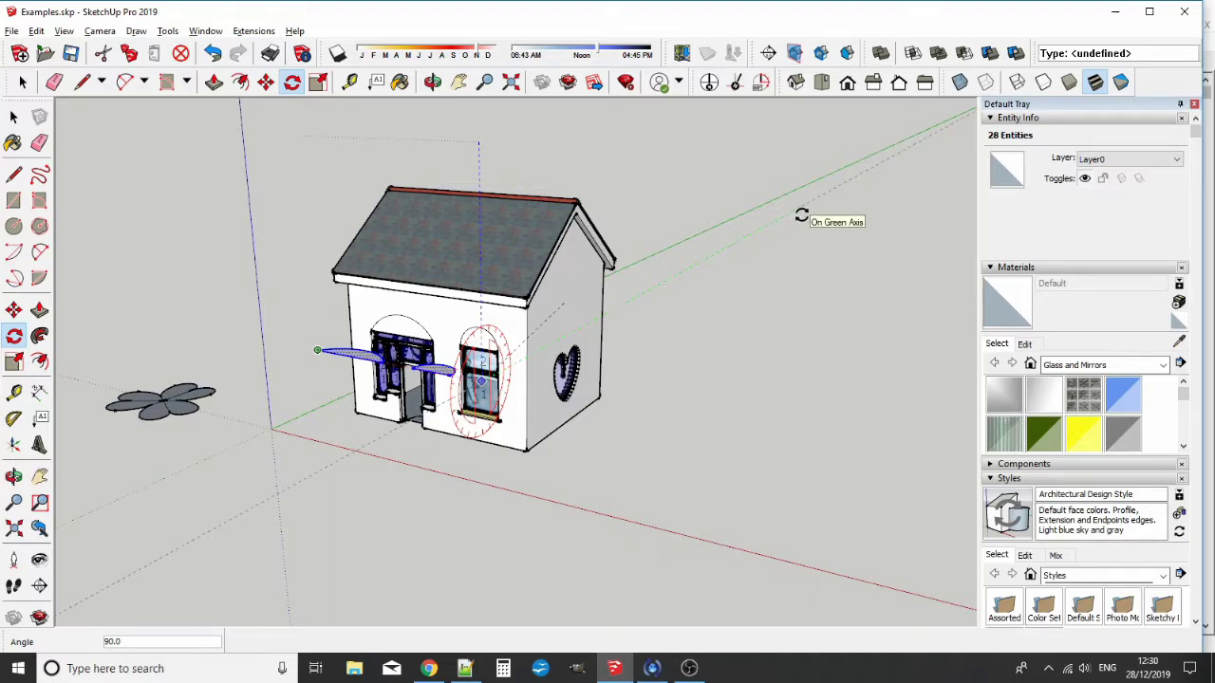
pyautogui.press('Escape')
pyautogui.press('m')
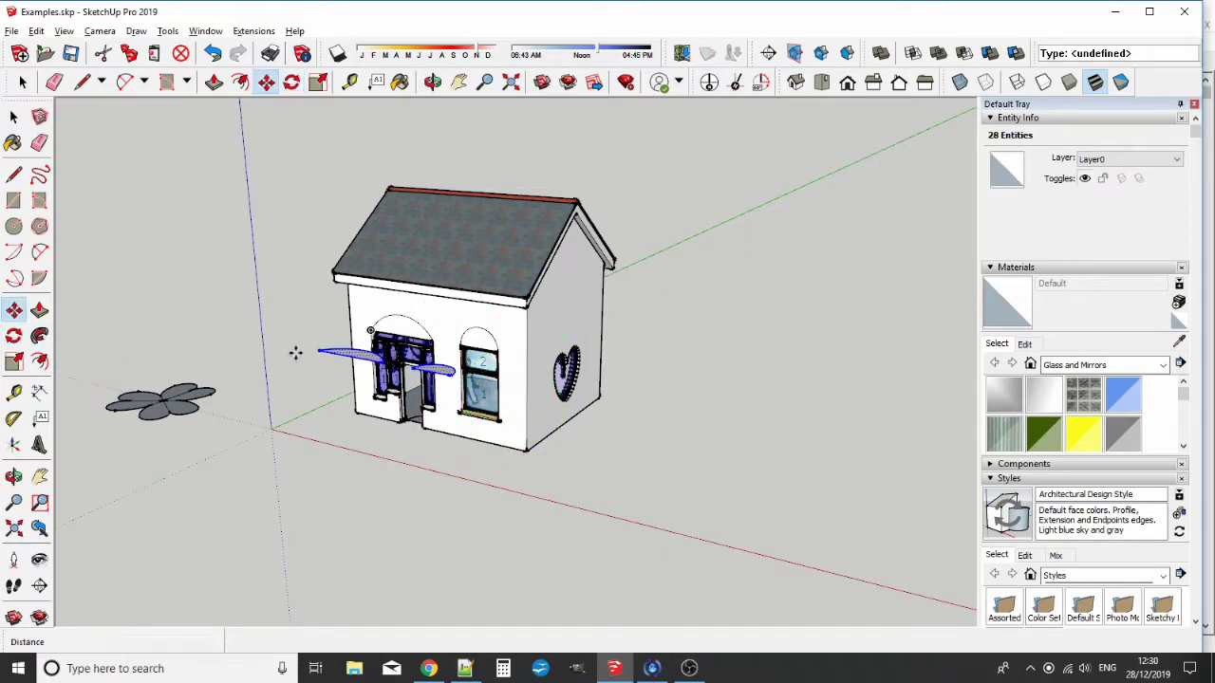
pyautogui.click(317, 352)
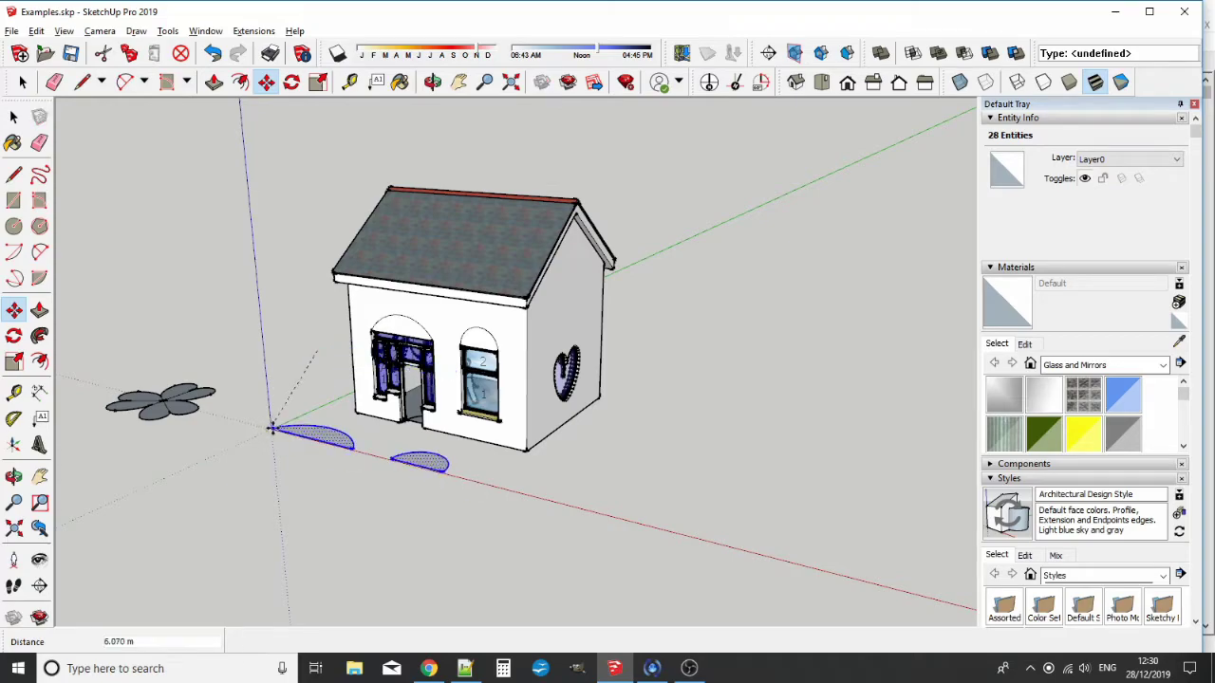
# - Set the flat half-discs down at the origin
pyautogui.scroll(2, 276, 429)
pyautogui.scroll(2, 277, 429)
pyautogui.scroll(2, 273, 427)
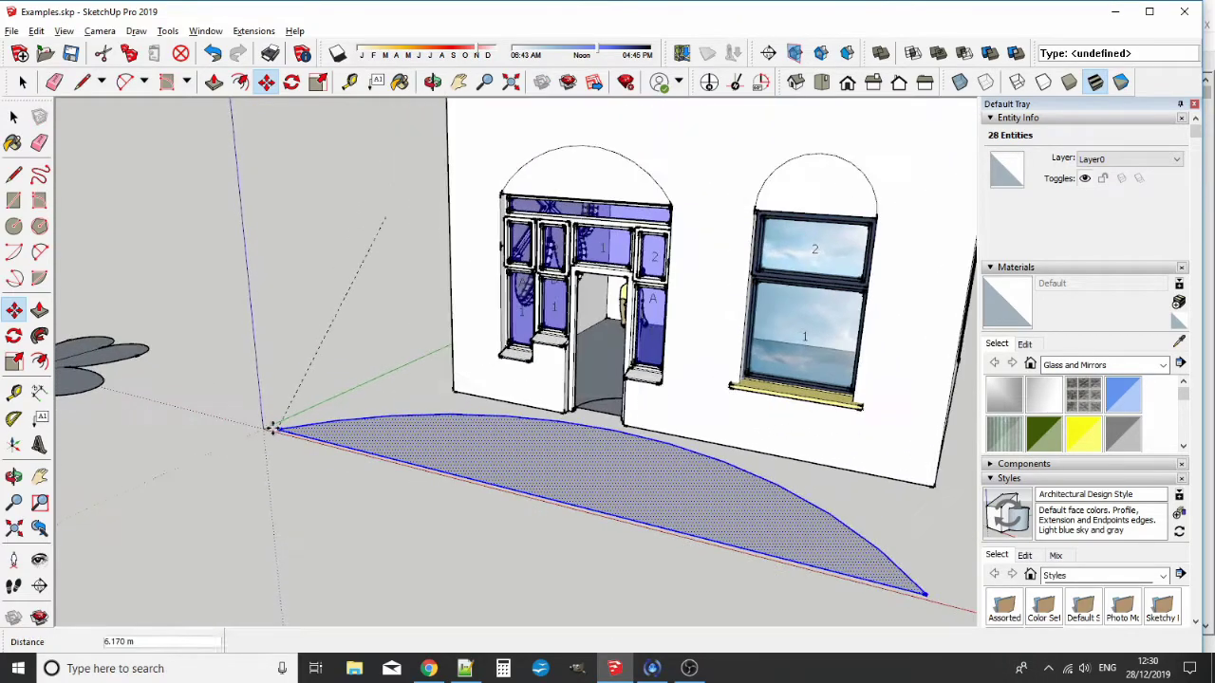
pyautogui.click(295, 431)
pyautogui.scroll(-3, 411, 468)
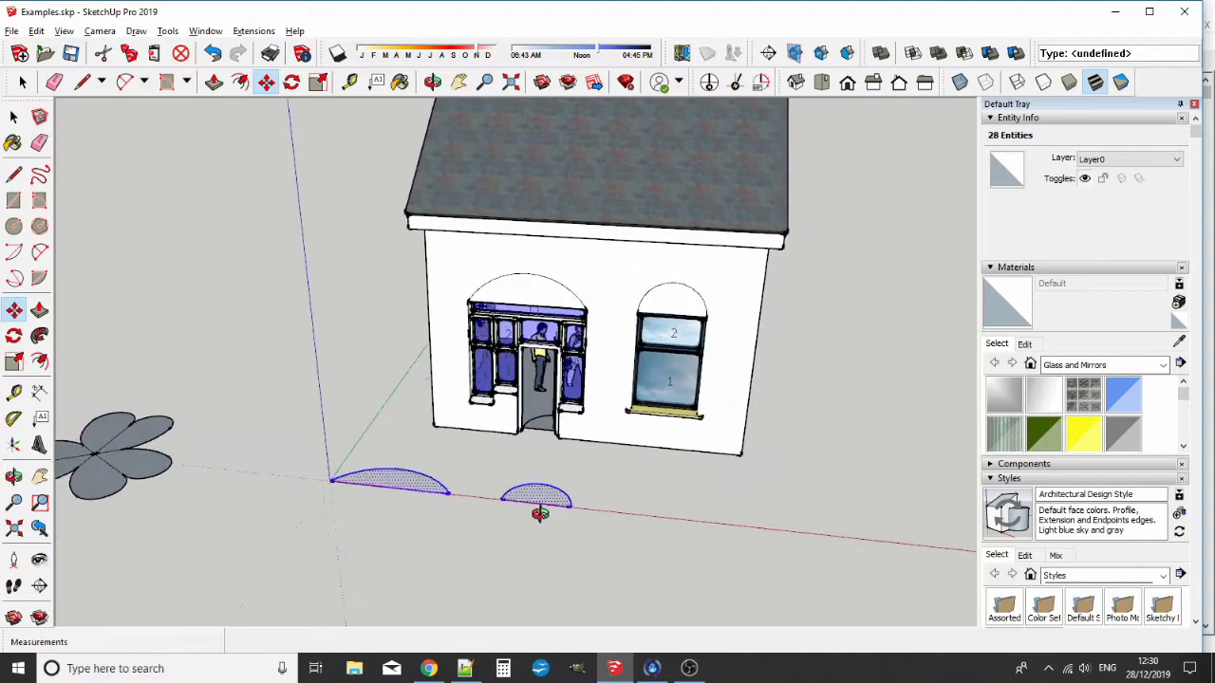
# - Convert the larger half-disc into a WinDoor+ custom-shaped window with default settings
pyautogui.click(23, 82)
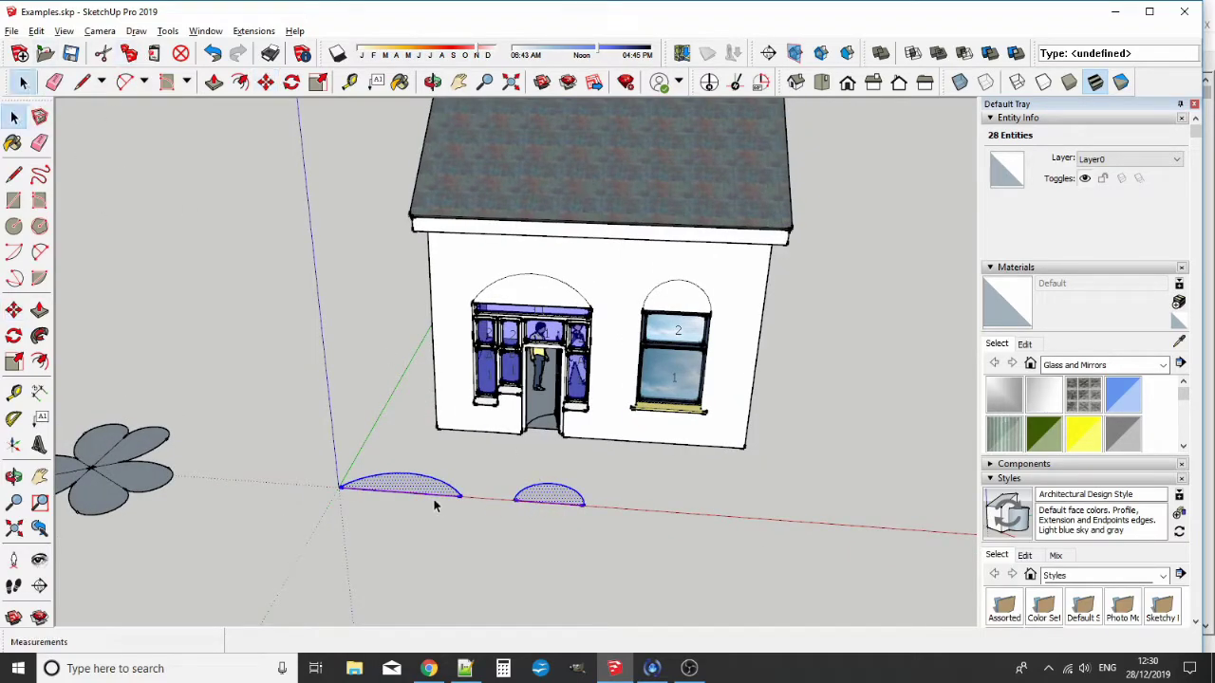
pyautogui.click(407, 493)
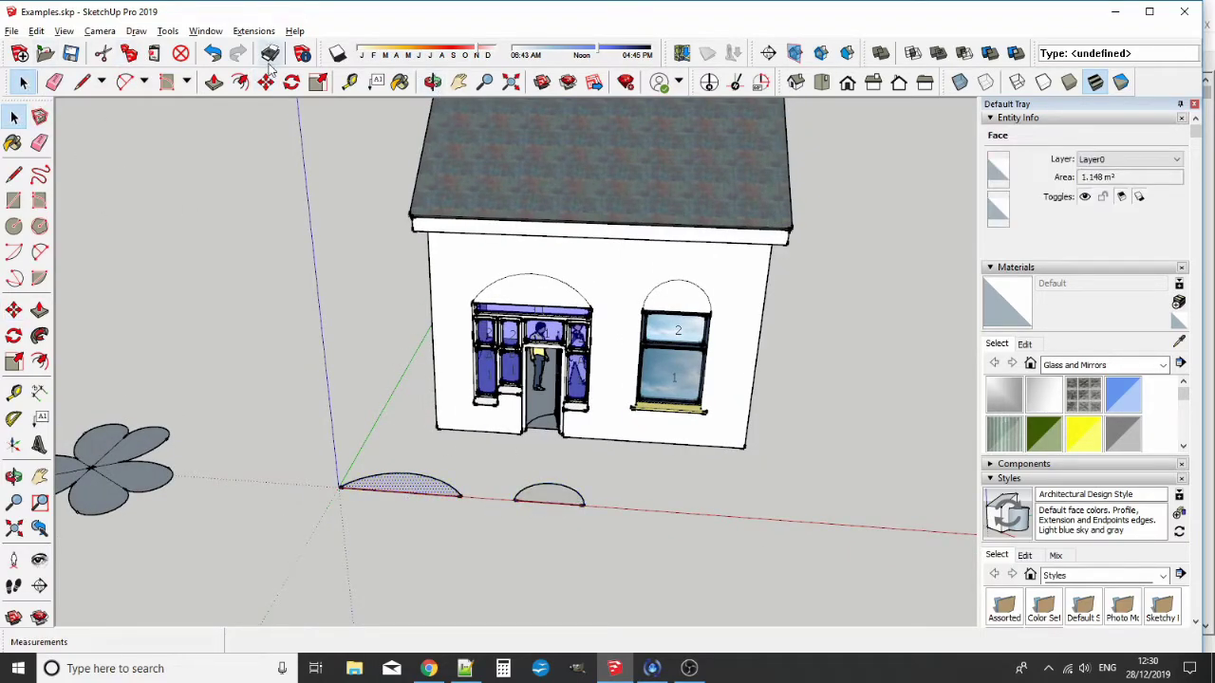
pyautogui.click(253, 30)
pyautogui.moveTo(467, 121)
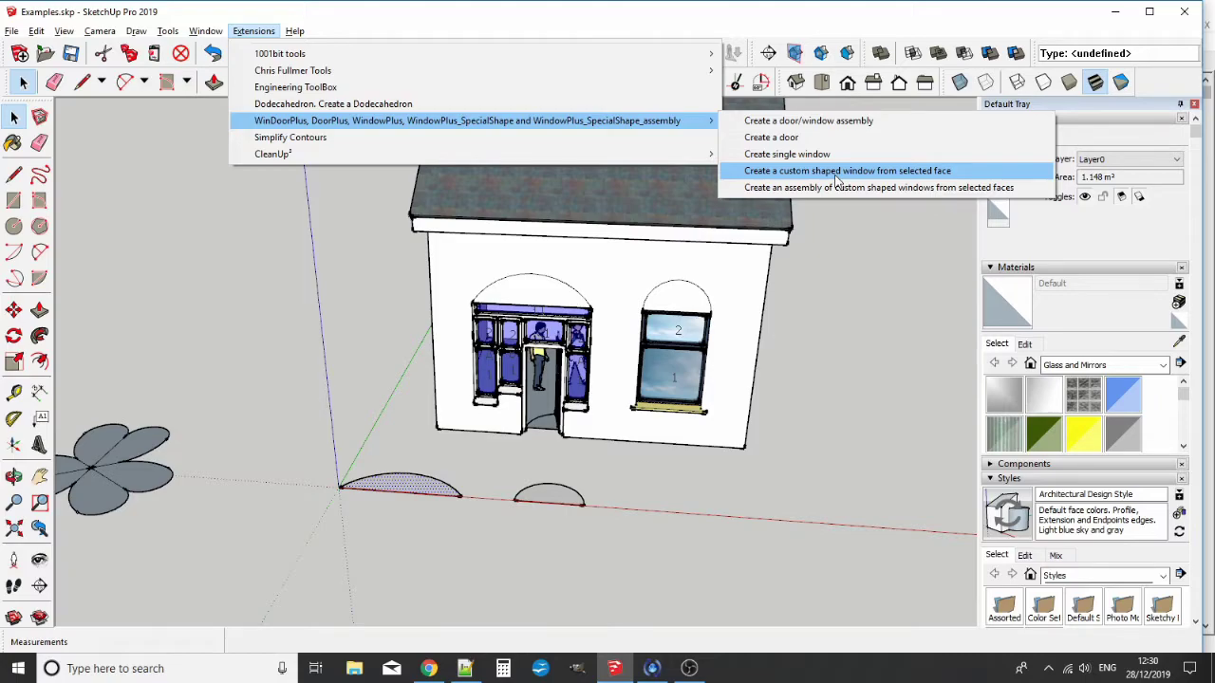
pyautogui.click(838, 171)
pyautogui.click(459, 459)
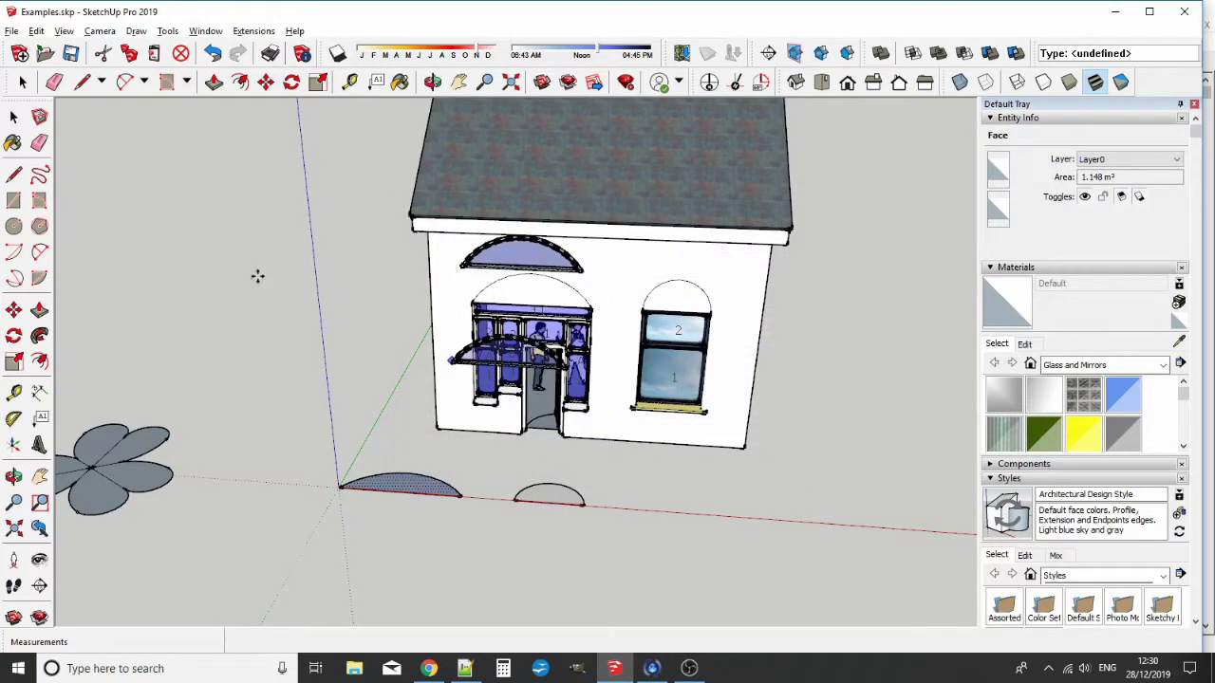
pyautogui.click(13, 117)
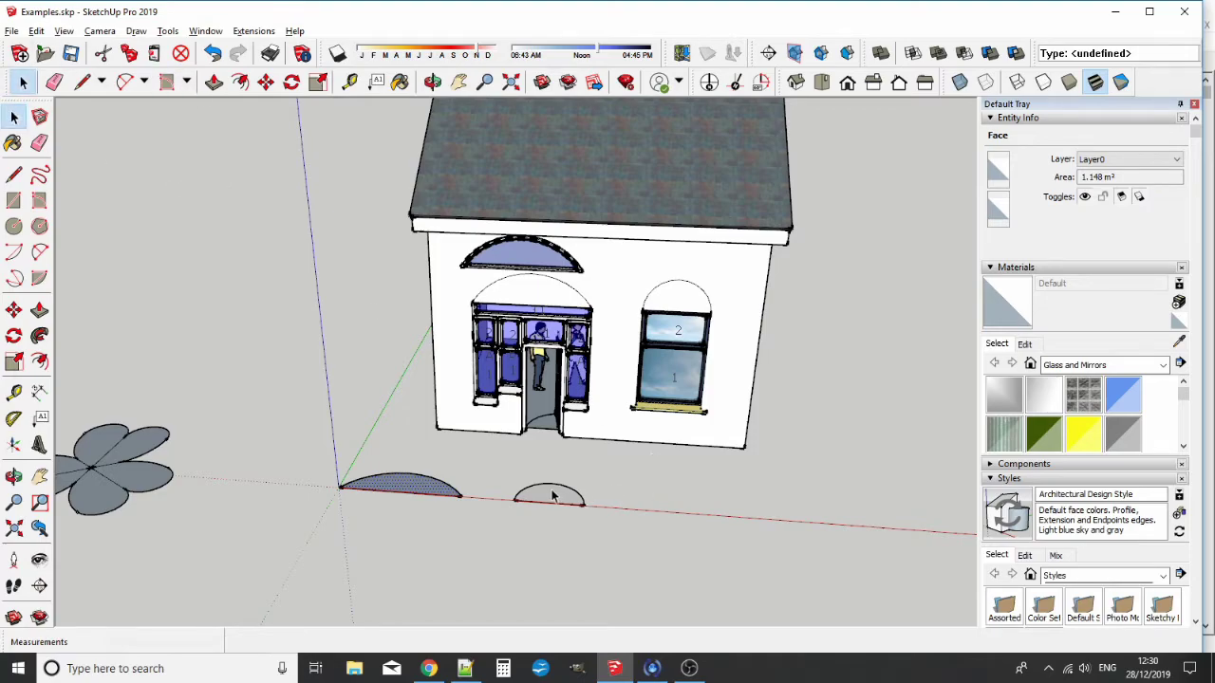
pyautogui.click(253, 31)
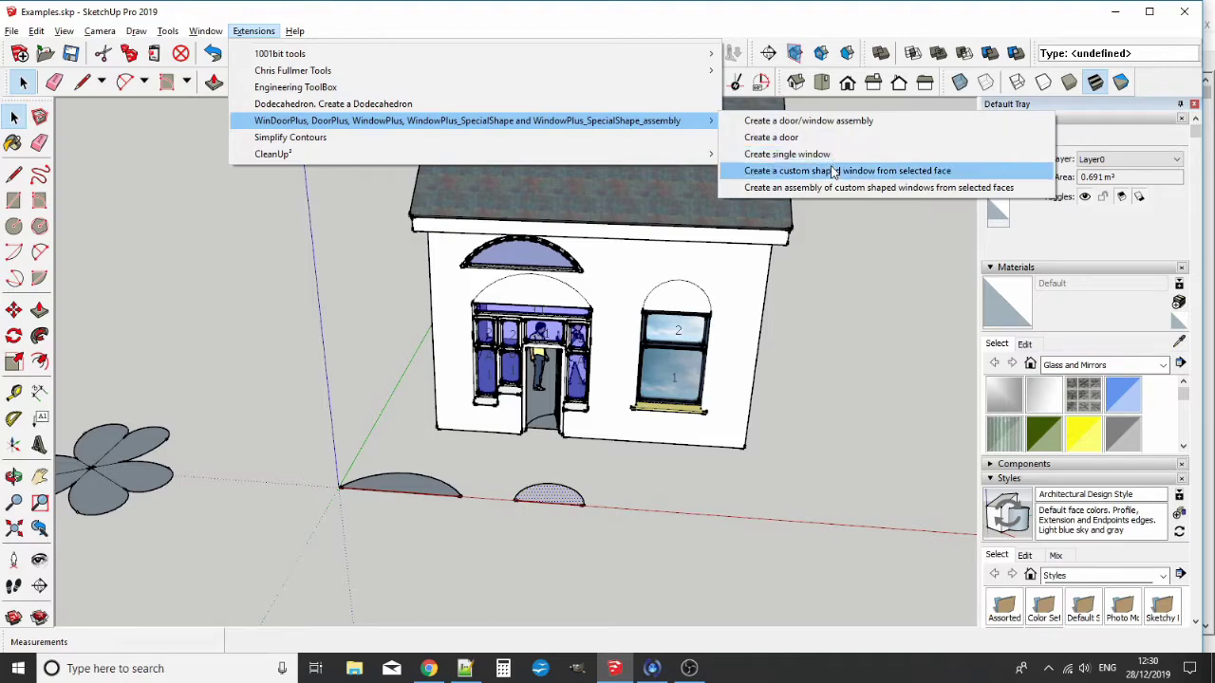
pyautogui.click(892, 171)
pyautogui.click(460, 461)
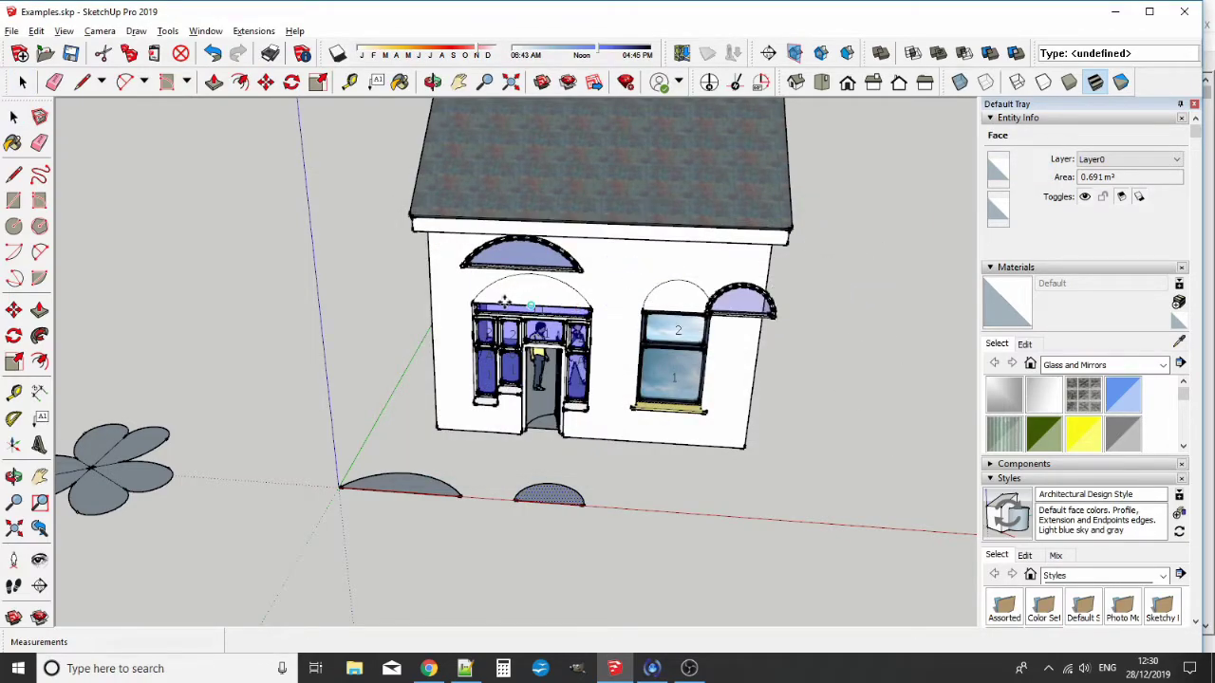
pyautogui.press('Escape')
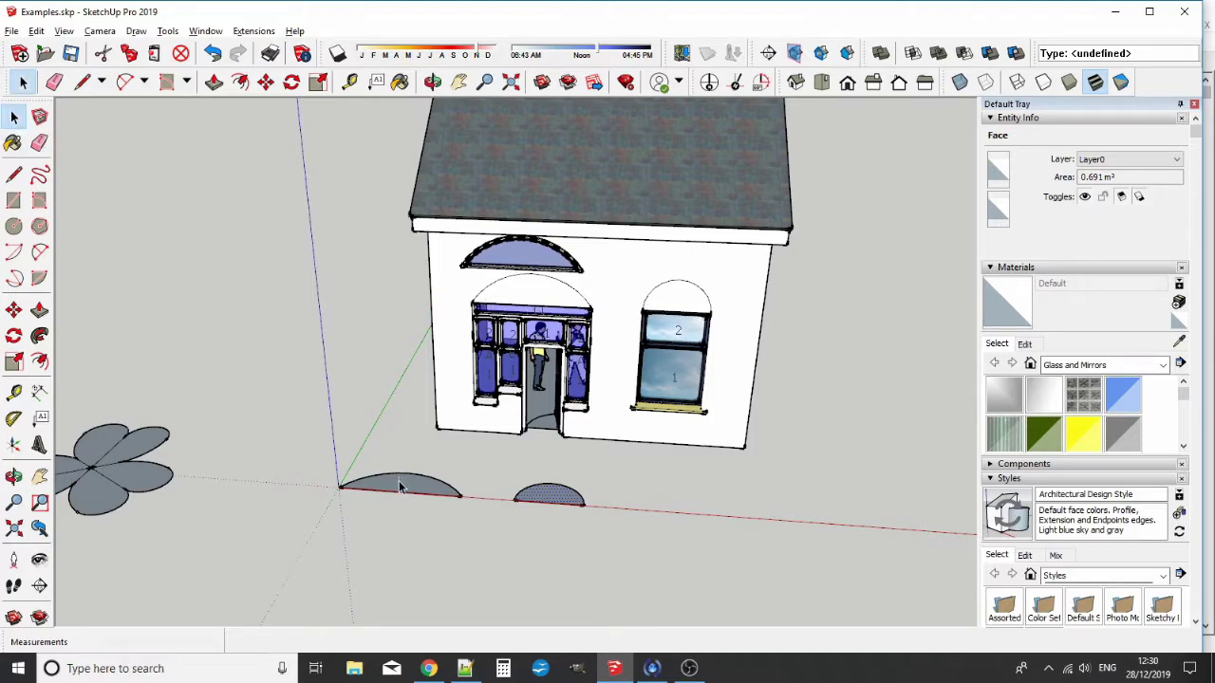
pyautogui.click(13, 310)
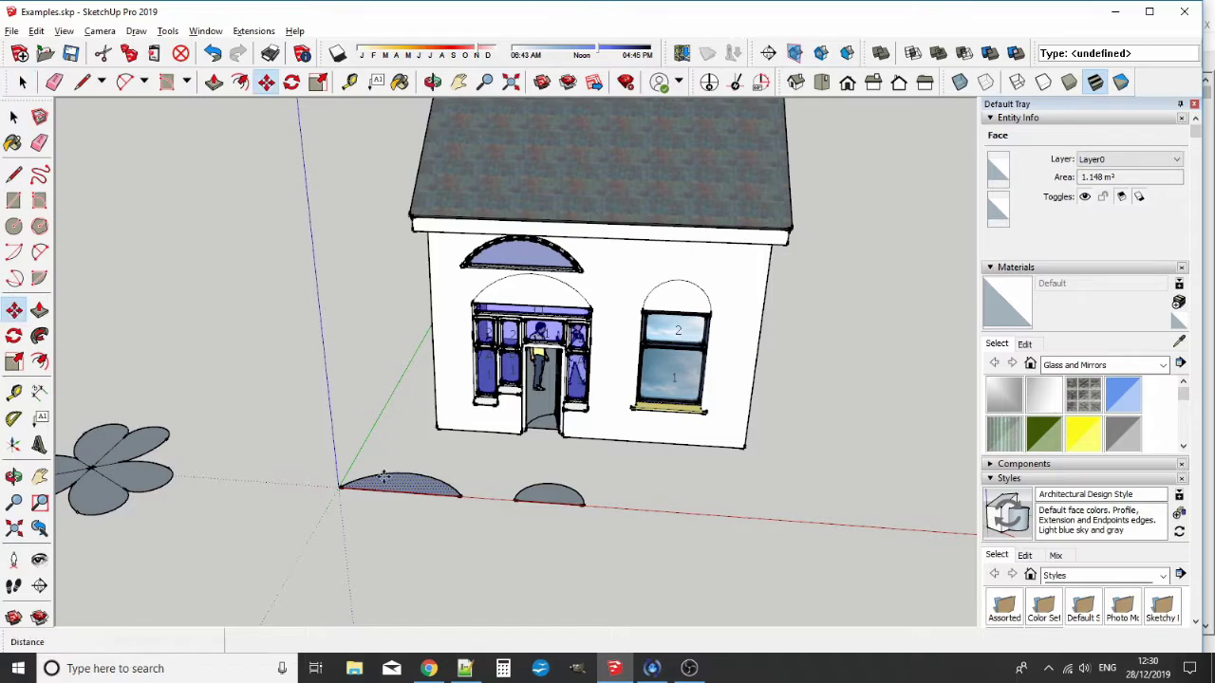
# - Move the large half-disc forward, away from the origin
pyautogui.click(338, 488)
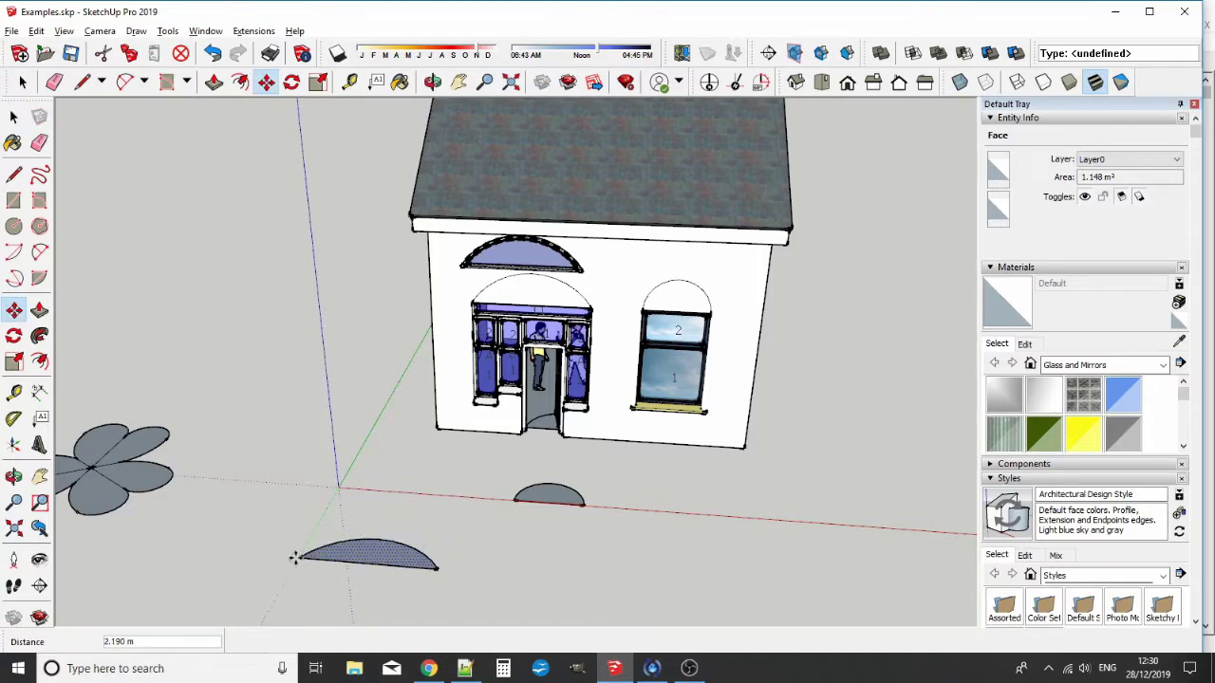
pyautogui.click(299, 558)
pyautogui.click(15, 116)
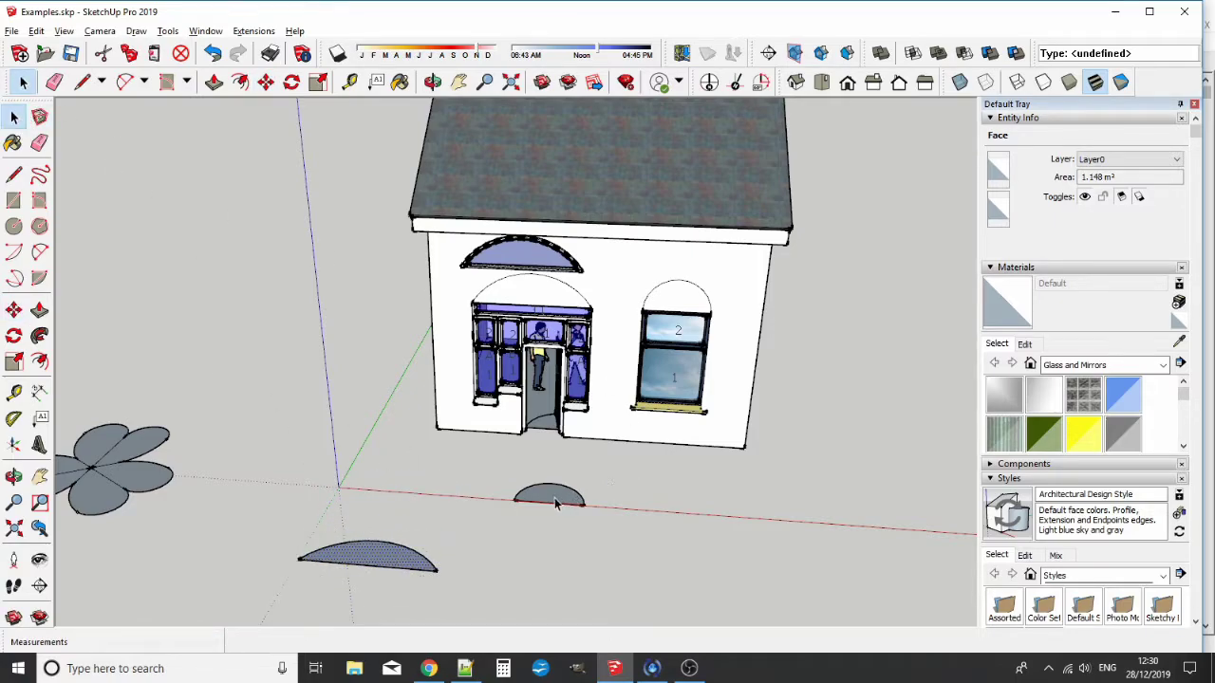
# - Place the small half-disc's corner on the axis origin
pyautogui.click(14, 310)
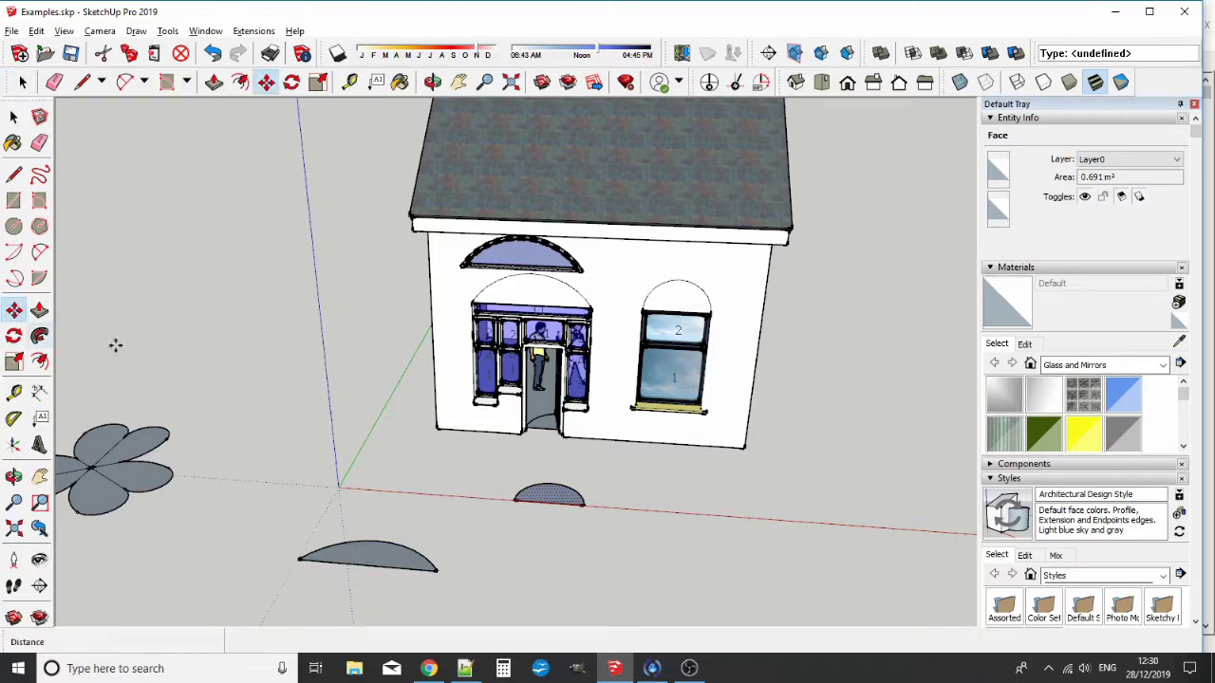
pyautogui.click(515, 501)
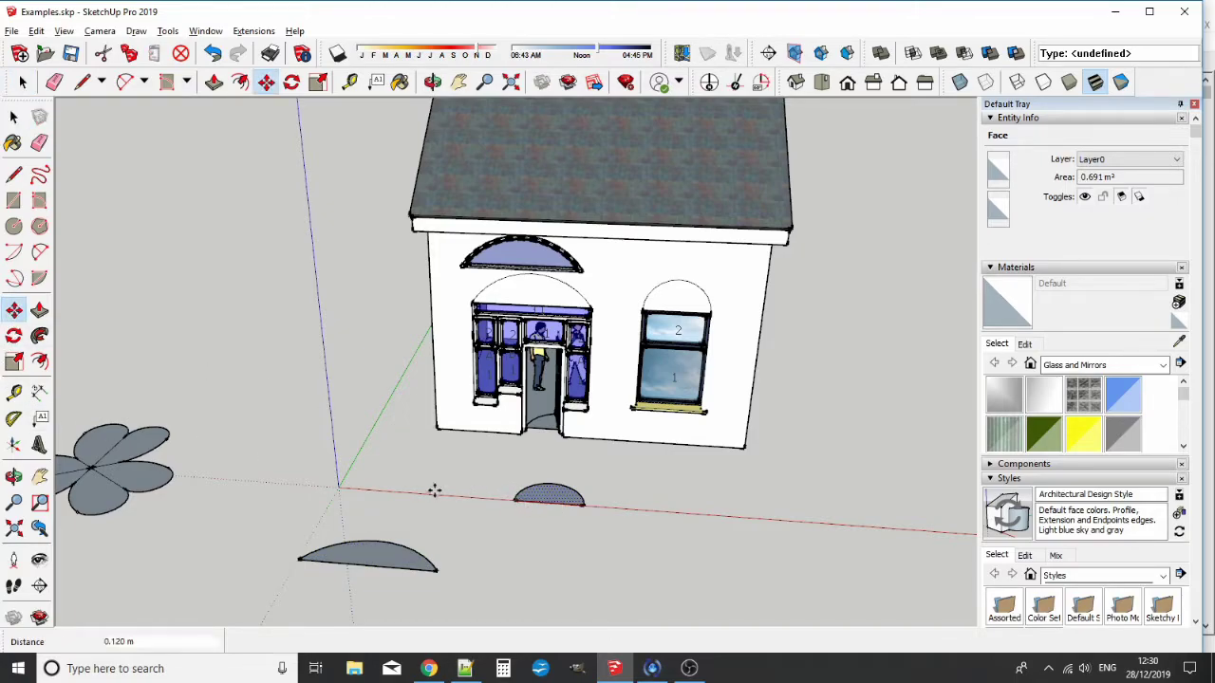
pyautogui.click(339, 487)
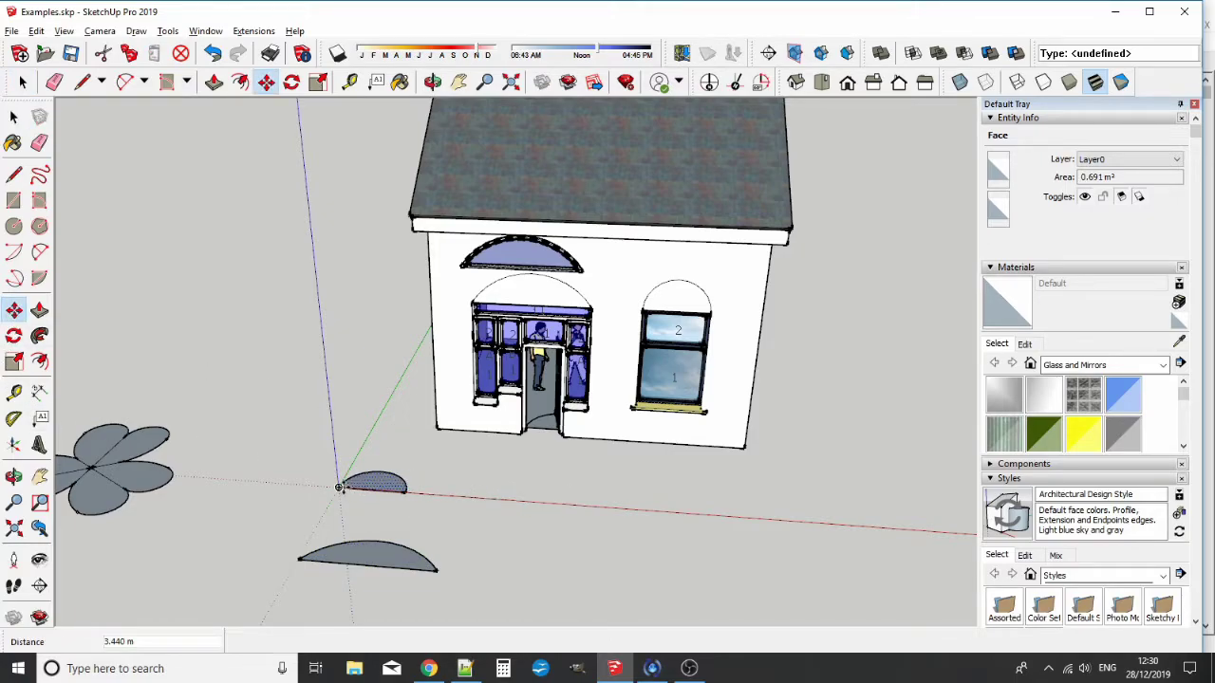
pyautogui.click(253, 30)
pyautogui.moveTo(467, 120)
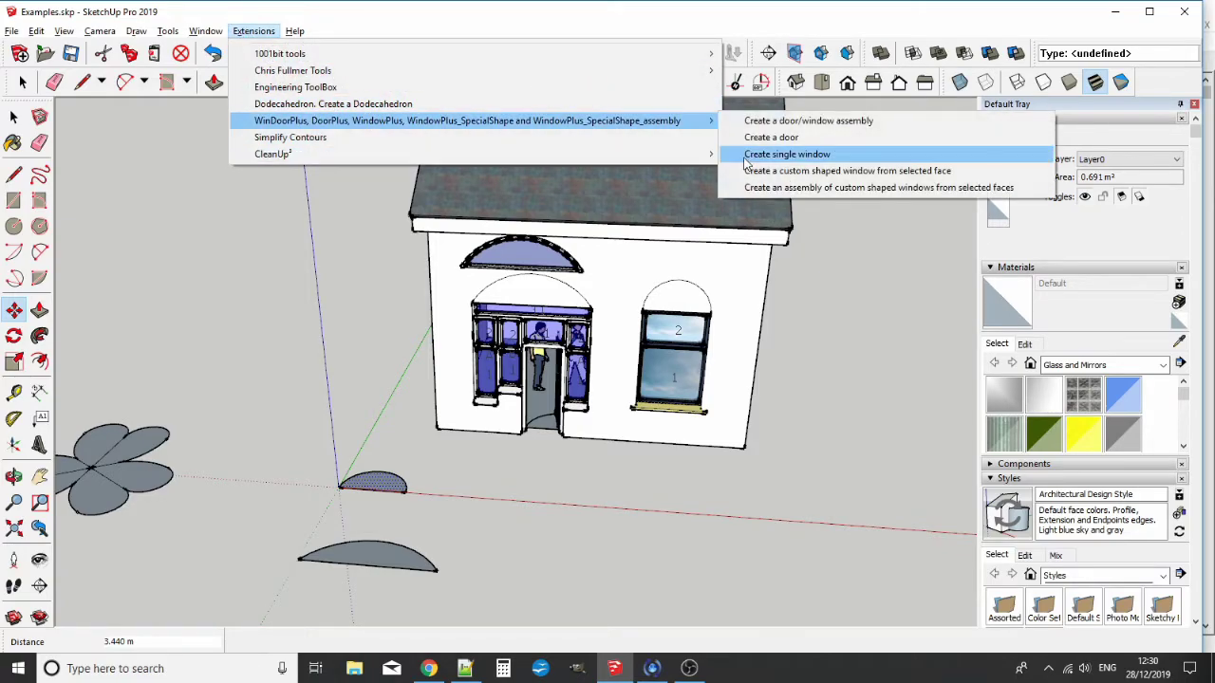
# - Turn the small half-disc into a WinDoor+ custom-shaped arched window
pyautogui.click(759, 171)
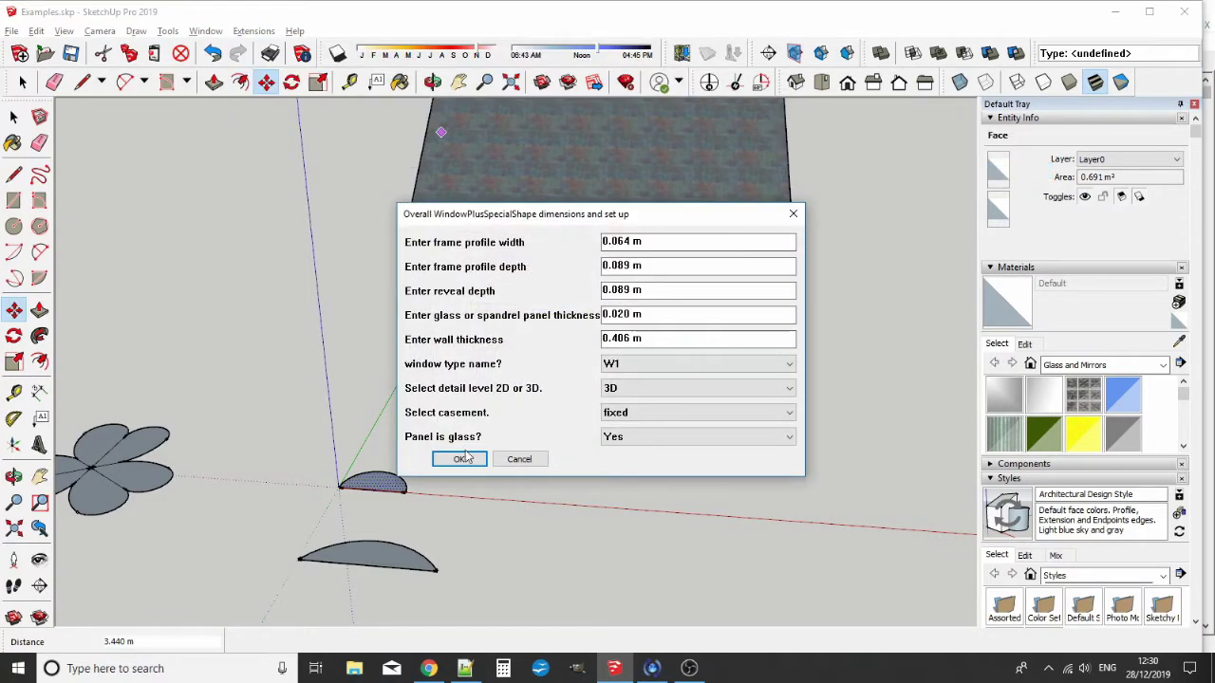
pyautogui.click(463, 459)
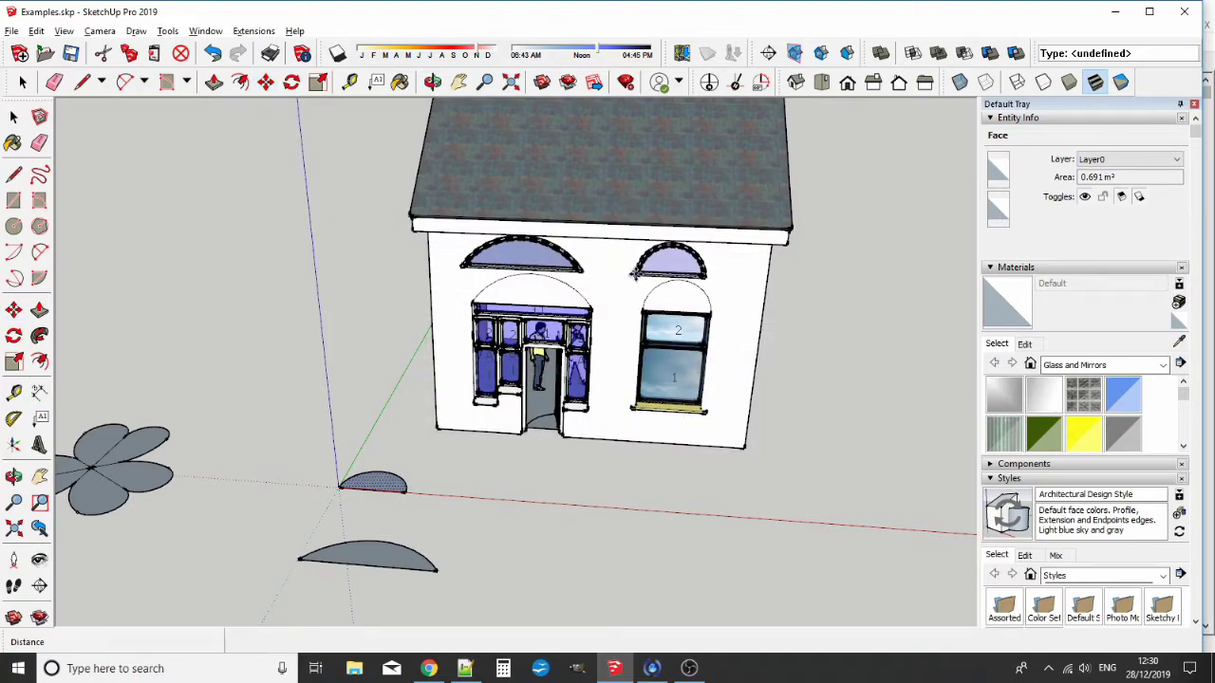
pyautogui.click(15, 116)
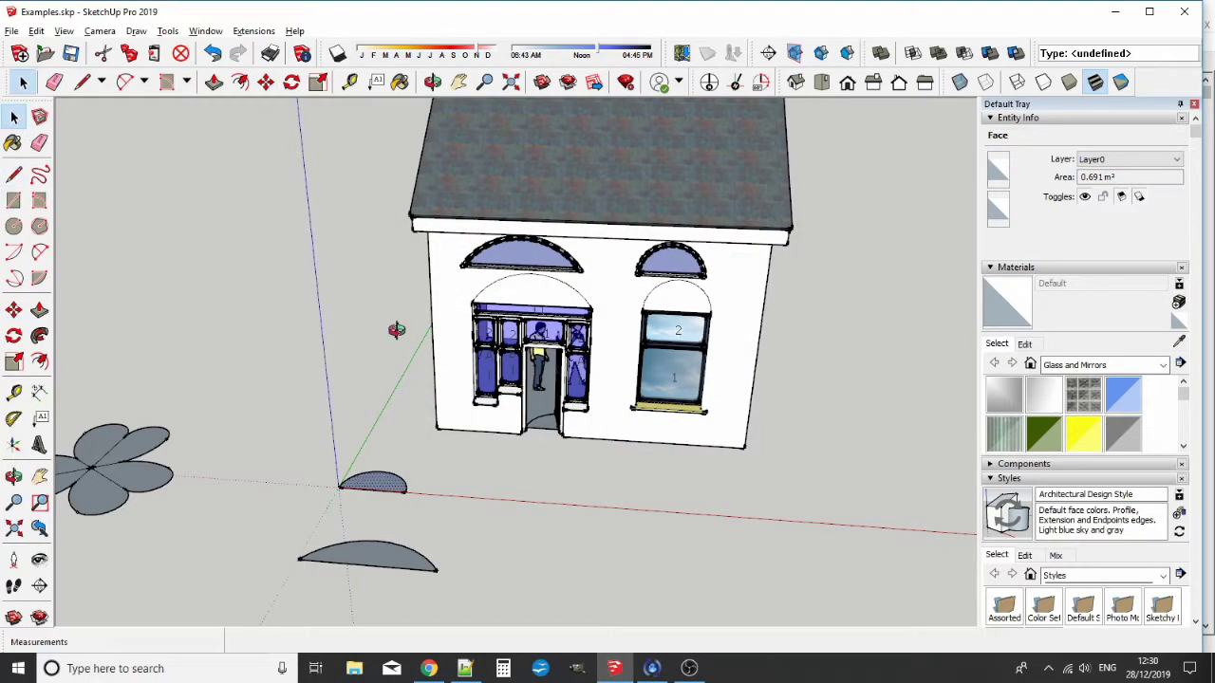
pyautogui.moveTo(397, 329); pyautogui.dragTo(446, 285, button='middle')
pyautogui.scroll(3, 446, 276)
pyautogui.scroll(5, 649, 250)
pyautogui.scroll(3, 451, 246)
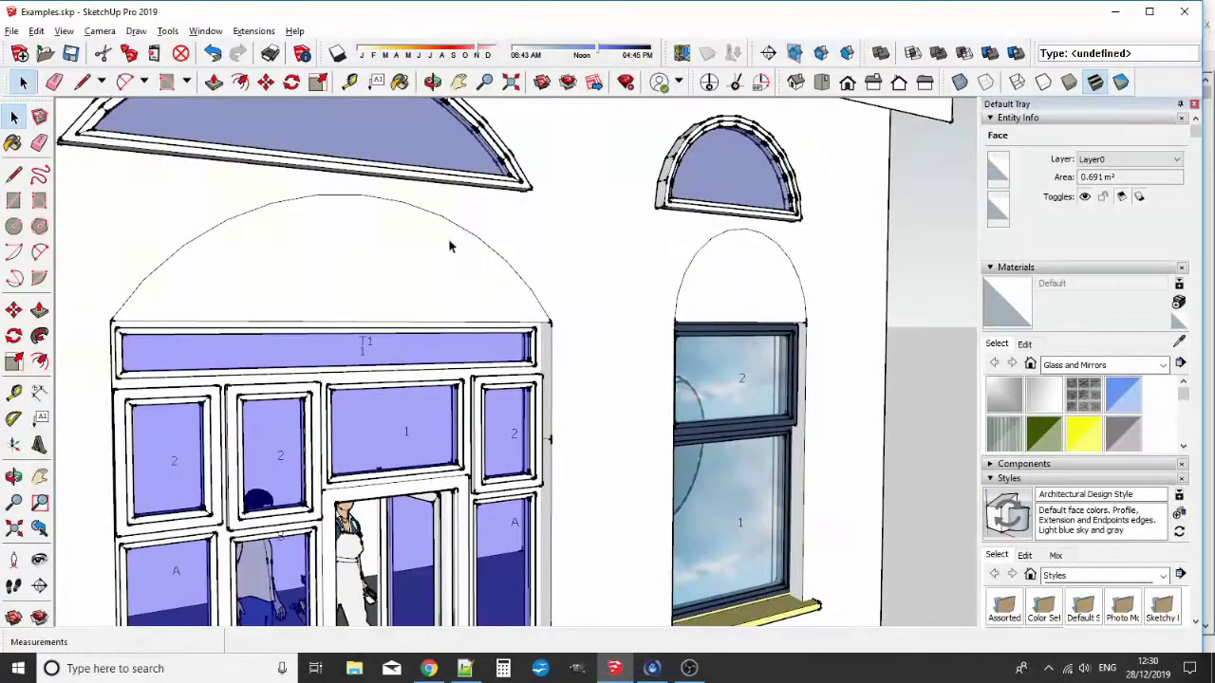
# - Erase the two sketched arc lines above the right window and the door
pyautogui.click(39, 142)
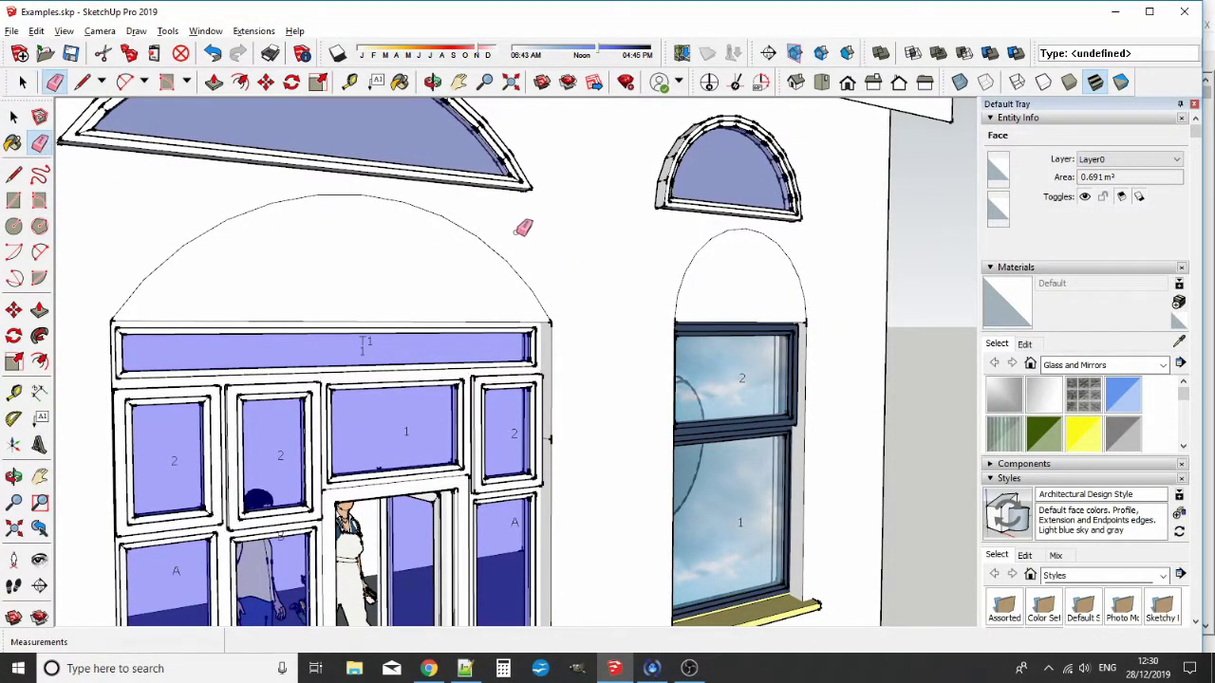
pyautogui.click(685, 257)
pyautogui.click(521, 288)
pyautogui.scroll(-2, 556, 273)
pyautogui.scroll(-1, 556, 274)
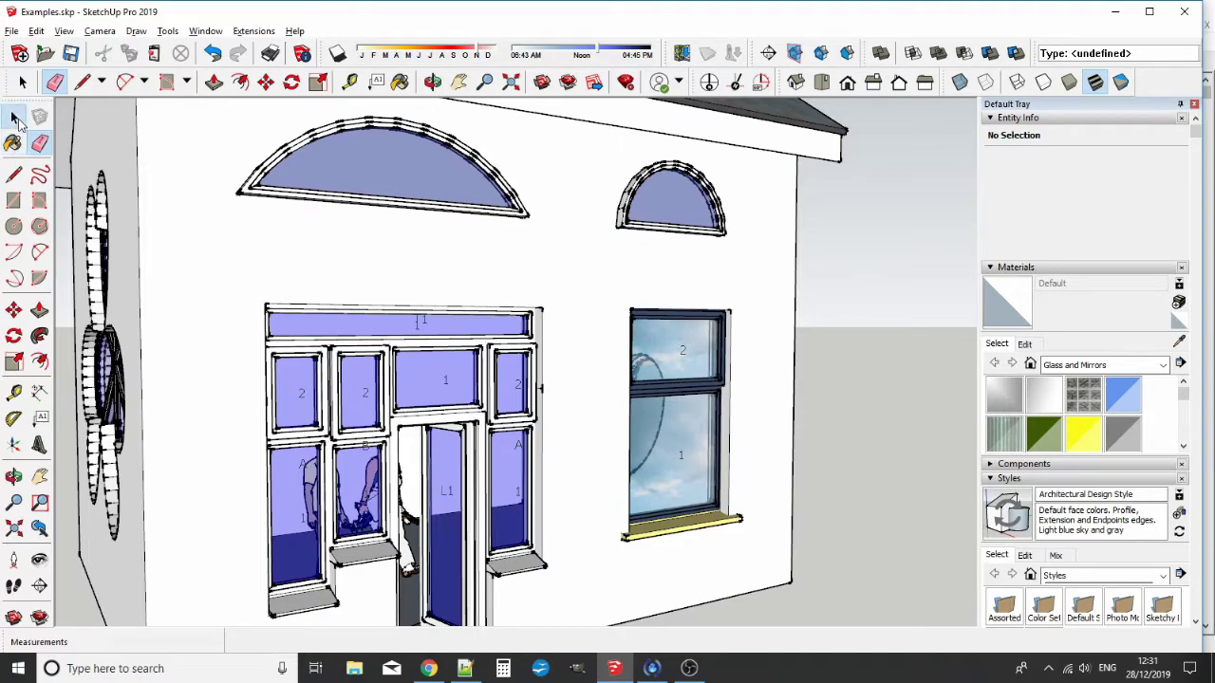
pyautogui.click(13, 116)
# - Seat the small arched window on top of the right window frame
pyautogui.click(626, 210)
pyautogui.scroll(2, 619, 237)
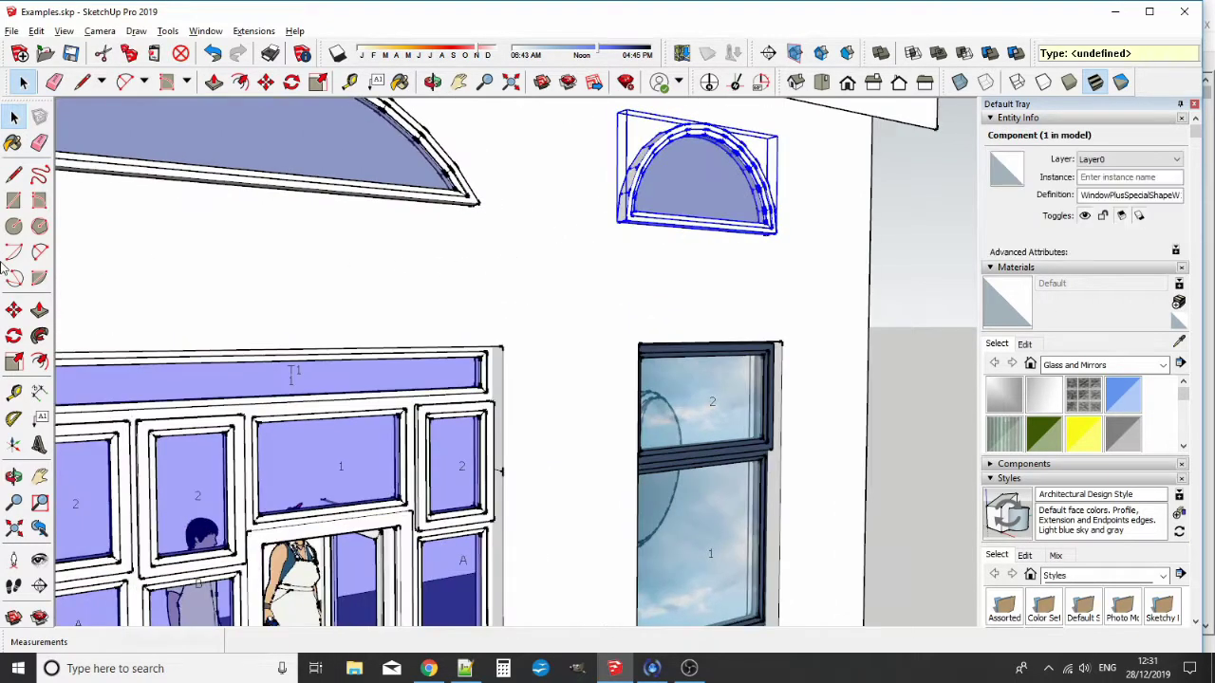
pyautogui.click(14, 310)
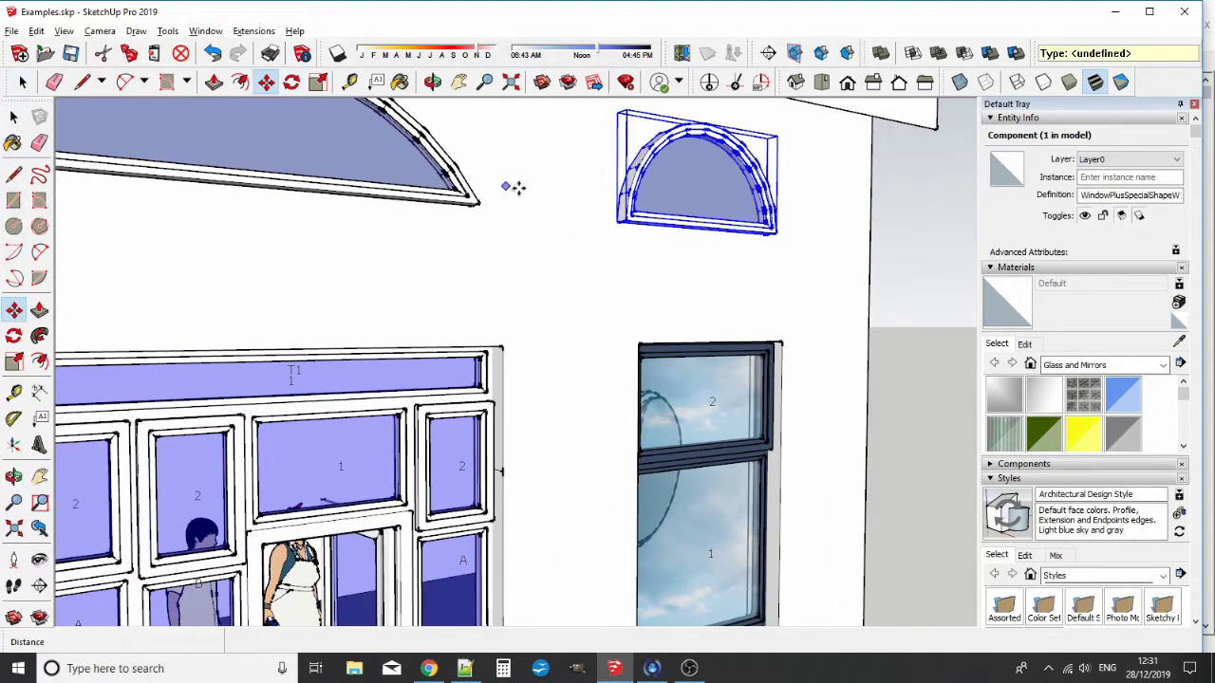
pyautogui.click(617, 223)
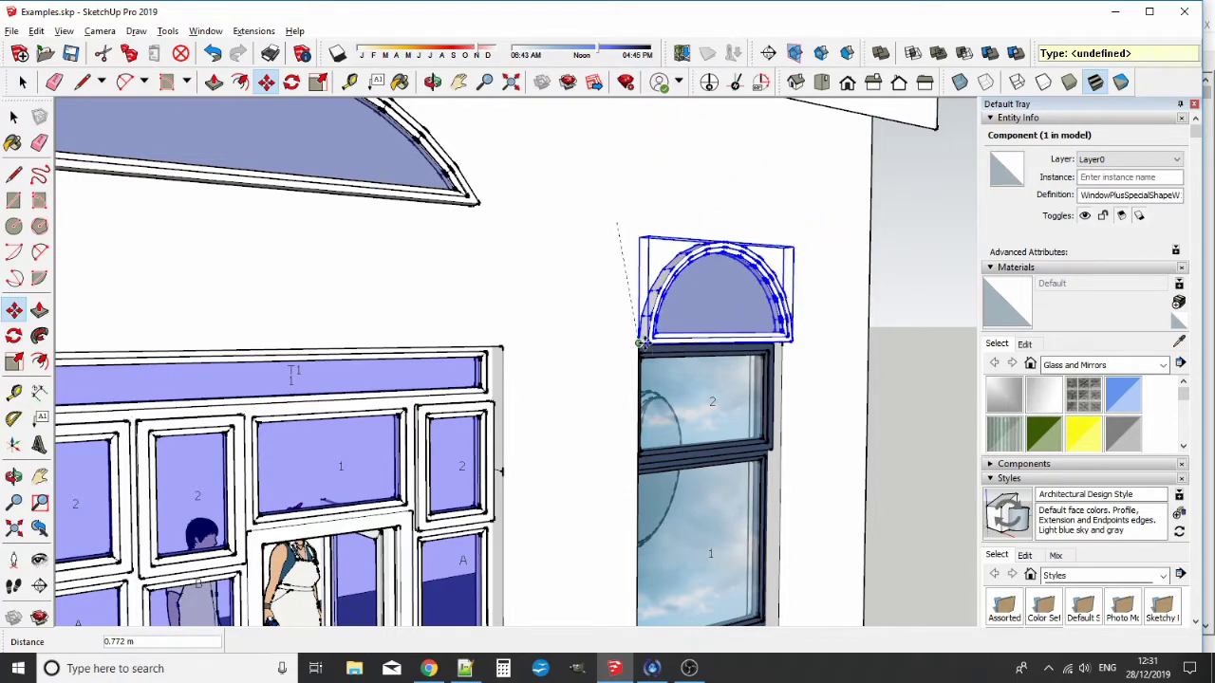
pyautogui.click(638, 344)
pyautogui.scroll(-2, 556, 304)
pyautogui.scroll(-2, 620, 279)
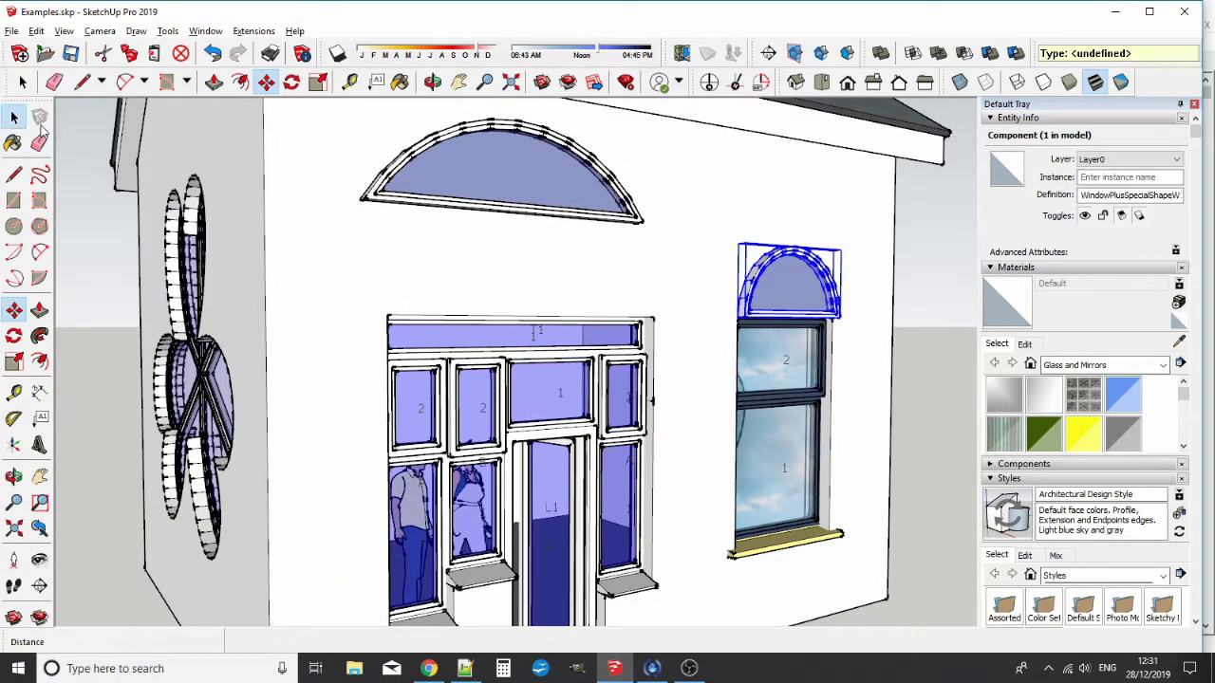
# - Seat the large arched window on top of the door frame
pyautogui.click(16, 118)
pyautogui.click(408, 195)
pyautogui.click(14, 310)
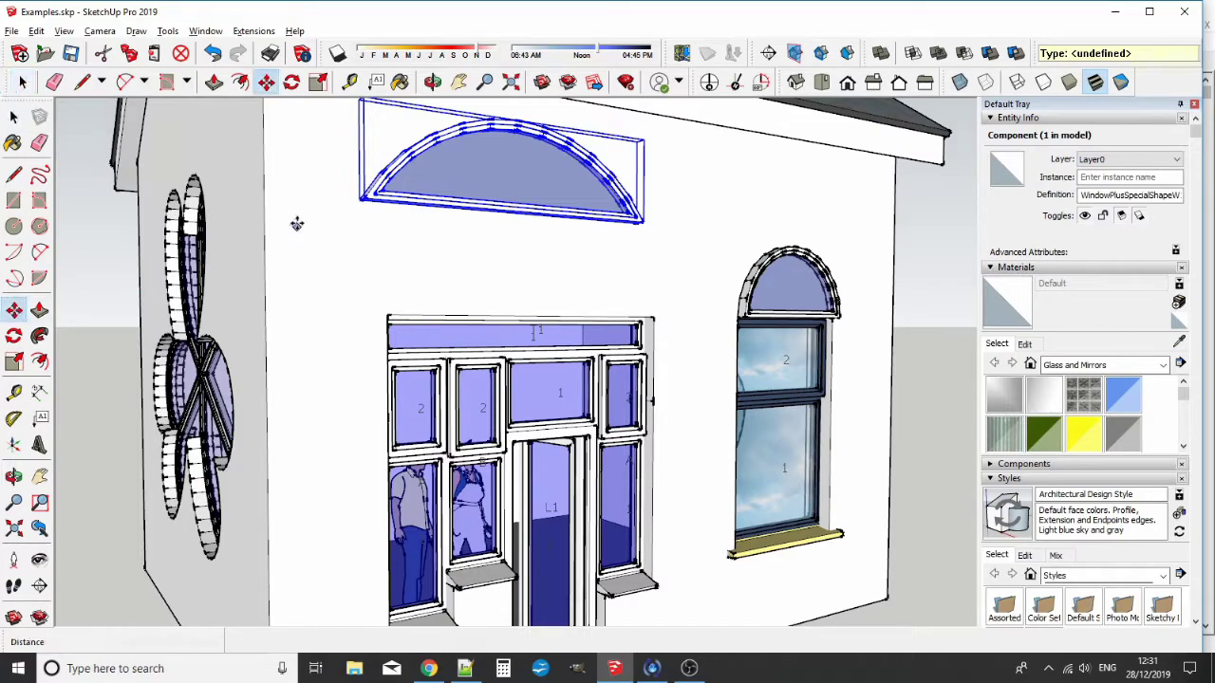
pyautogui.click(356, 199)
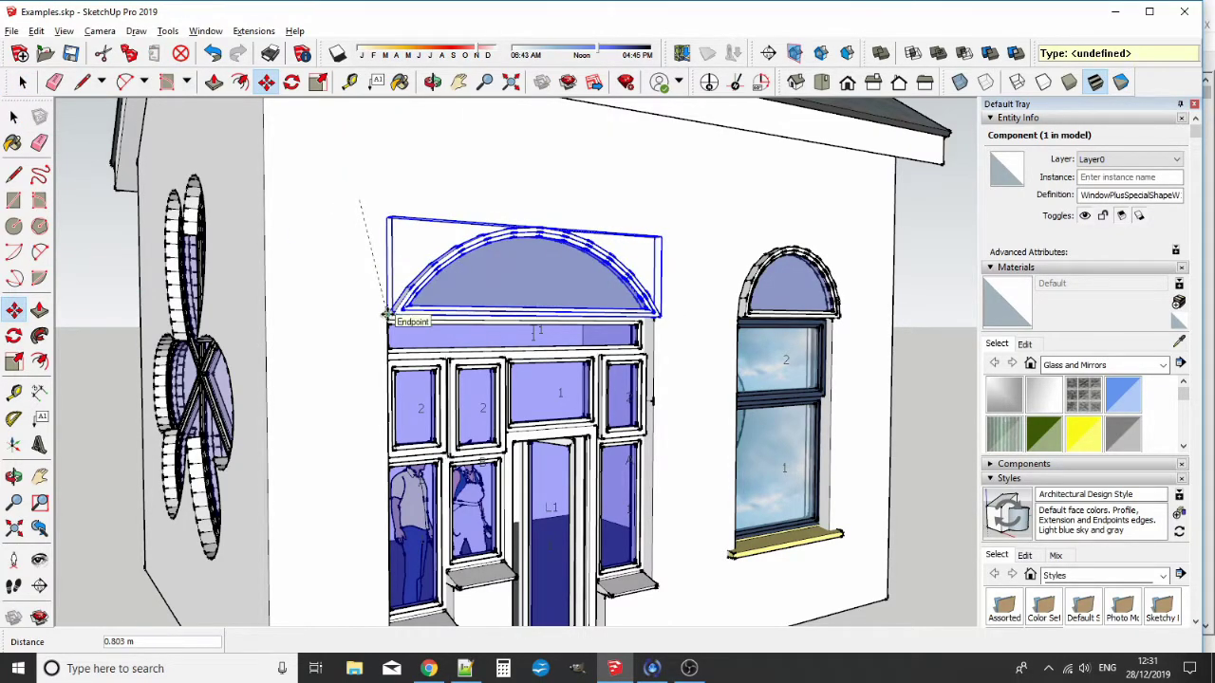
pyautogui.scroll(2, 388, 316)
pyautogui.scroll(2, 388, 316)
pyautogui.scroll(1, 382, 319)
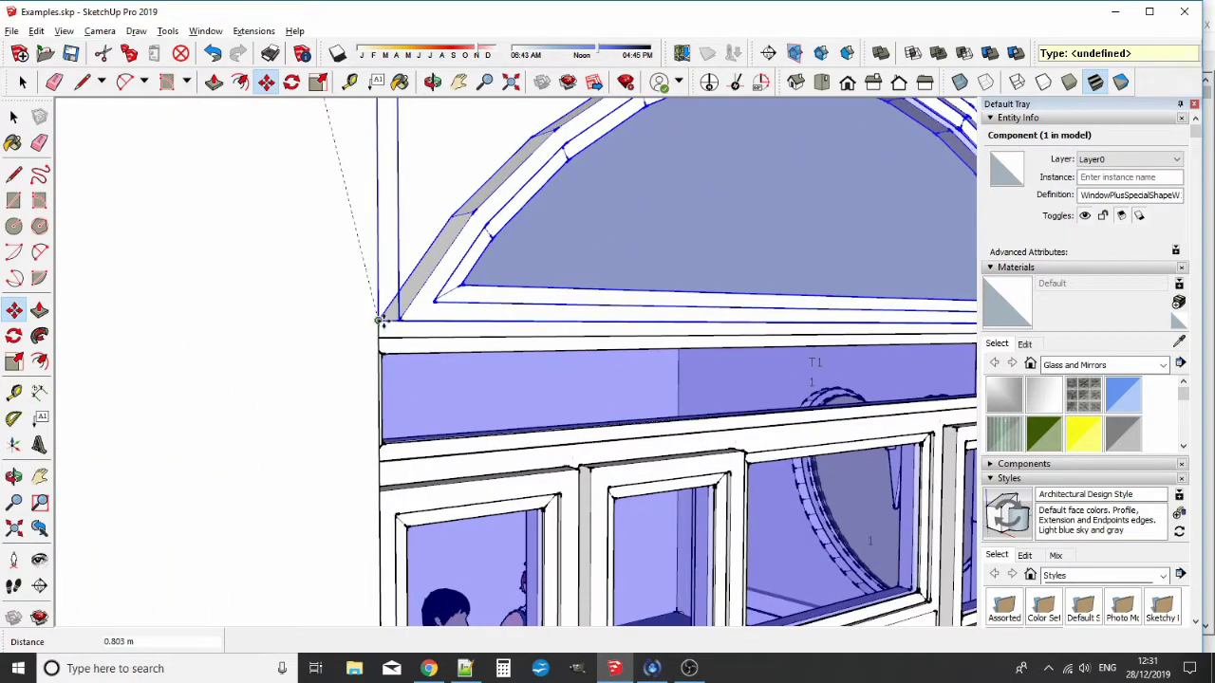
pyautogui.click(380, 319)
pyautogui.scroll(-2, 380, 320)
pyautogui.scroll(-2, 418, 308)
pyautogui.scroll(-2, 455, 297)
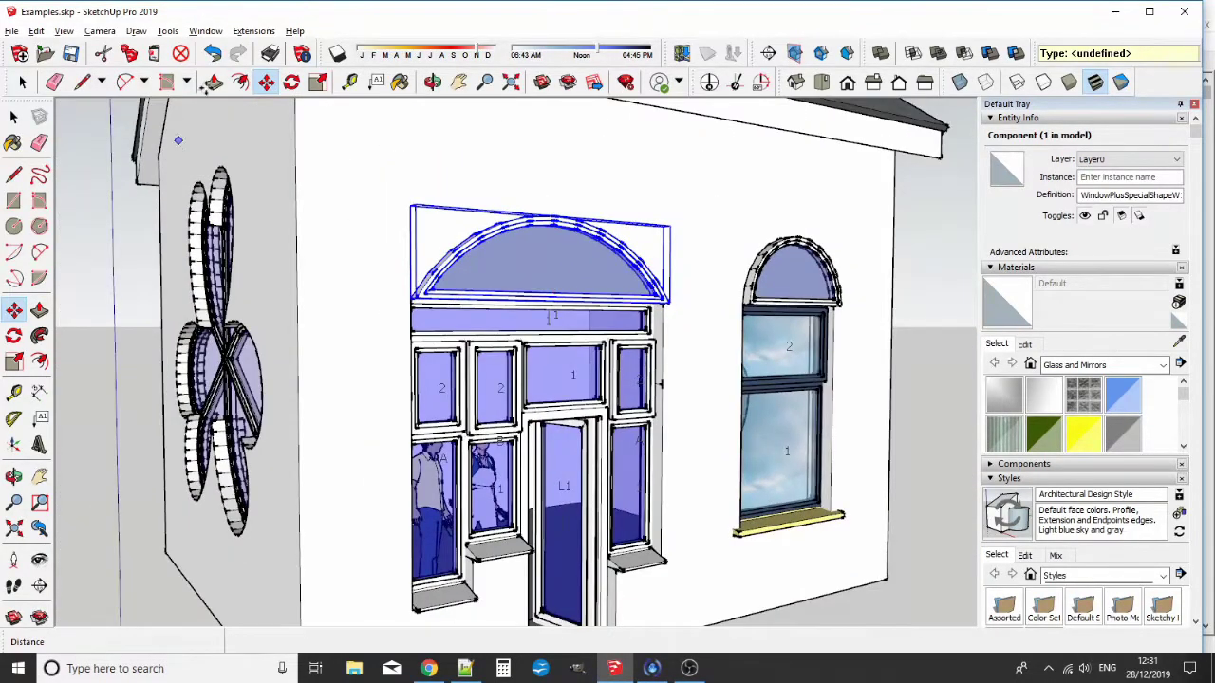
# - Switch the large arched window's edit mode to 'cut opening'
pyautogui.rightClick(549, 267)
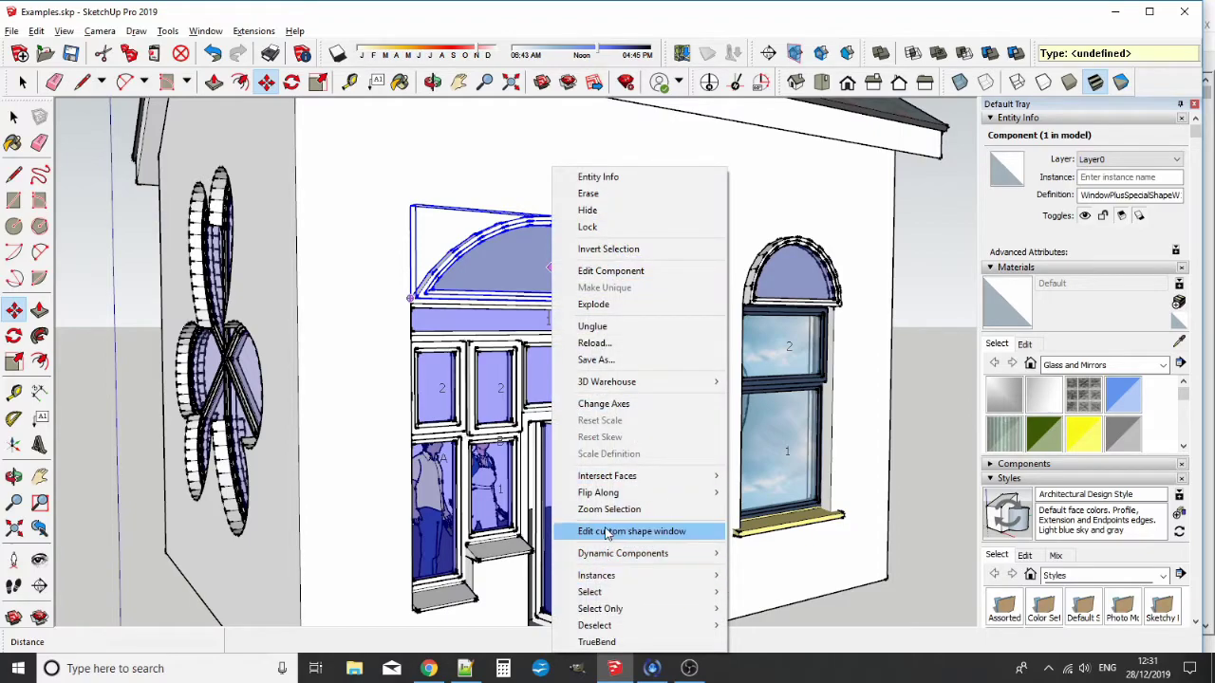
pyautogui.click(607, 531)
pyautogui.click(687, 340)
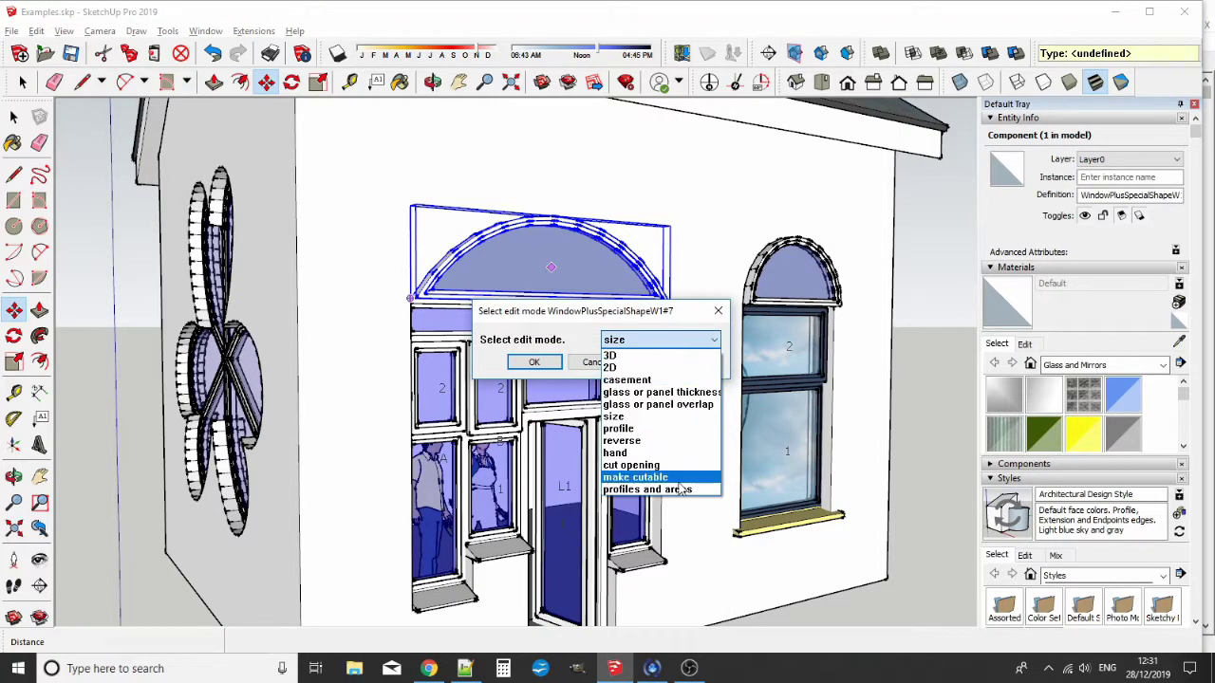
pyautogui.click(654, 464)
pyautogui.click(546, 367)
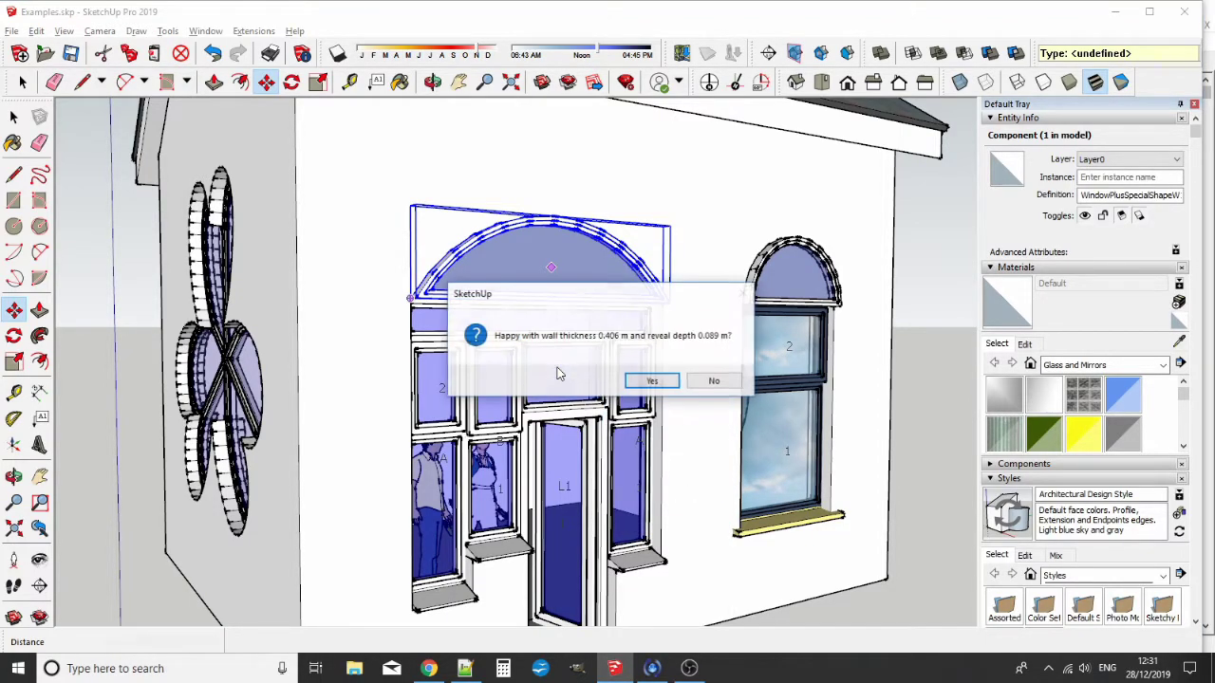
# - Enter wall thickness .3 with reveal depth 0.12 to cut the door arch opening
pyautogui.click(697, 382)
pyautogui.write('.3')
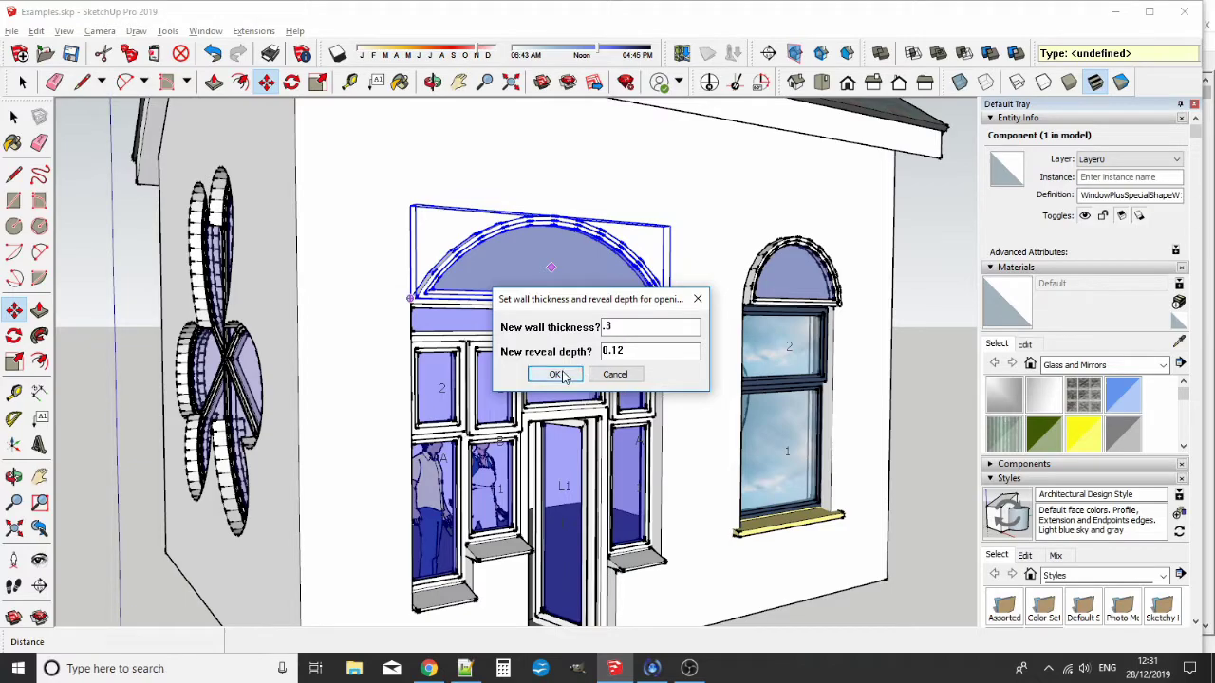
pyautogui.click(555, 374)
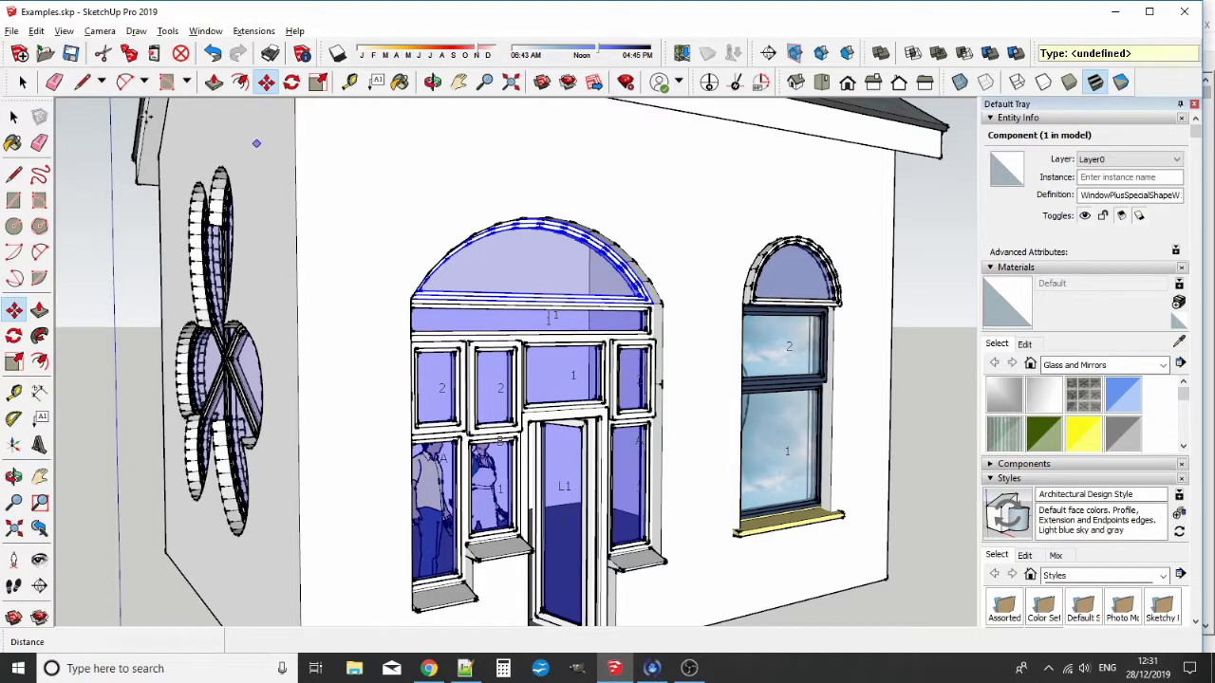
pyautogui.press('space')
pyautogui.click(771, 274)
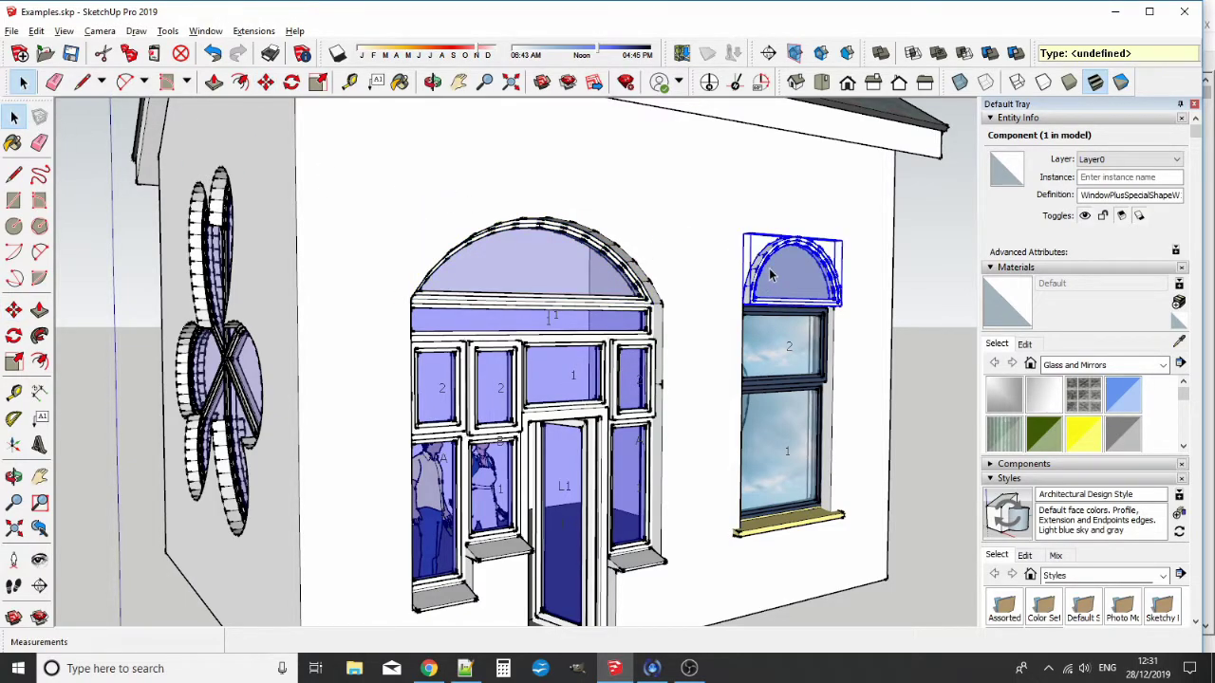
pyautogui.rightClick(770, 275)
# - Edit the small arched window to 'cut opening' with a .3 wall thickness
pyautogui.click(800, 532)
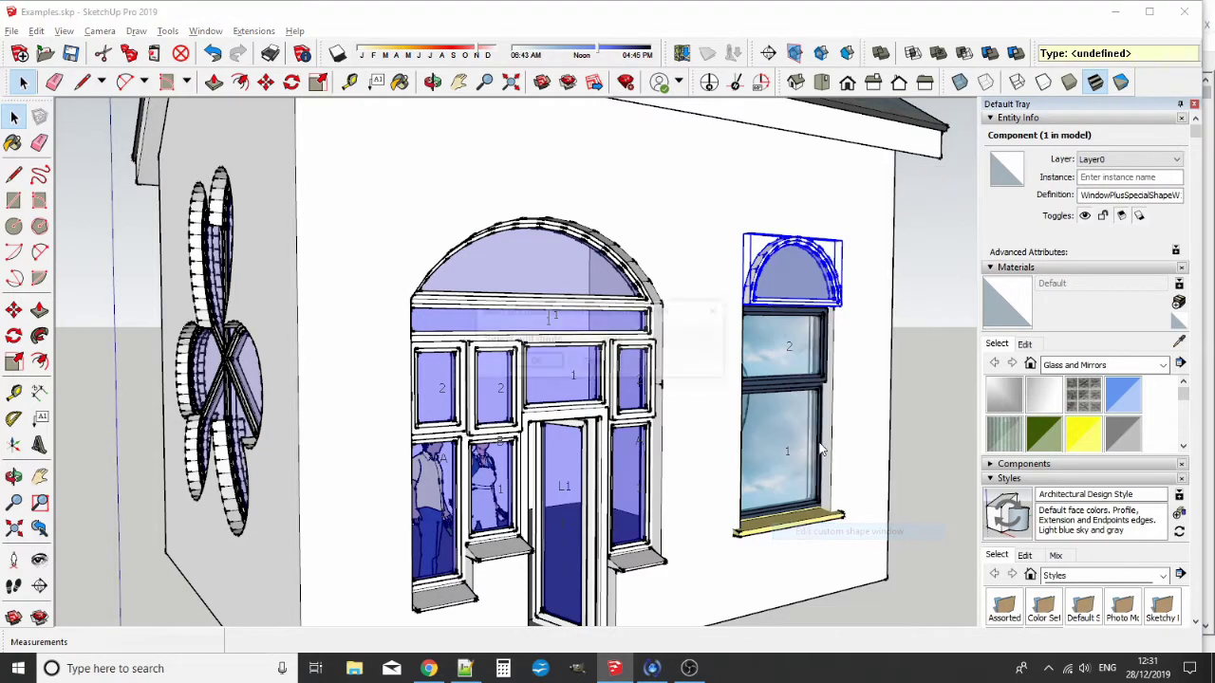
pyautogui.click(655, 340)
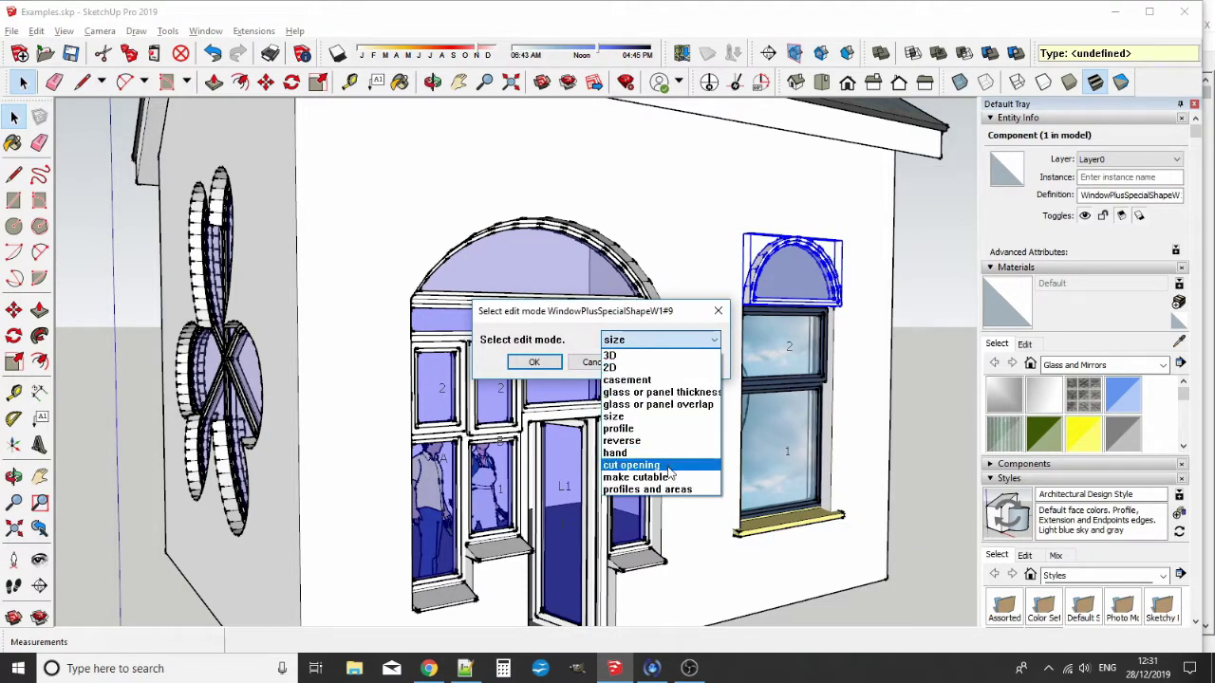
pyautogui.click(636, 464)
pyautogui.click(535, 364)
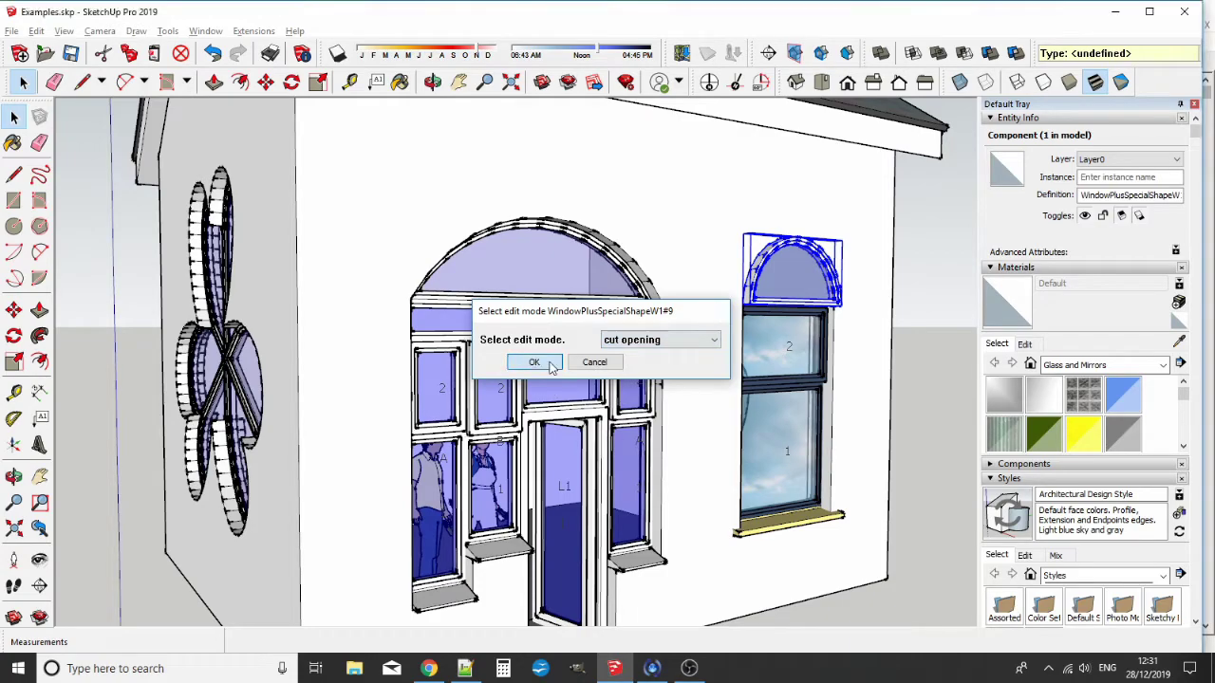
pyautogui.click(710, 383)
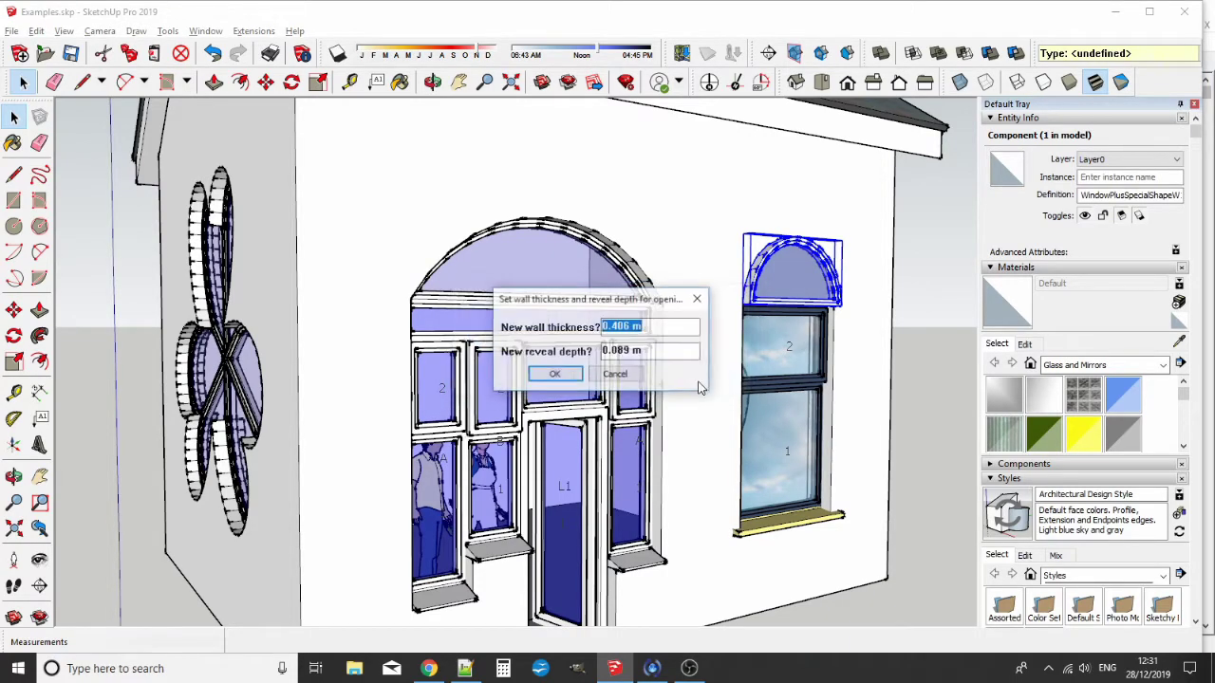
pyautogui.write('.3')
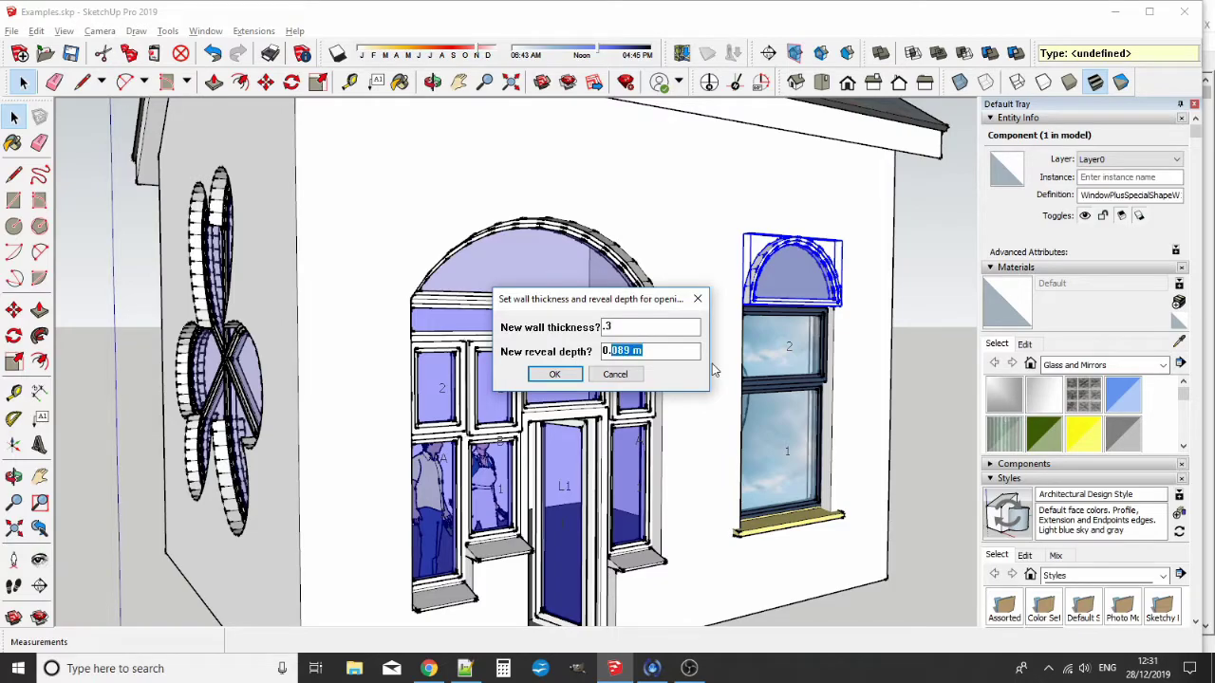
pyautogui.click(552, 375)
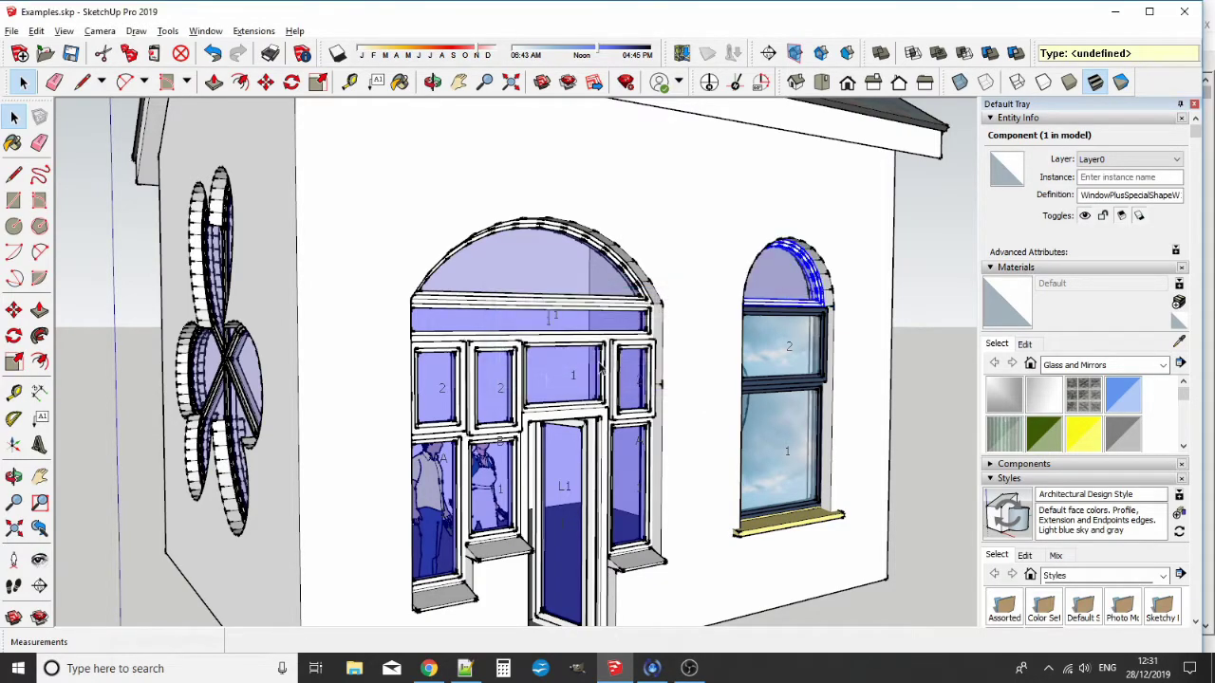
# - Sample the dark blue-grey frame colour 36465f with the Paint Bucket
pyautogui.moveTo(808, 368); pyautogui.dragTo(726, 399, button='middle')
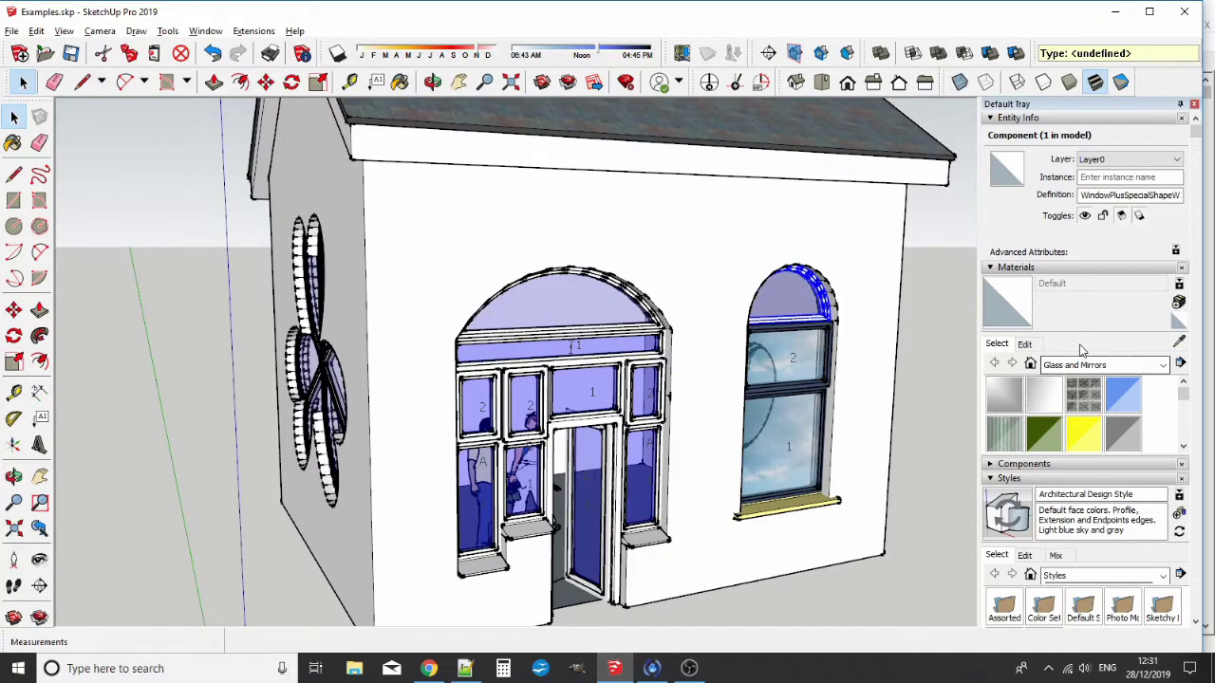
pyautogui.click(1180, 344)
pyautogui.click(816, 346)
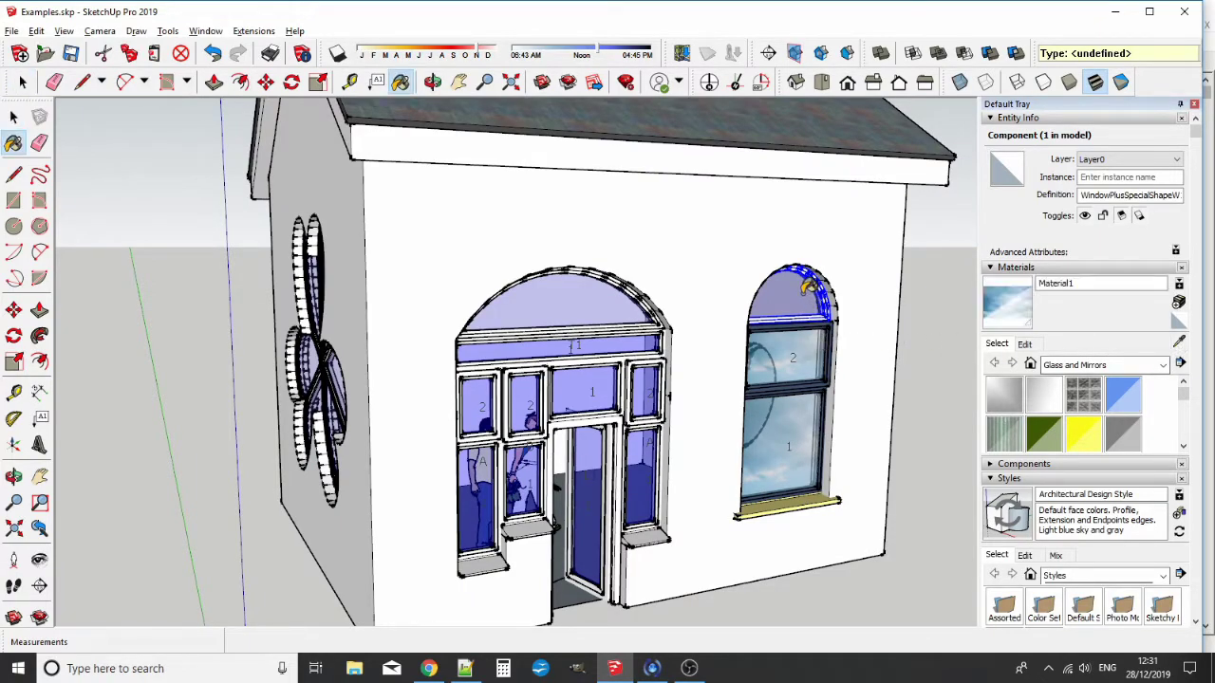
pyautogui.click(1181, 344)
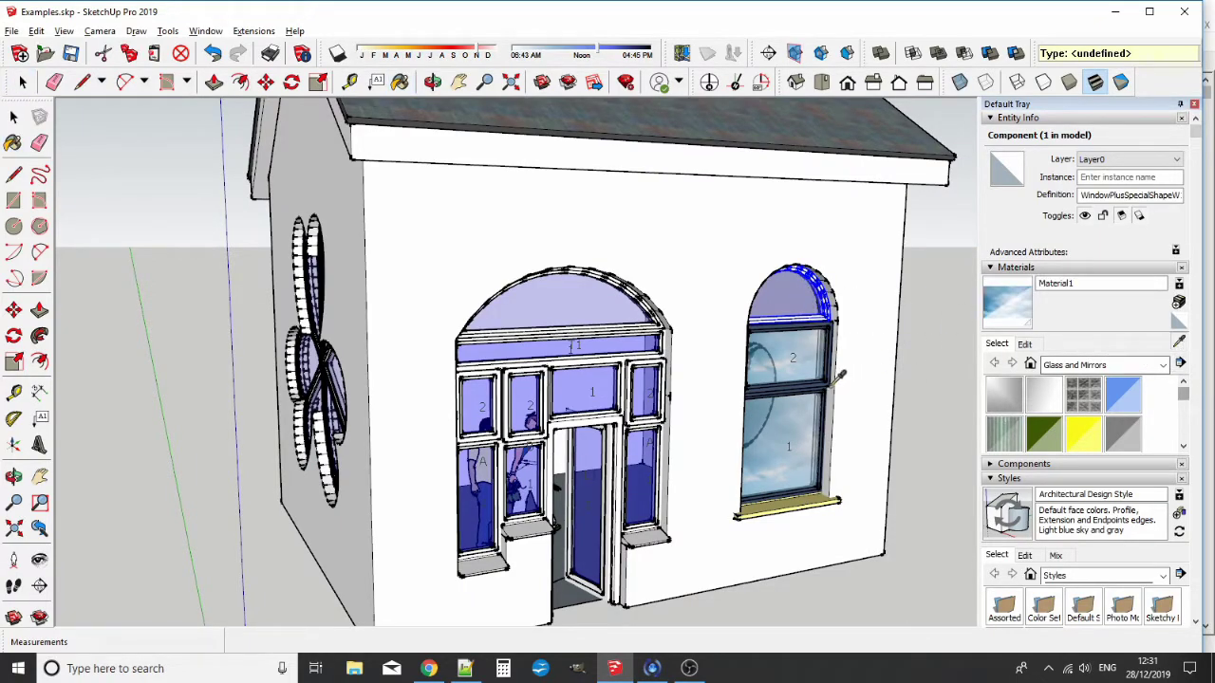
pyautogui.click(832, 380)
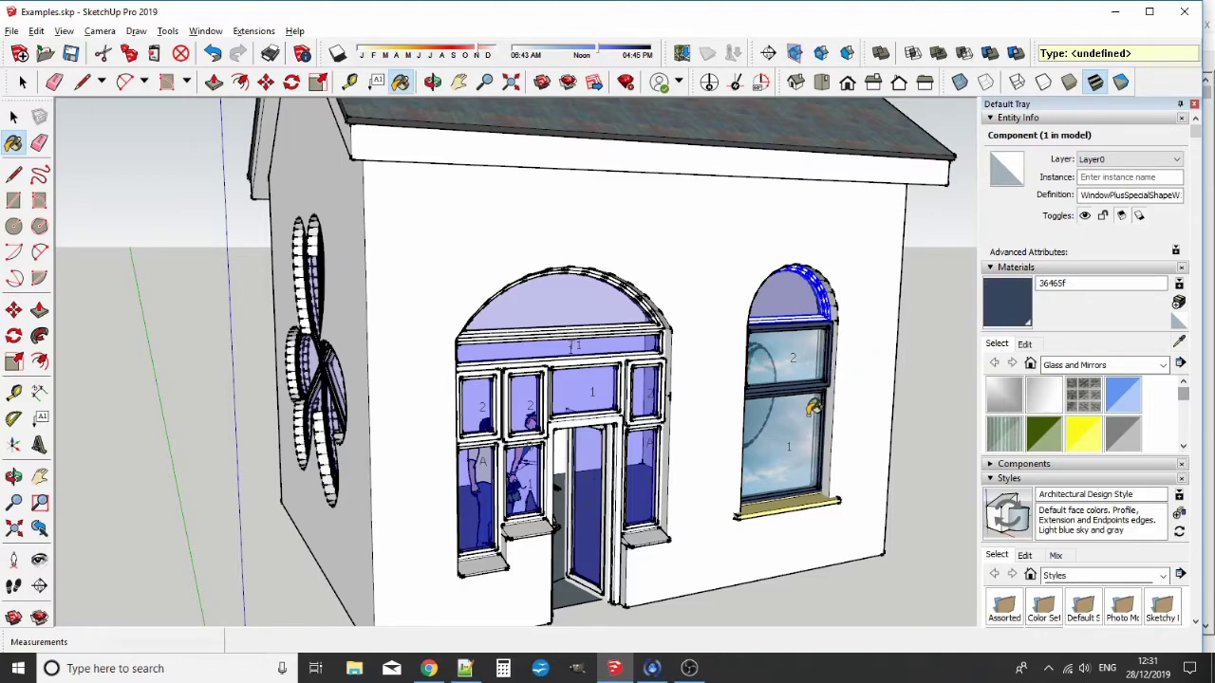
# - Paint the right window's arch band and the arched door casement frames 36465f
pyautogui.click(824, 372)
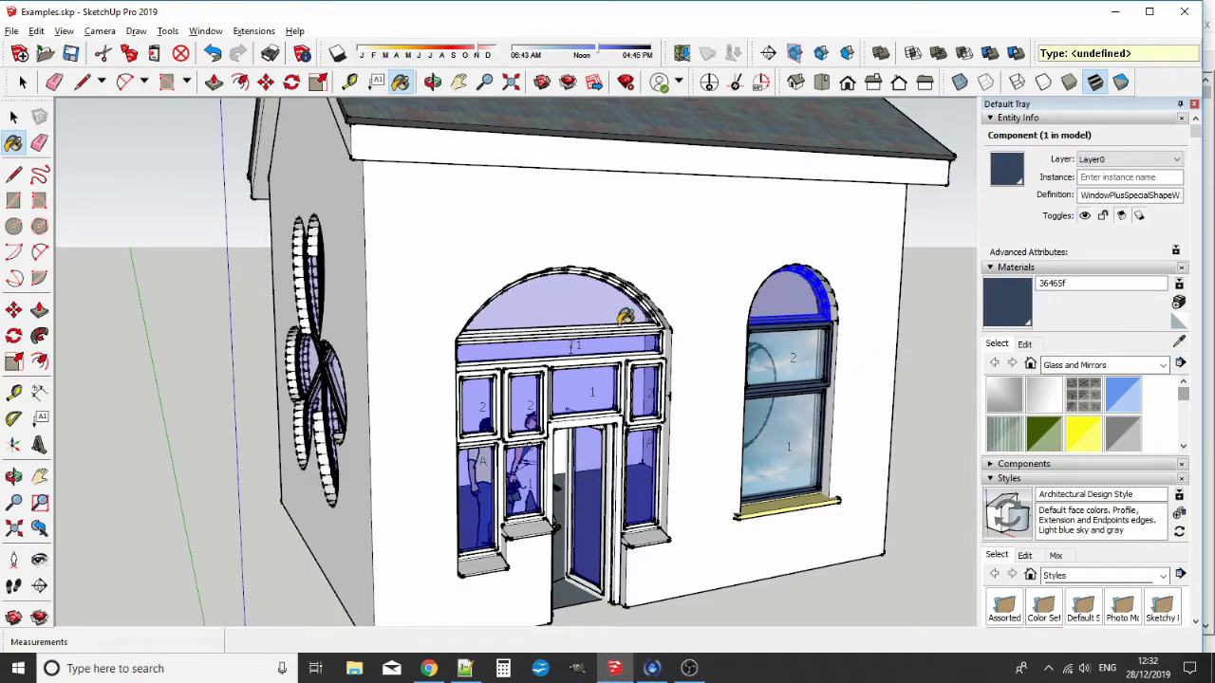
pyautogui.click(626, 316)
pyautogui.moveTo(597, 413)
pyautogui.mouseDown(button='middle')
pyautogui.moveTo(265, 291)
pyautogui.moveTo(408, 363)
pyautogui.mouseUp(button='middle')
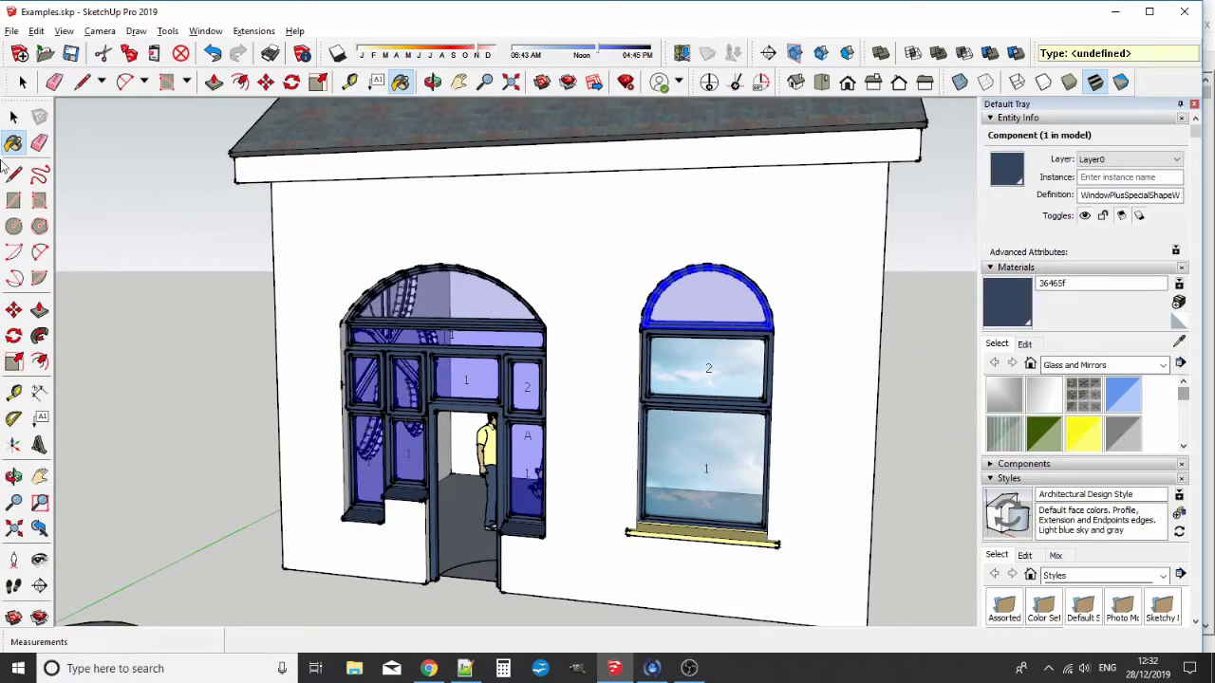
pyautogui.click(12, 118)
pyautogui.scroll(-5, 290, 279)
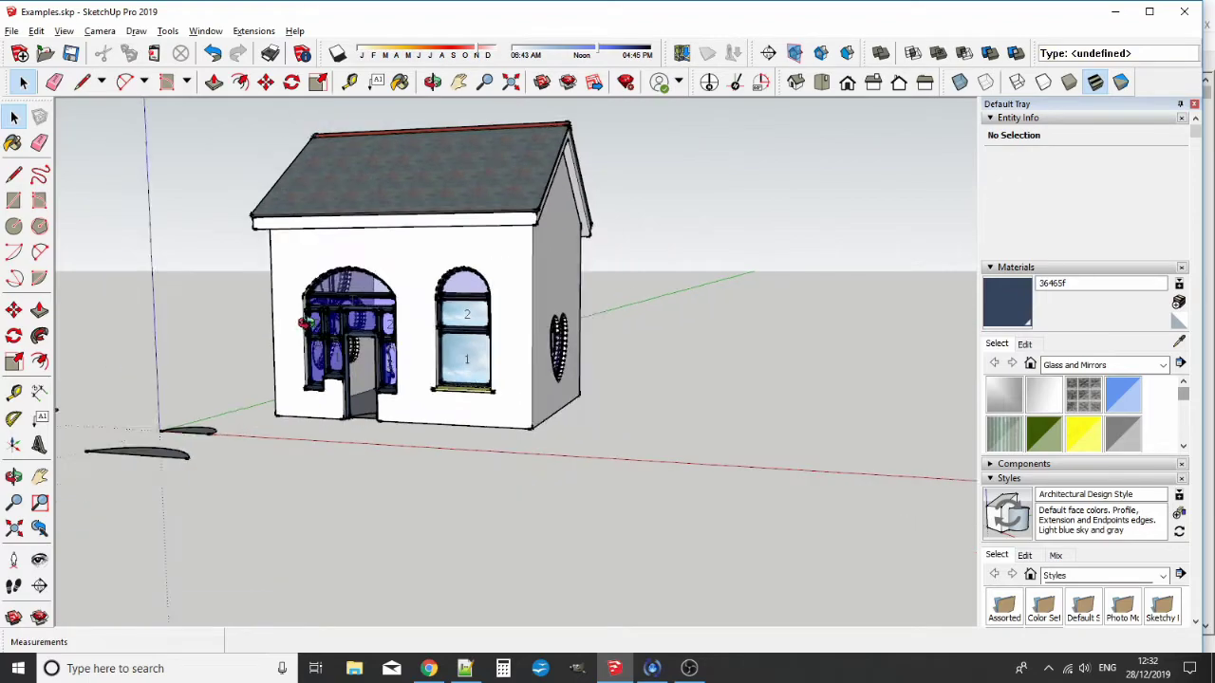
# - Sample khaki from the window sill, then undo the accidental paint on the door casement frame
pyautogui.moveTo(291, 279)
pyautogui.mouseDown(button='middle')
pyautogui.moveTo(380, 285)
pyautogui.moveTo(311, 437)
pyautogui.mouseUp(button='middle')
pyautogui.scroll(3, 312, 437)
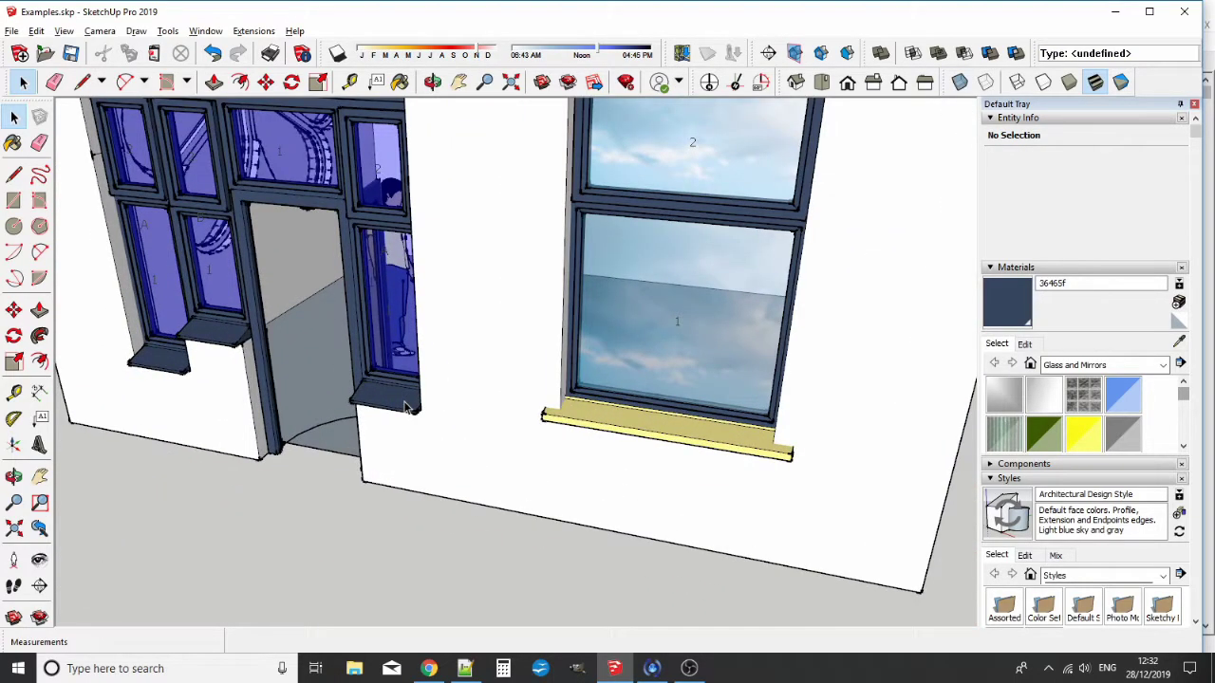
pyautogui.scroll(5, 405, 408)
pyautogui.scroll(-1, 406, 408)
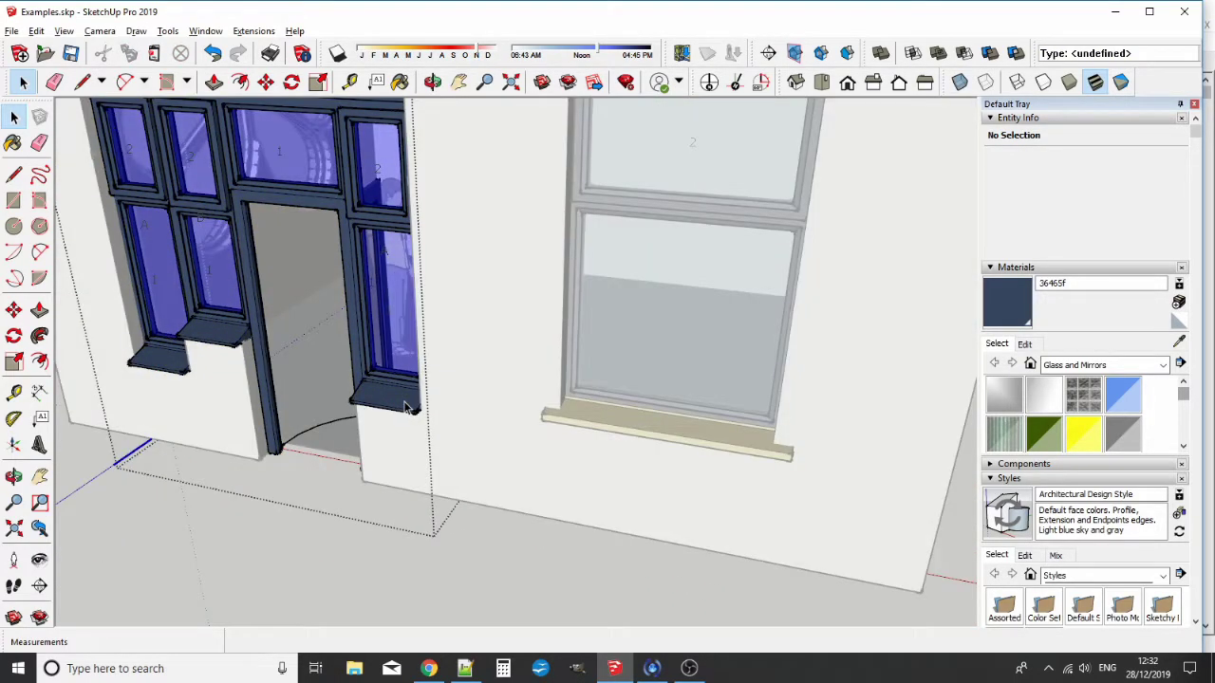
pyautogui.click(1182, 342)
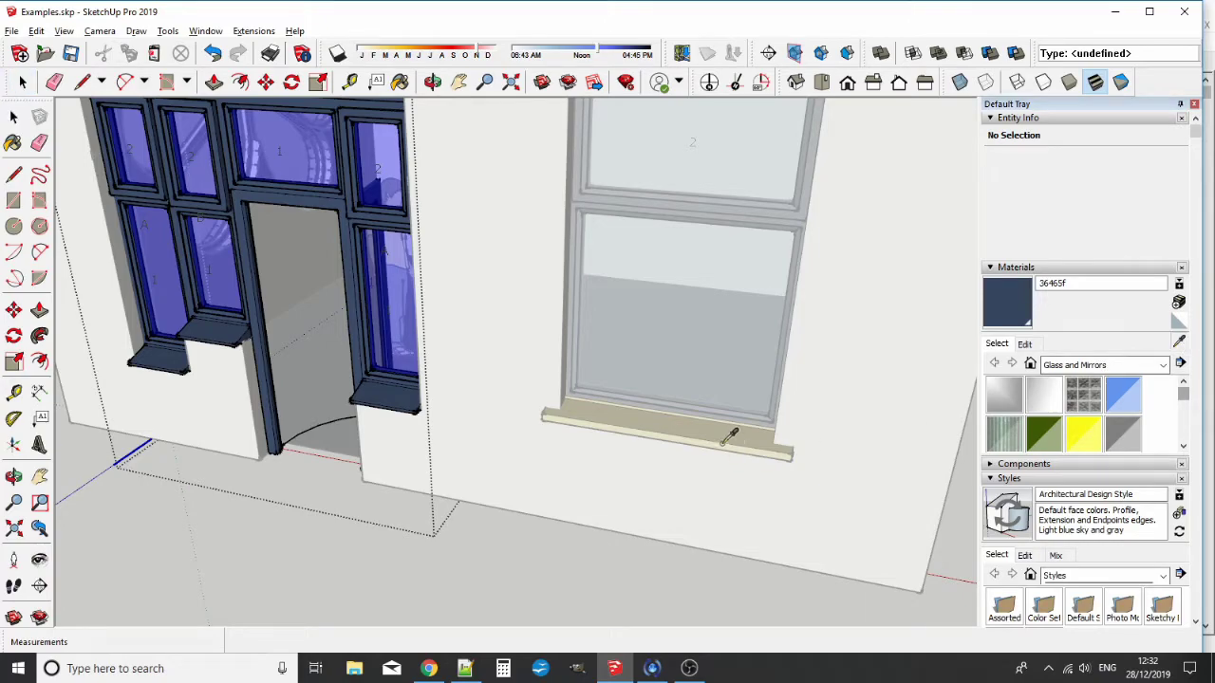
pyautogui.click(399, 392)
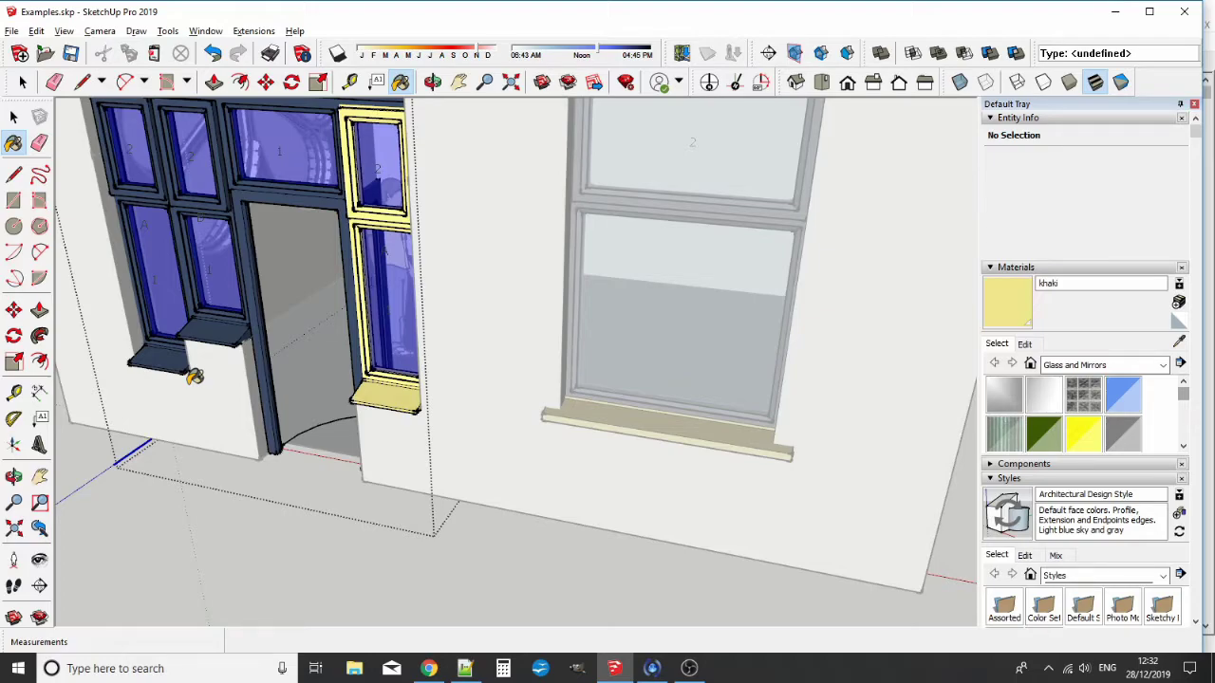
pyautogui.hotkey('ctrl', 'z')
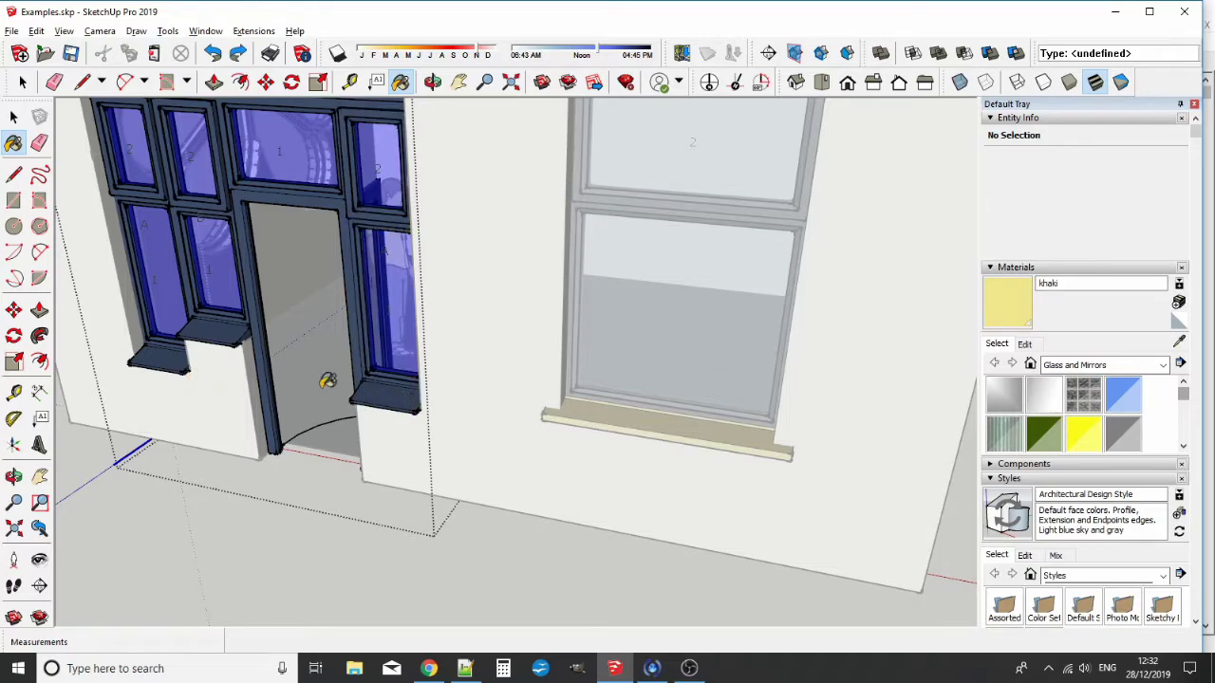
# - Paint the right casement's sill khaki from inside its component
pyautogui.click(14, 116)
pyautogui.doubleClick(380, 388)
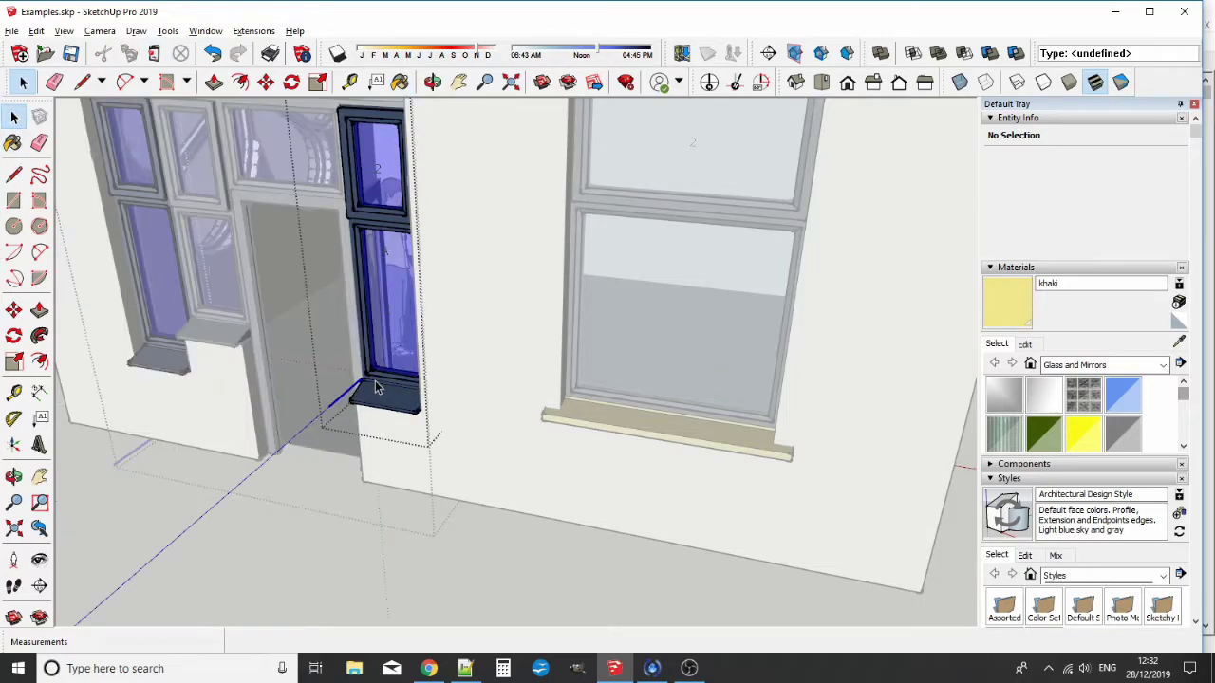
pyautogui.click(1025, 302)
pyautogui.click(393, 394)
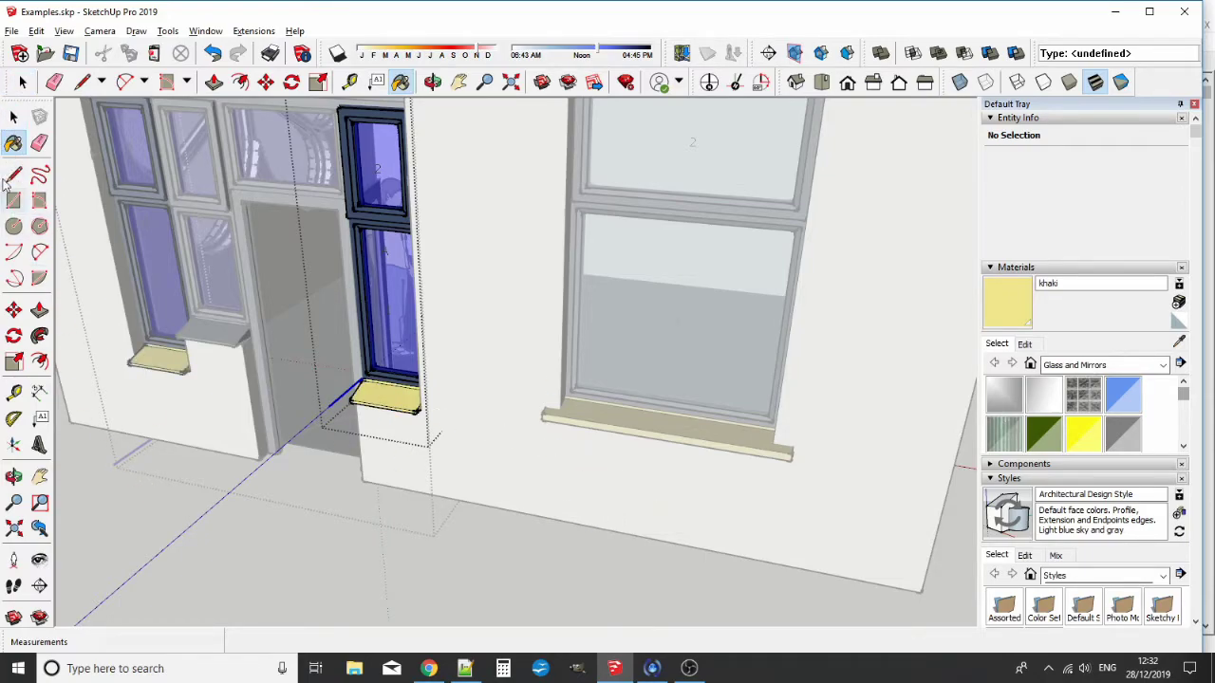
# - Paint the left casement's sill khaki from inside its component, then view the whole house
pyautogui.click(15, 116)
pyautogui.click(118, 487)
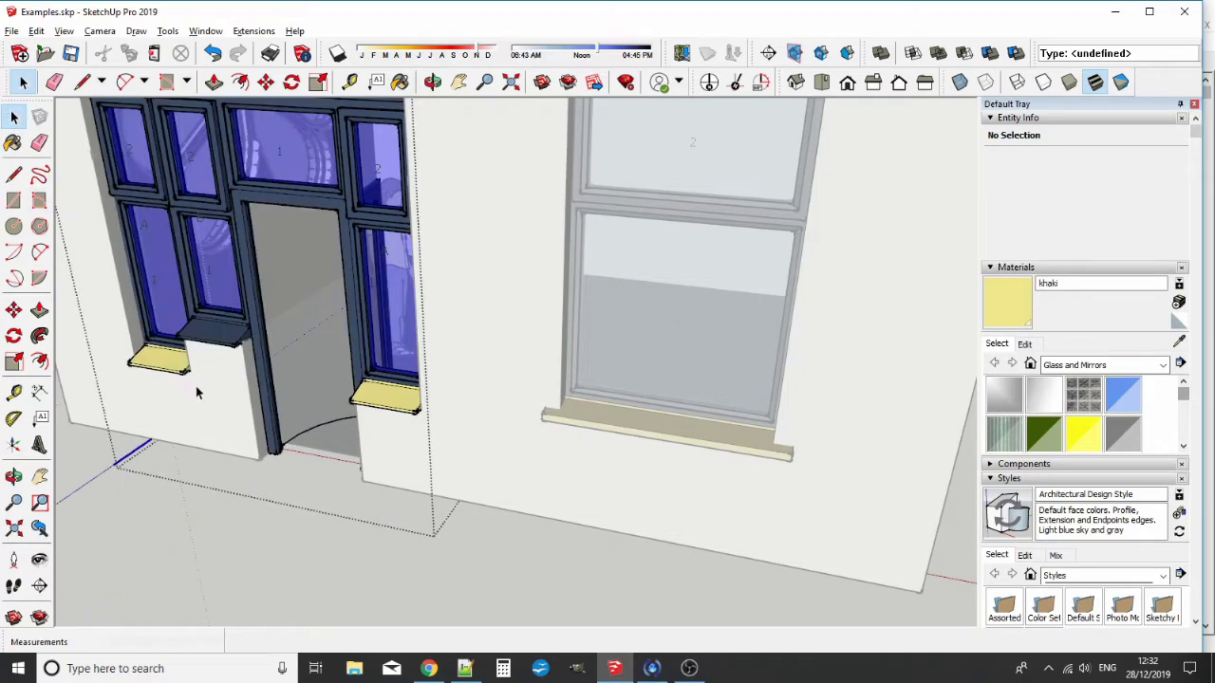
pyautogui.doubleClick(217, 342)
pyautogui.click(1007, 301)
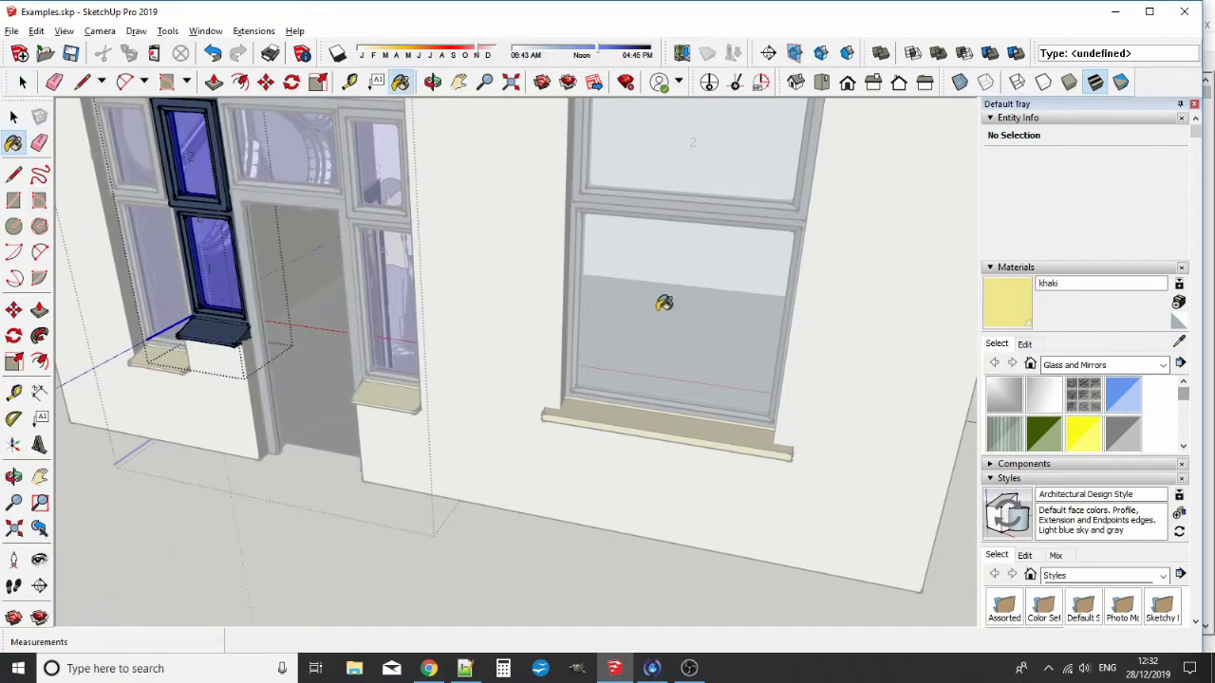
pyautogui.click(224, 327)
pyautogui.click(14, 115)
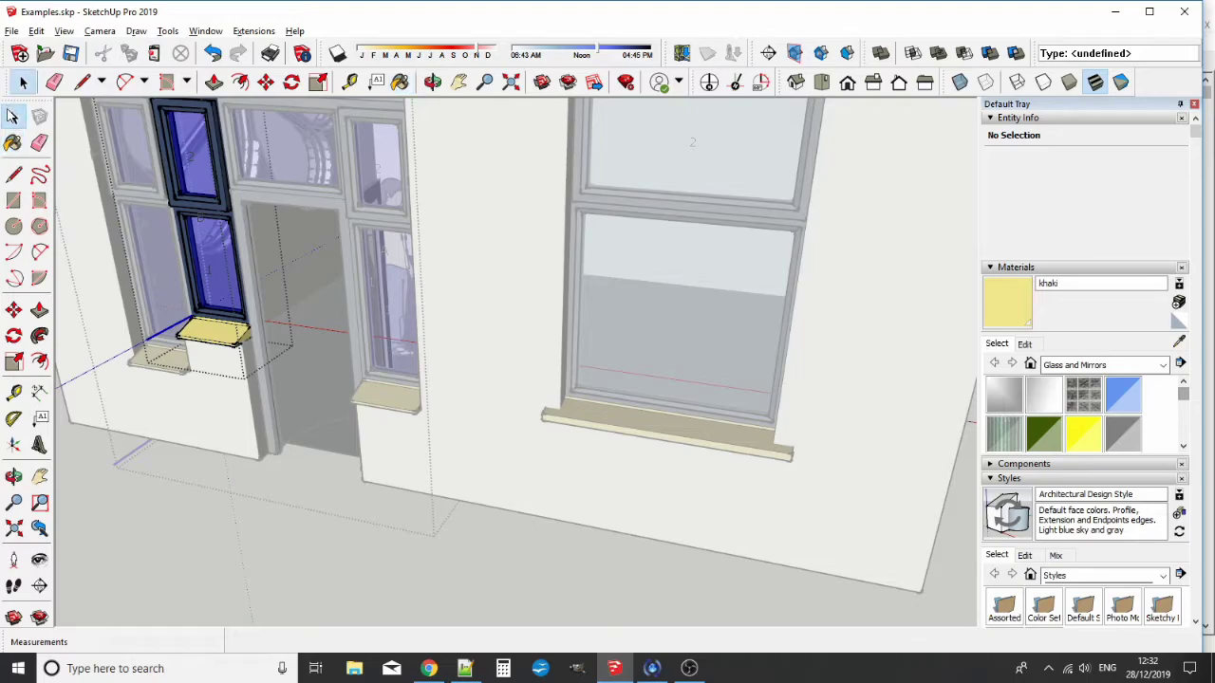
pyautogui.press('f')
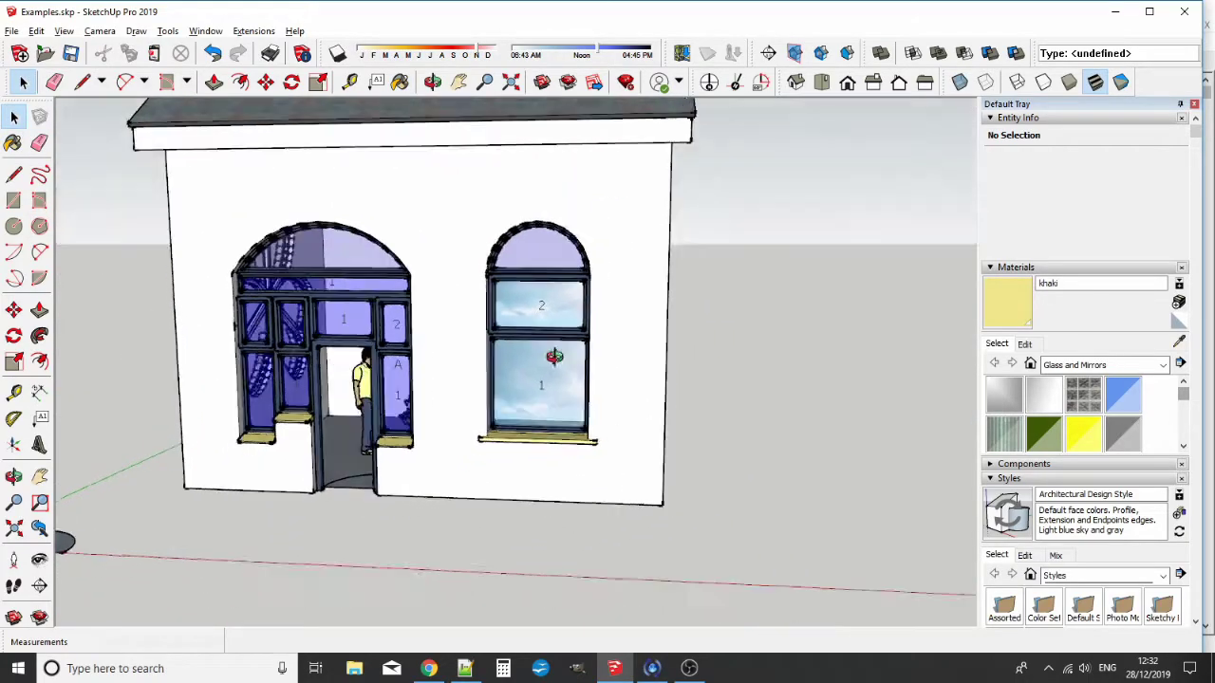
# - Draw the last wedge line on the small half-disc and window-select the whole disc
pyautogui.moveTo(650, 477); pyautogui.dragTo(679, 476, button='middle')
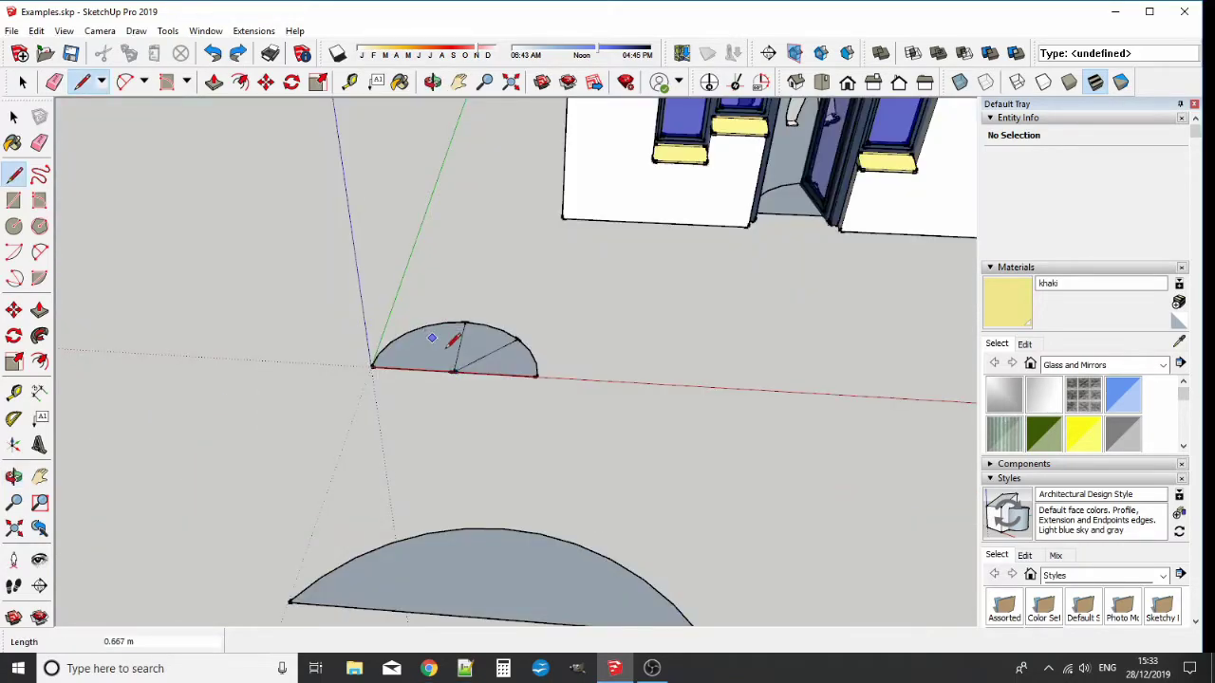
pyautogui.click(406, 332)
pyautogui.moveTo(426, 320)
pyautogui.mouseDown(button='middle')
pyautogui.moveTo(475, 423)
pyautogui.moveTo(434, 393)
pyautogui.mouseUp(button='middle')
pyautogui.click(14, 116)
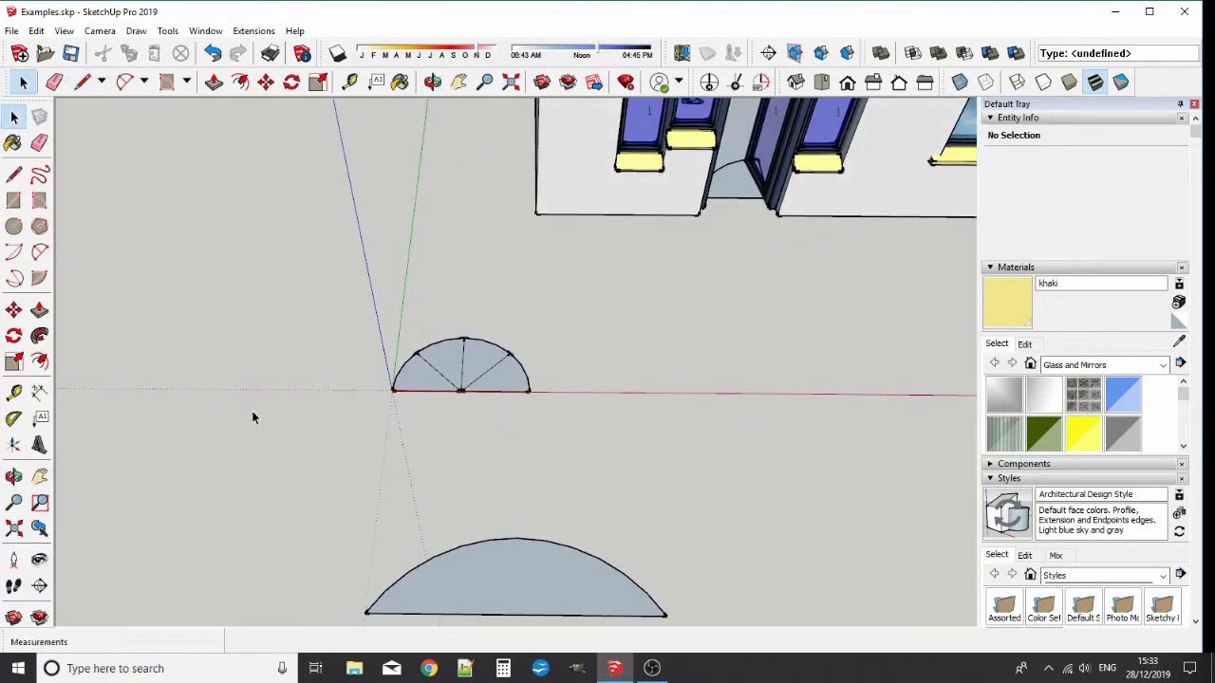
pyautogui.moveTo(306, 446); pyautogui.dragTo(581, 311)
pyautogui.click(252, 30)
pyautogui.moveTo(467, 121)
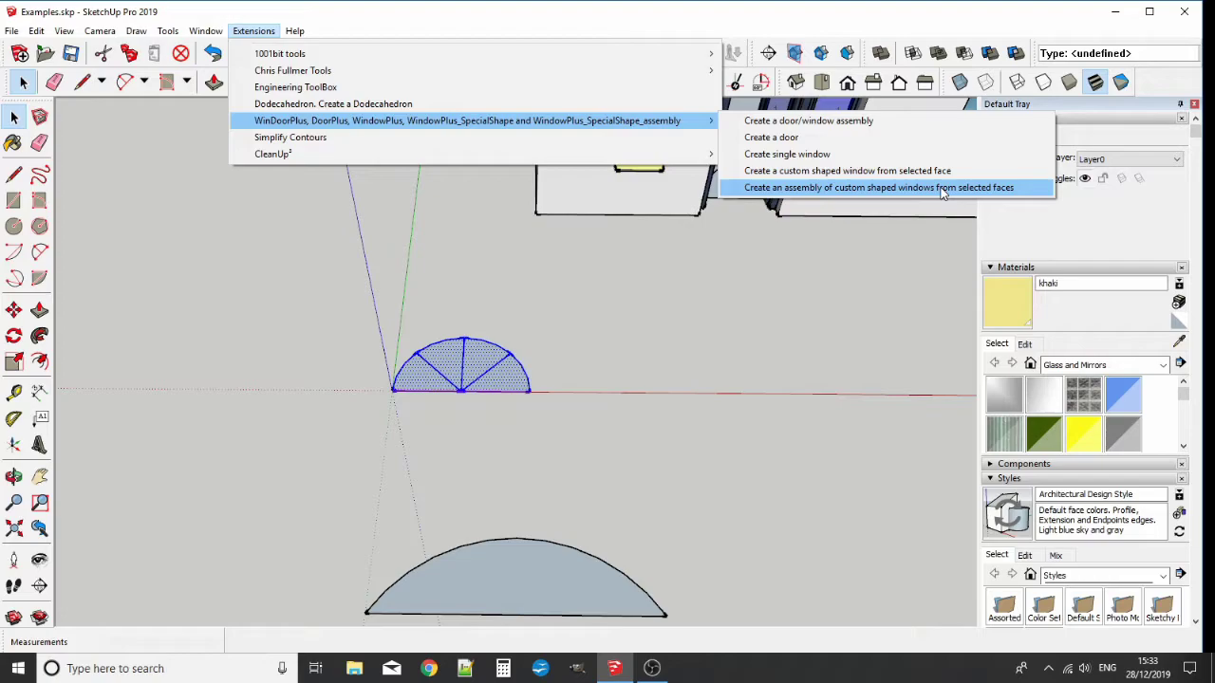
# - Build a custom-shaped window assembly from the wedged half-disc and select the right window's arch
pyautogui.click(942, 188)
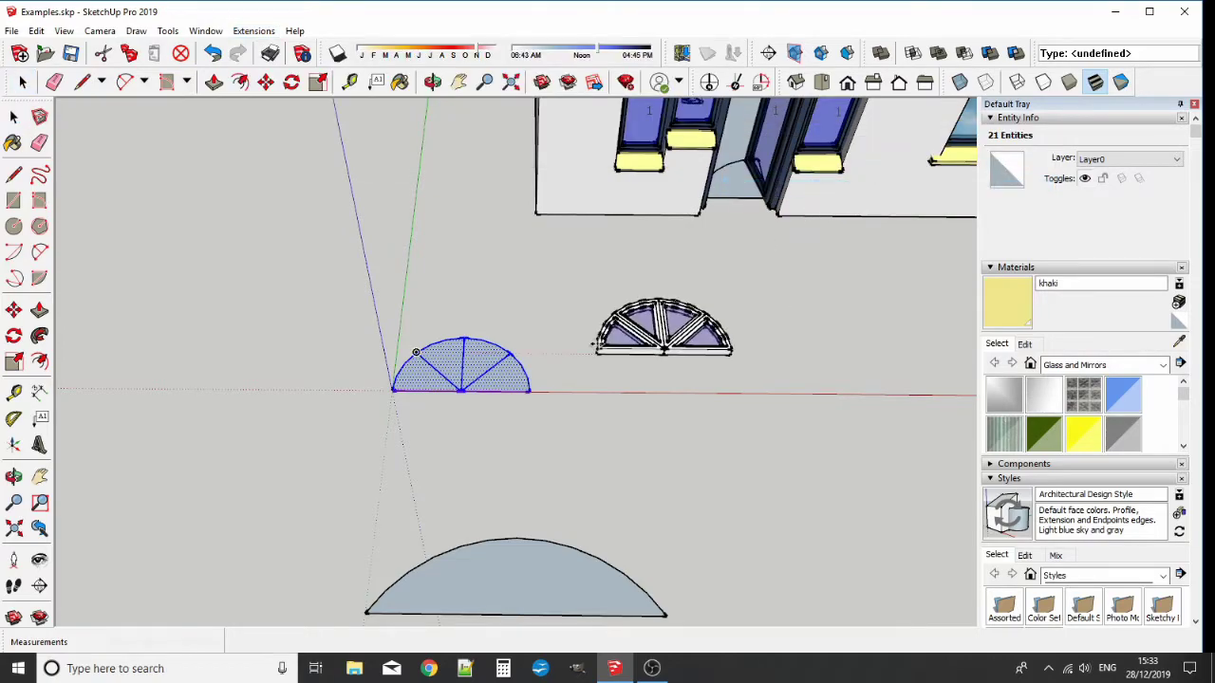
pyautogui.moveTo(582, 366)
pyautogui.mouseDown(button='middle')
pyautogui.moveTo(525, 268)
pyautogui.moveTo(241, 279)
pyautogui.mouseUp(button='middle')
pyautogui.click(13, 115)
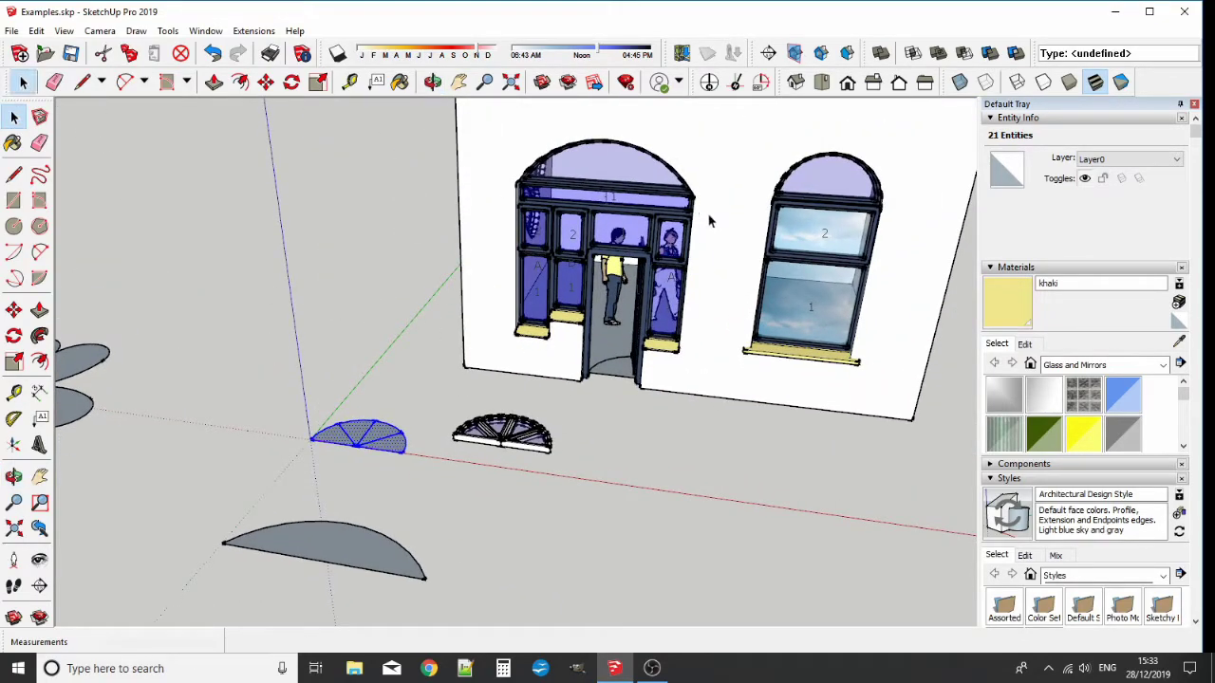
pyautogui.click(851, 182)
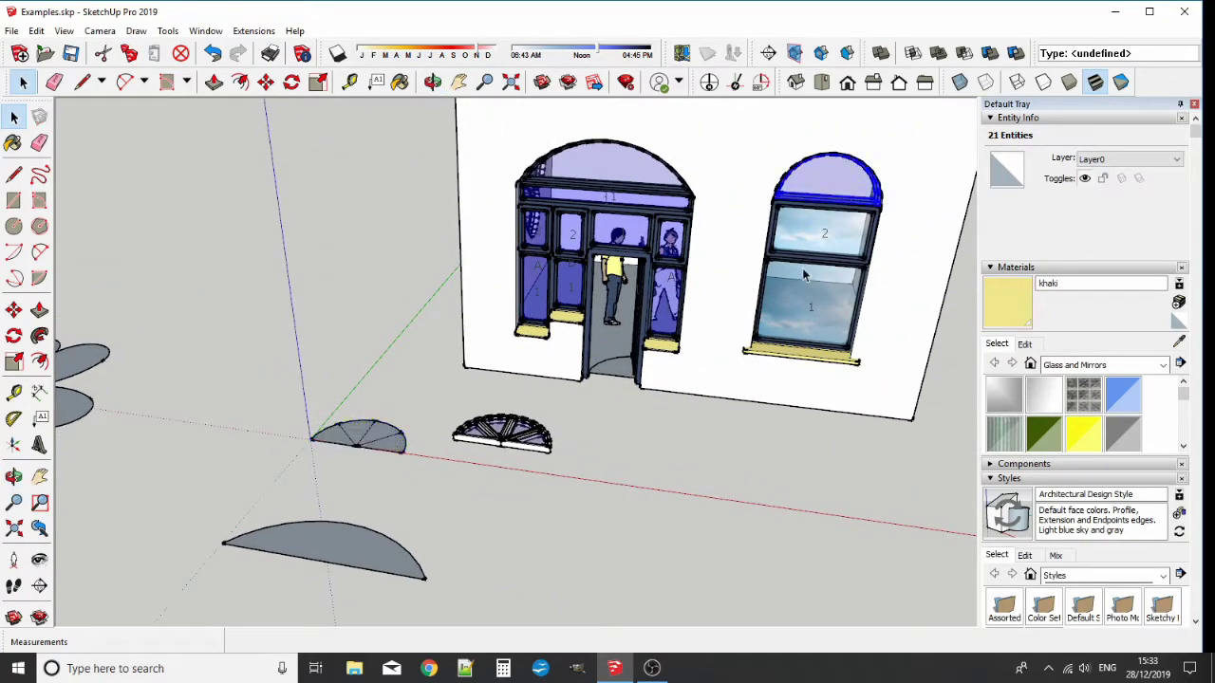
# - Replace the right window's arched top with the fan window assembly using Component Replacer
pyautogui.click(169, 32)
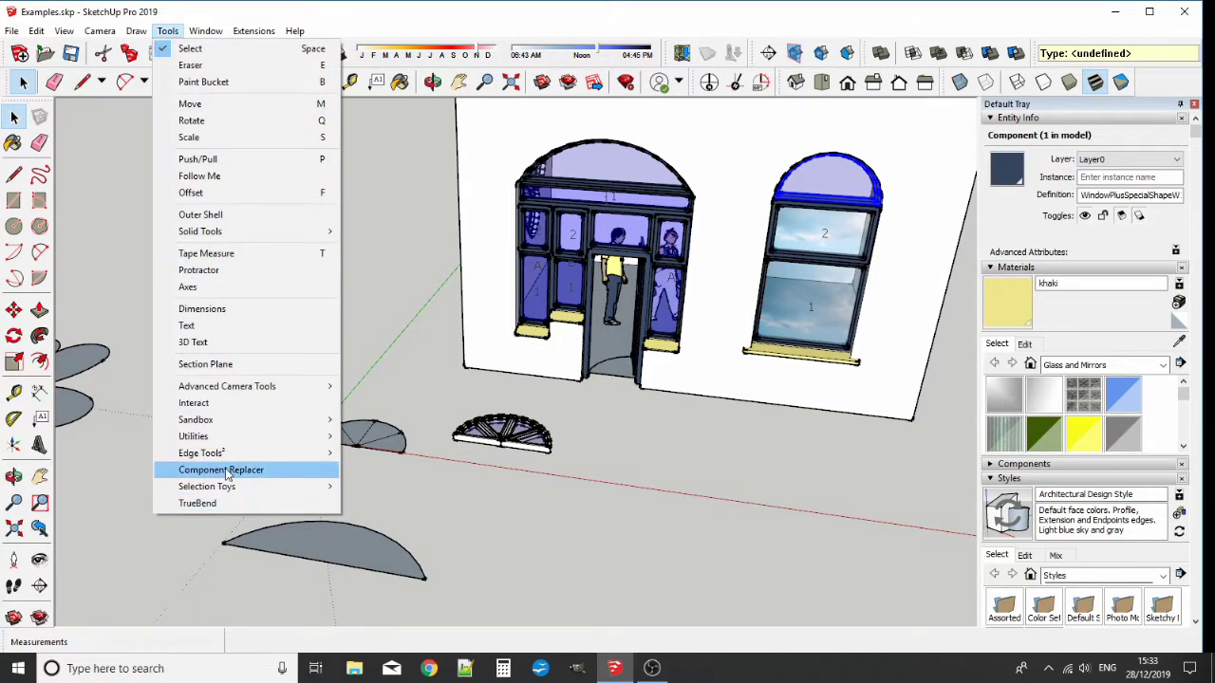
pyautogui.click(226, 471)
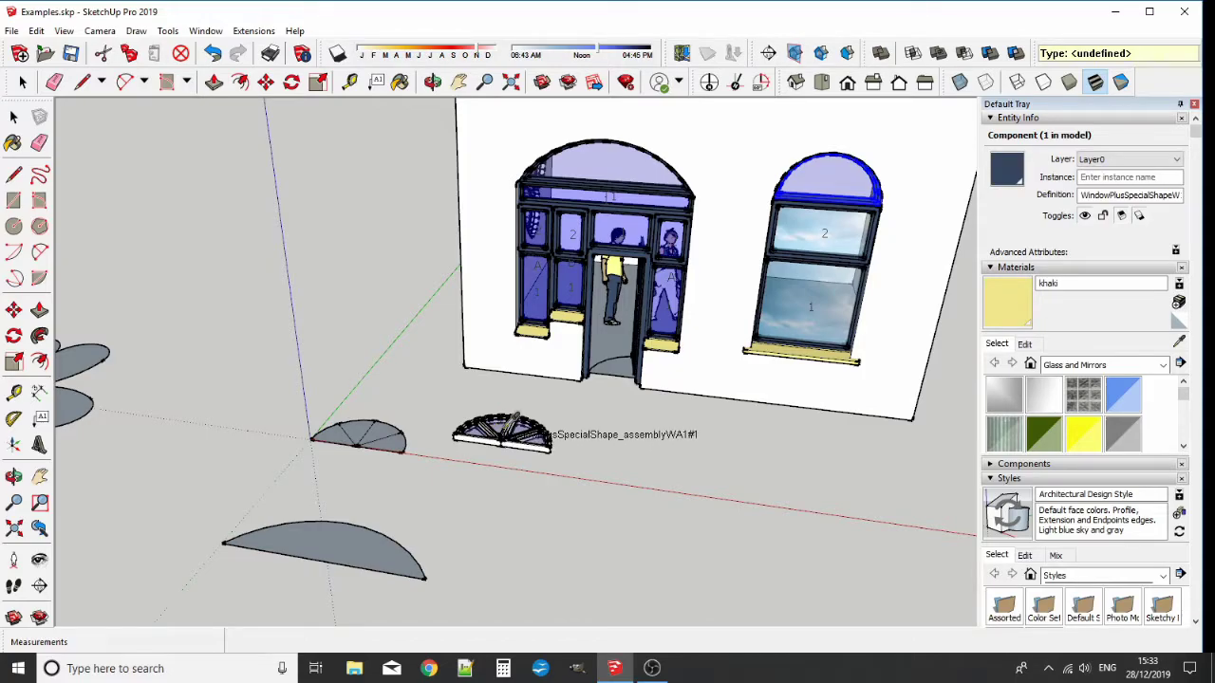
pyautogui.click(514, 415)
pyautogui.moveTo(867, 426)
pyautogui.mouseDown(button='middle')
pyautogui.moveTo(800, 371)
pyautogui.moveTo(807, 242)
pyautogui.mouseUp(button='middle')
pyautogui.scroll(3, 799, 223)
pyautogui.scroll(3, 795, 201)
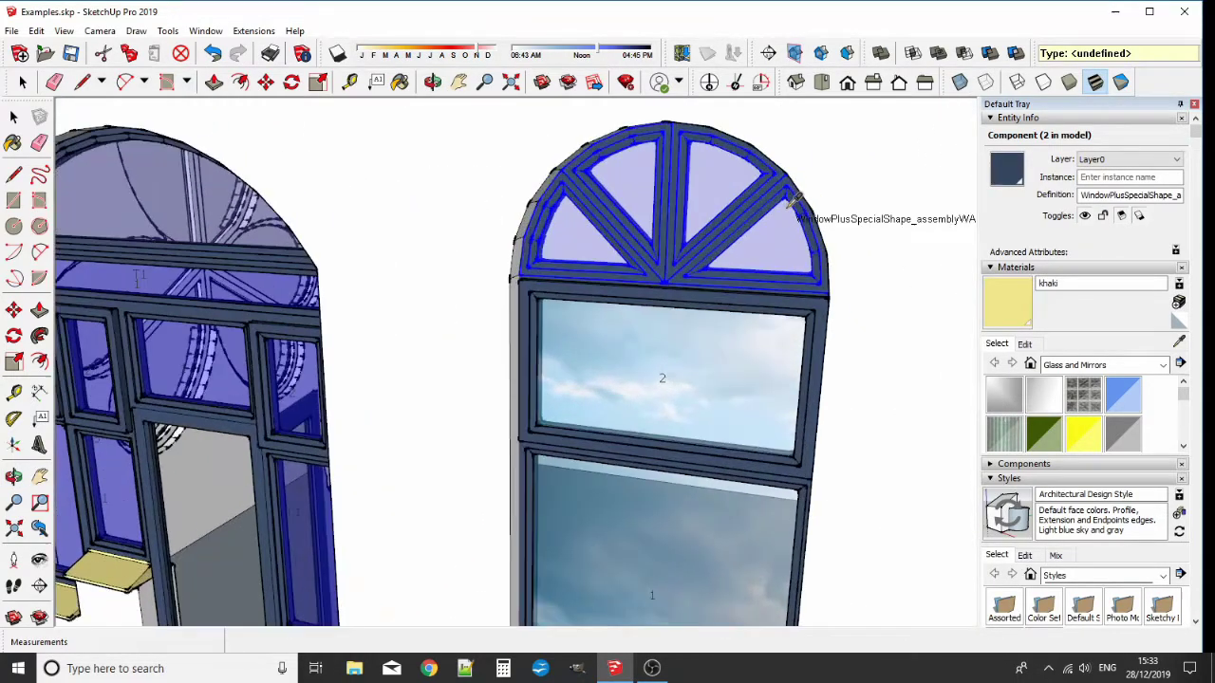
pyautogui.scroll(-3, 795, 199)
pyautogui.scroll(-2, 796, 197)
pyautogui.moveTo(797, 196)
pyautogui.mouseDown(button='middle')
pyautogui.moveTo(415, 399)
pyautogui.moveTo(437, 404)
pyautogui.mouseUp(button='middle')
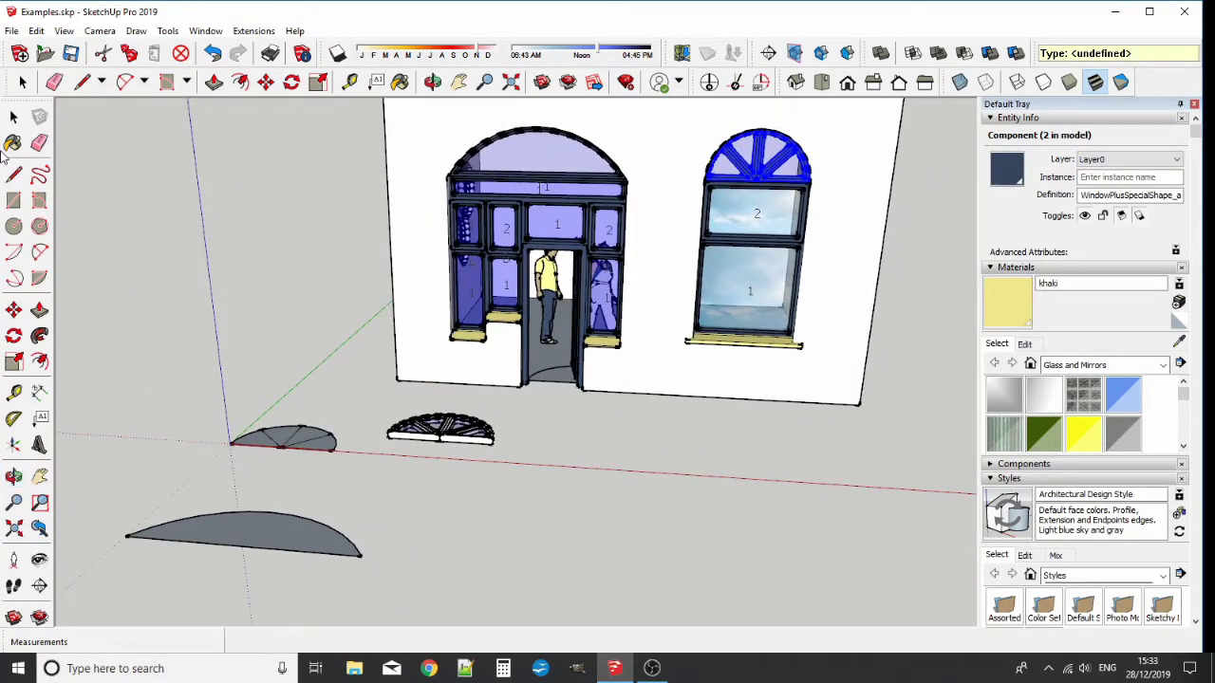
pyautogui.click(13, 115)
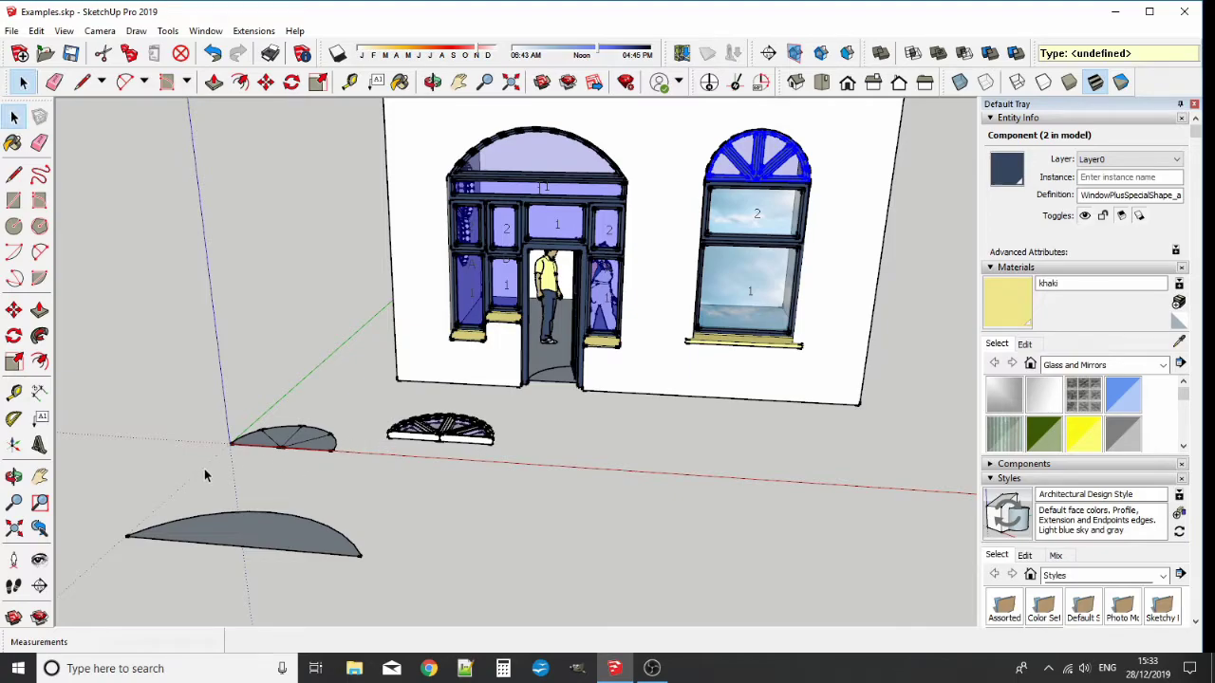
# - Move the small half-disc further along the red axis
pyautogui.moveTo(204, 469); pyautogui.dragTo(350, 404)
pyautogui.press('m')
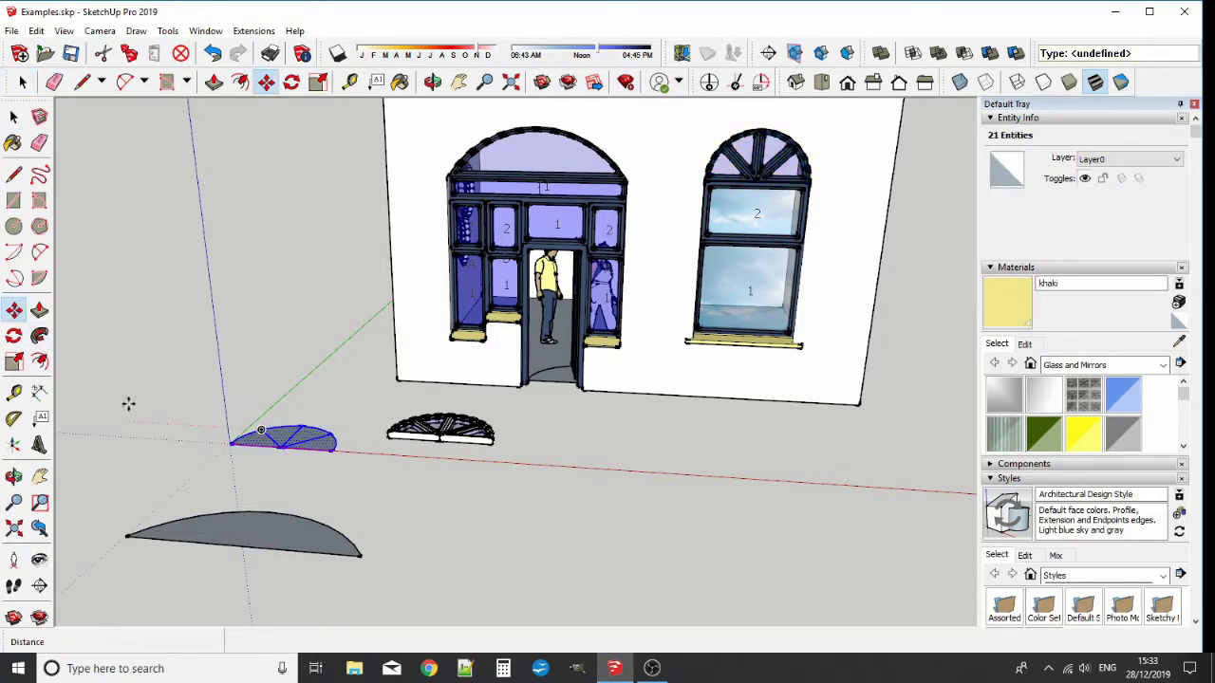
pyautogui.click(128, 405)
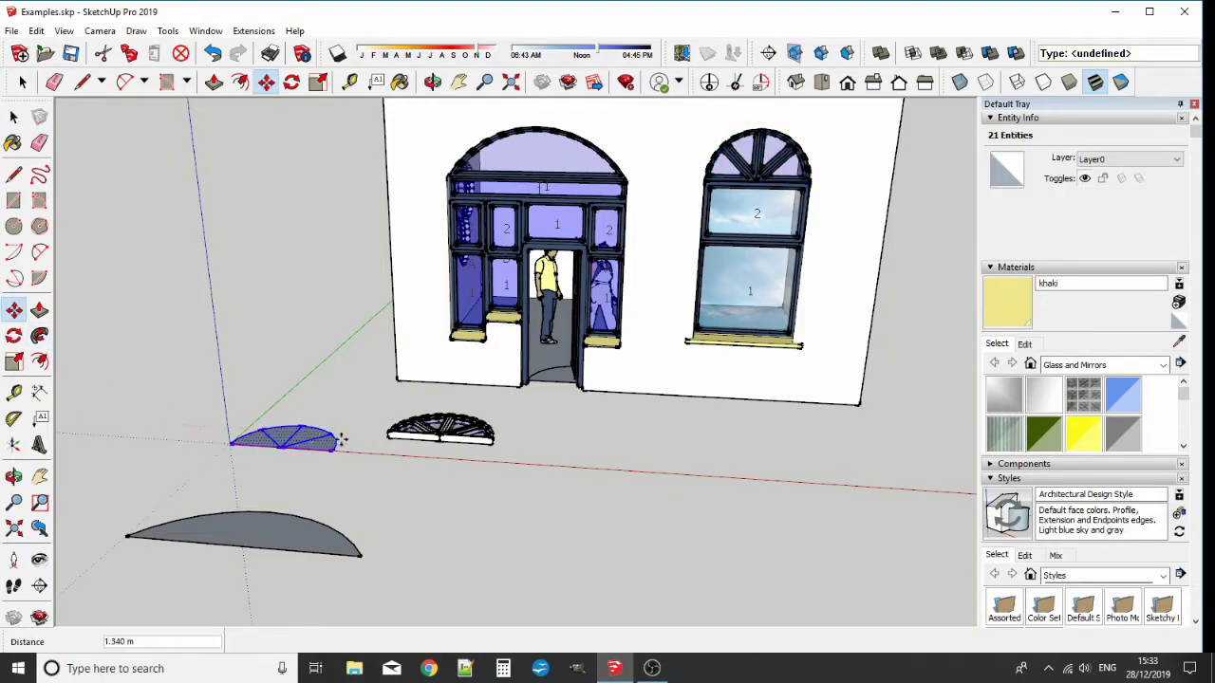
pyautogui.click(625, 462)
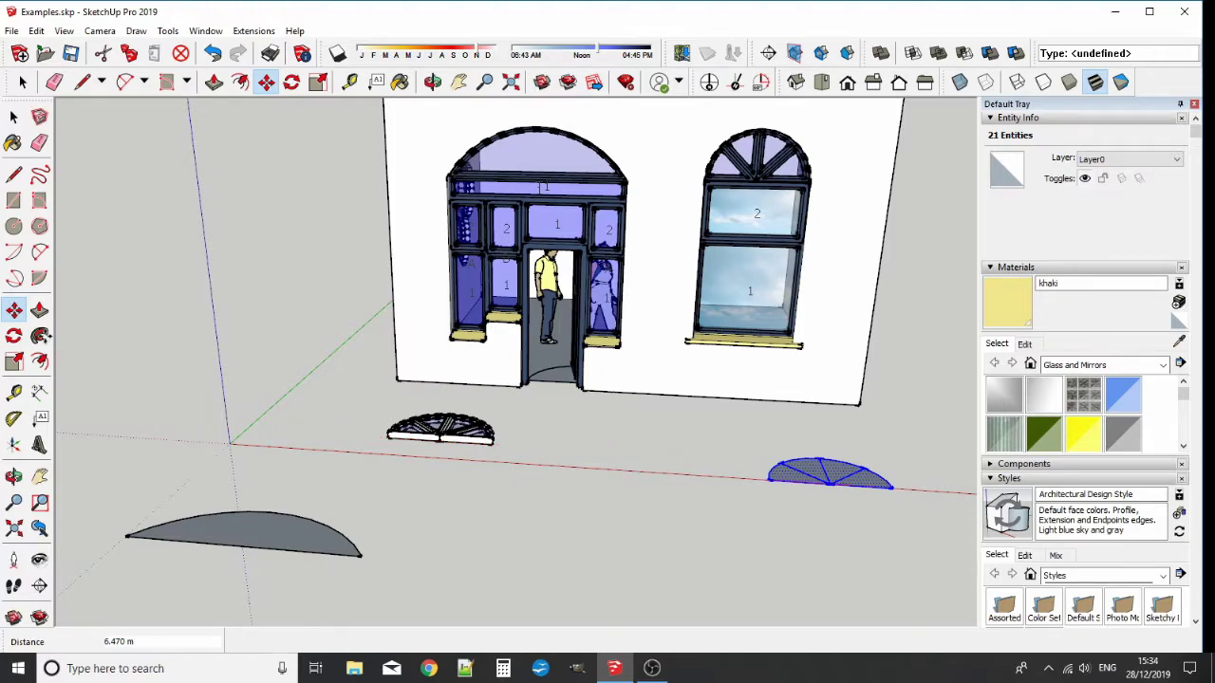
pyautogui.click(13, 115)
# - Move the large grey arch to the axis origin and nudge the fan window slightly right
pyautogui.doubleClick(298, 545)
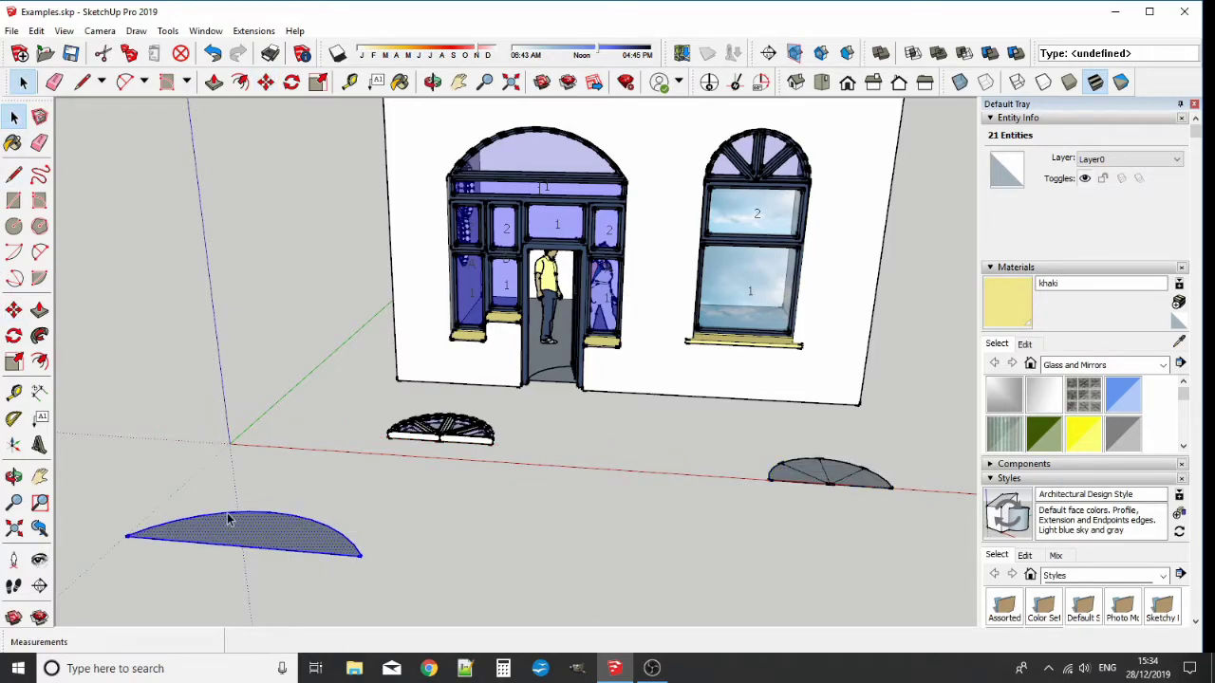
pyautogui.press('m')
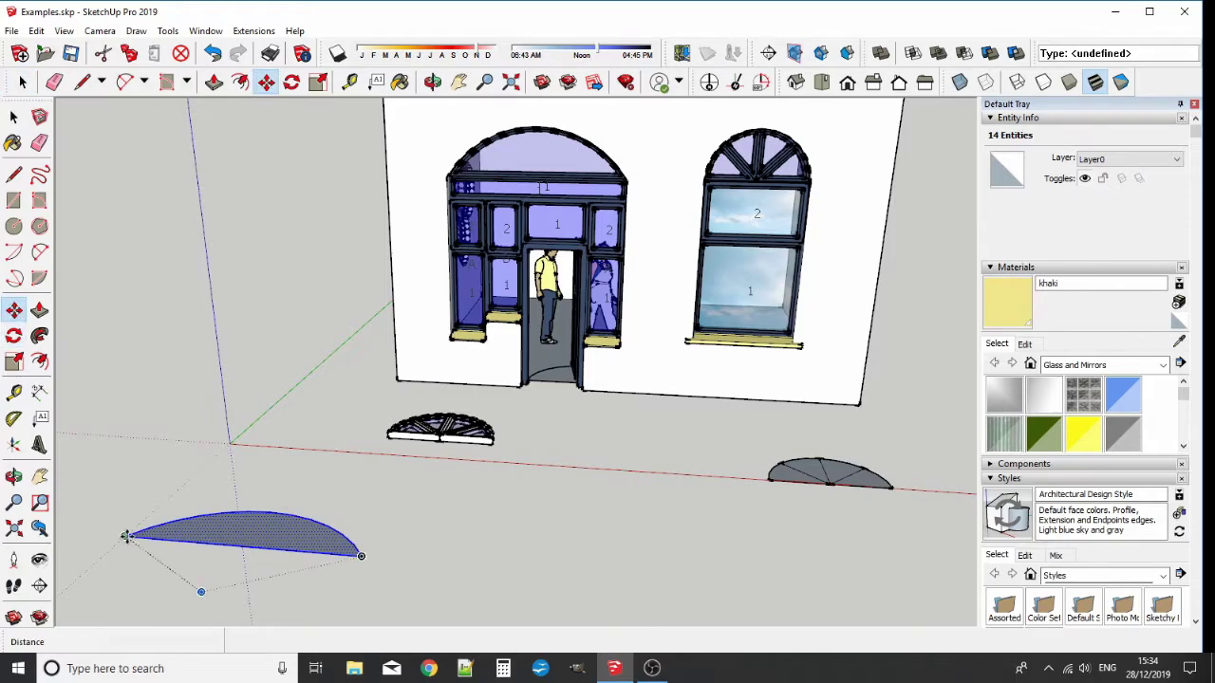
pyautogui.click(125, 536)
pyautogui.click(231, 444)
pyautogui.scroll(2, 320, 610)
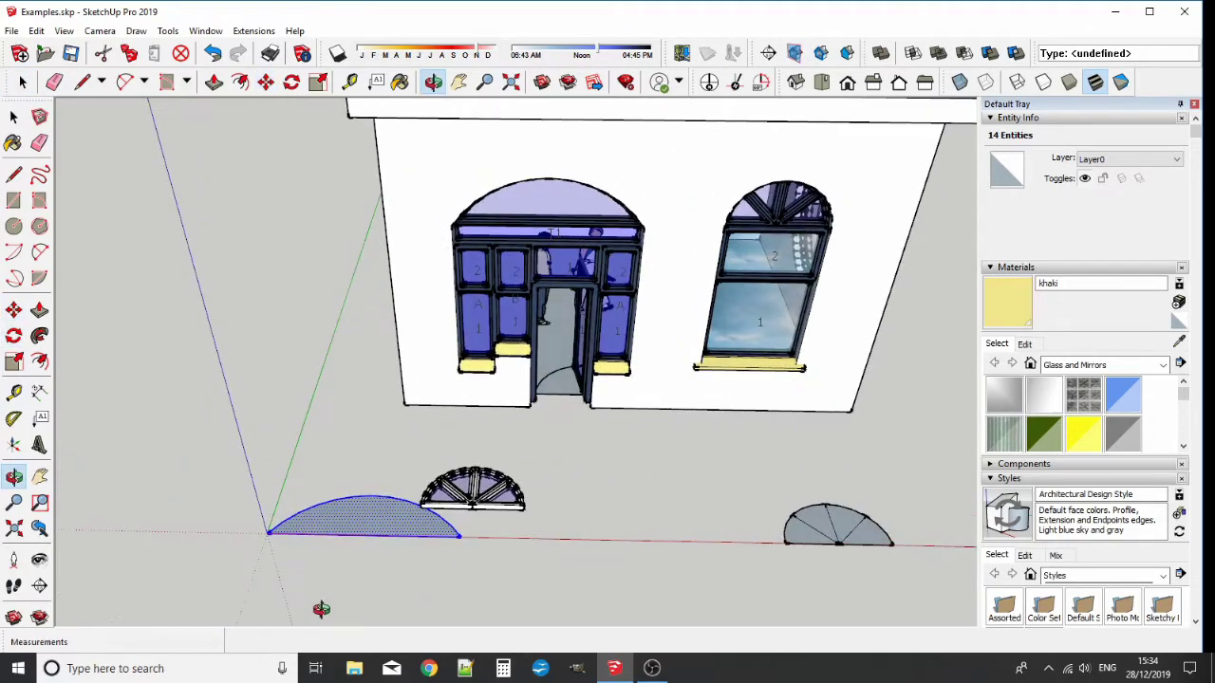
pyautogui.scroll(3, 376, 539)
pyautogui.scroll(2, 377, 539)
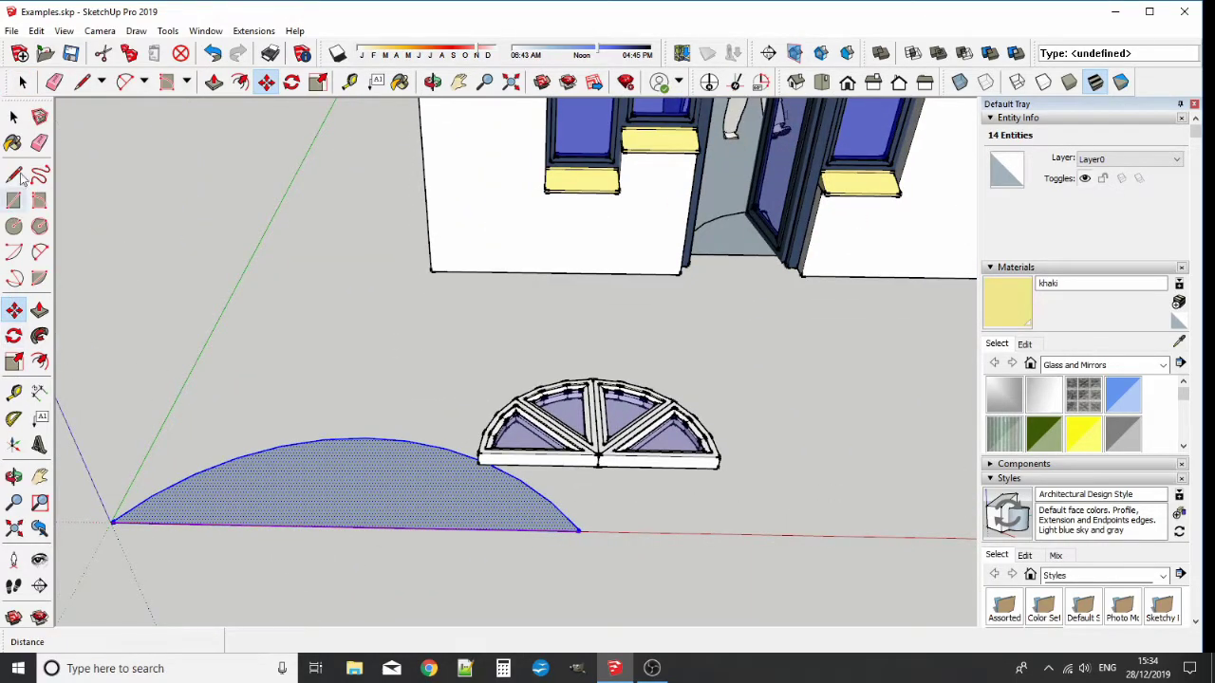
pyautogui.click(14, 115)
pyautogui.click(650, 460)
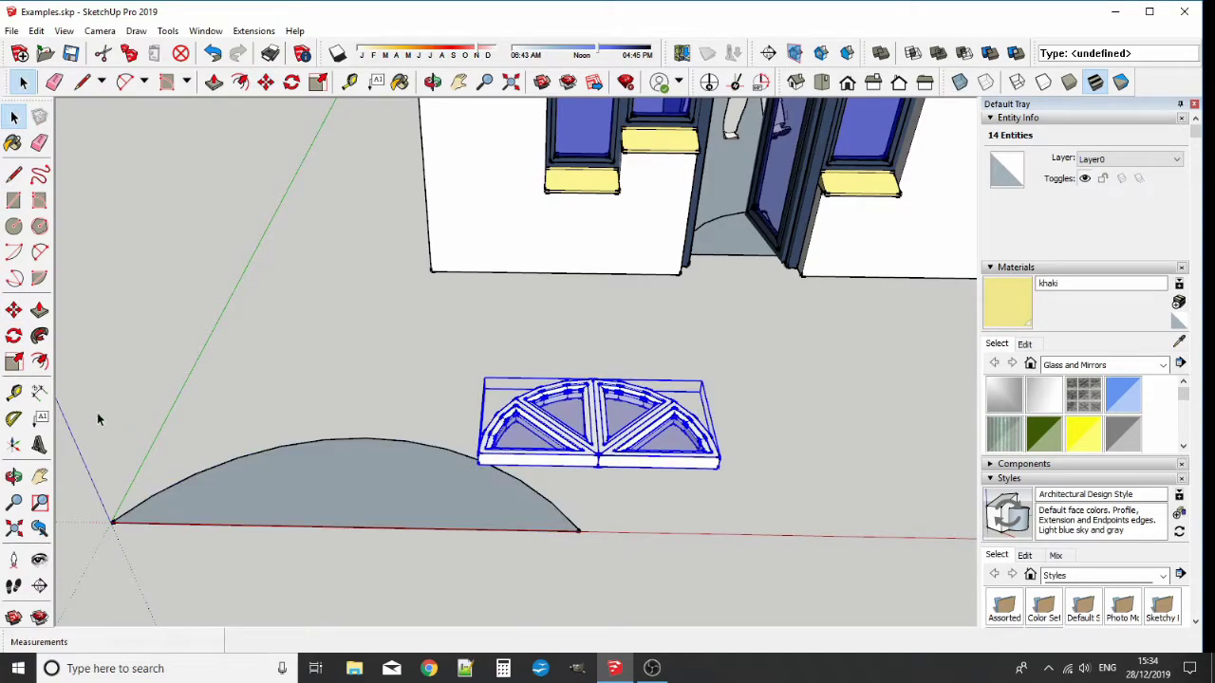
pyautogui.click(13, 309)
pyautogui.click(267, 368)
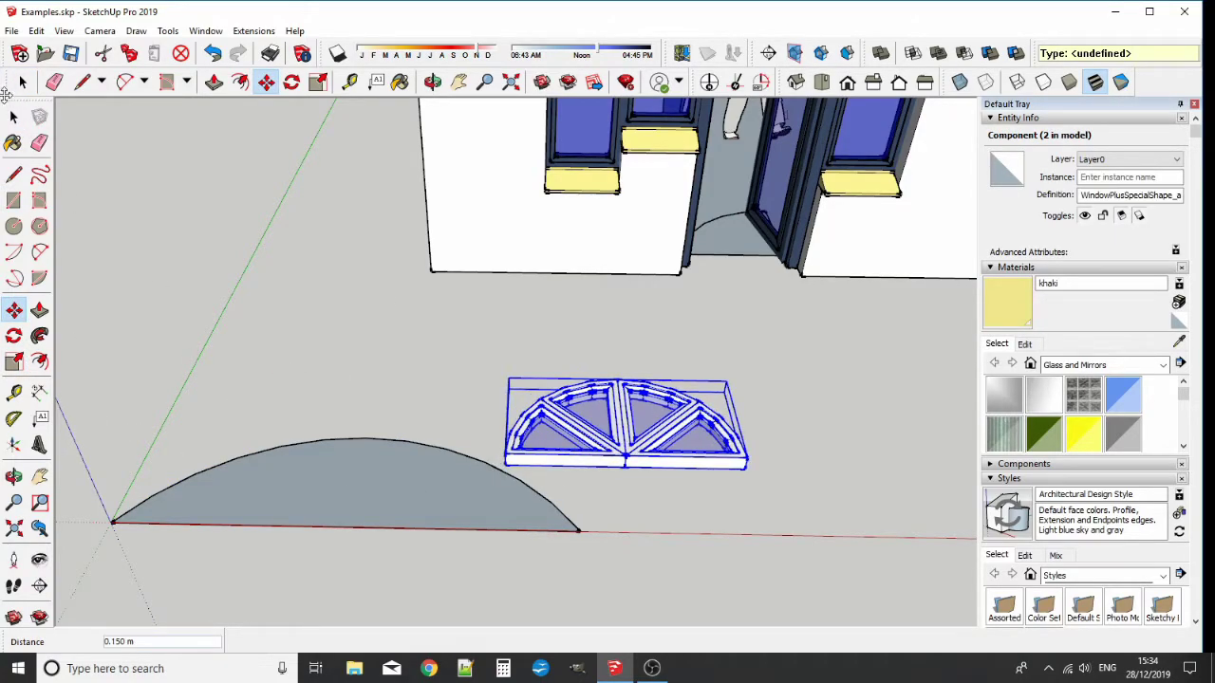
# - Draw three lines from the arch's base midpoint to its top, right and left, then select it
pyautogui.click(14, 175)
pyautogui.click(344, 526)
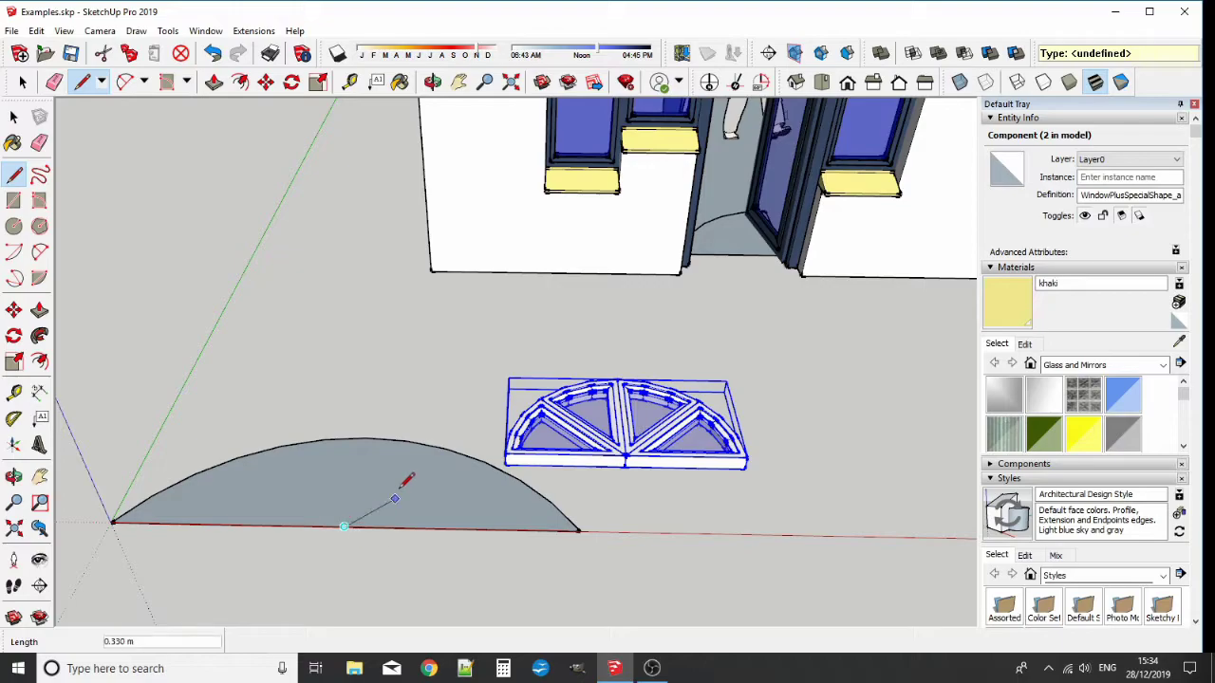
pyautogui.click(365, 438)
pyautogui.click(344, 526)
pyautogui.click(484, 462)
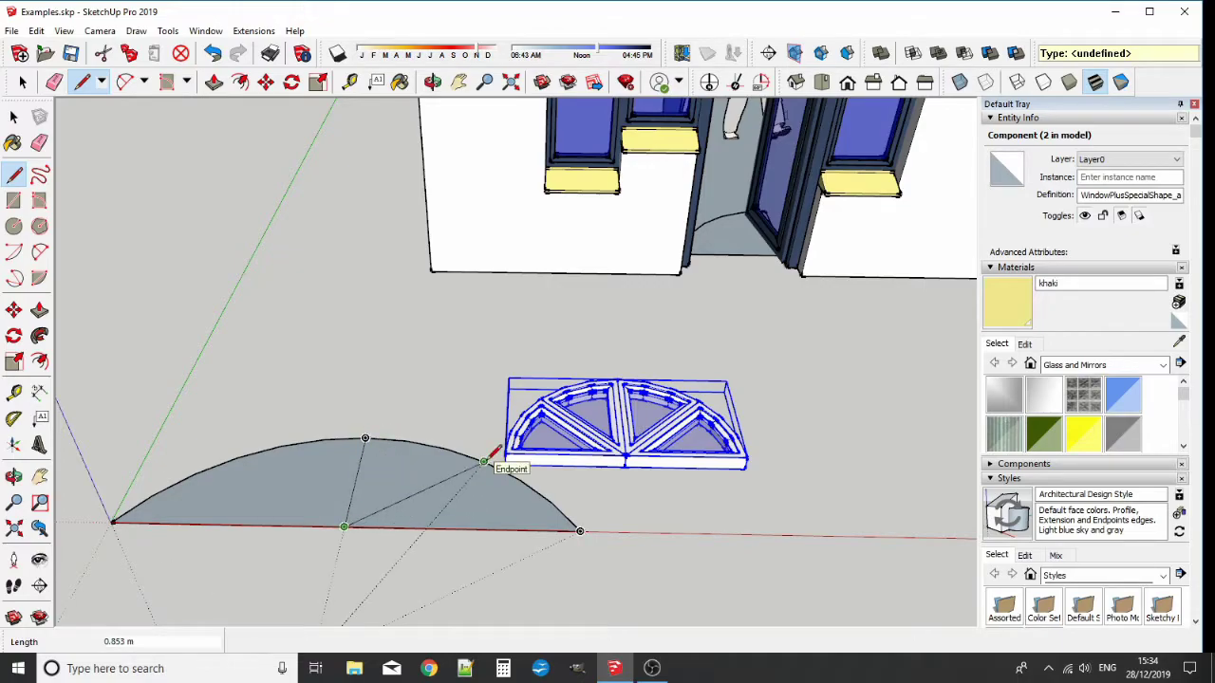
pyautogui.click(345, 527)
pyautogui.click(238, 458)
pyautogui.press('space')
pyautogui.tripleClick(329, 474)
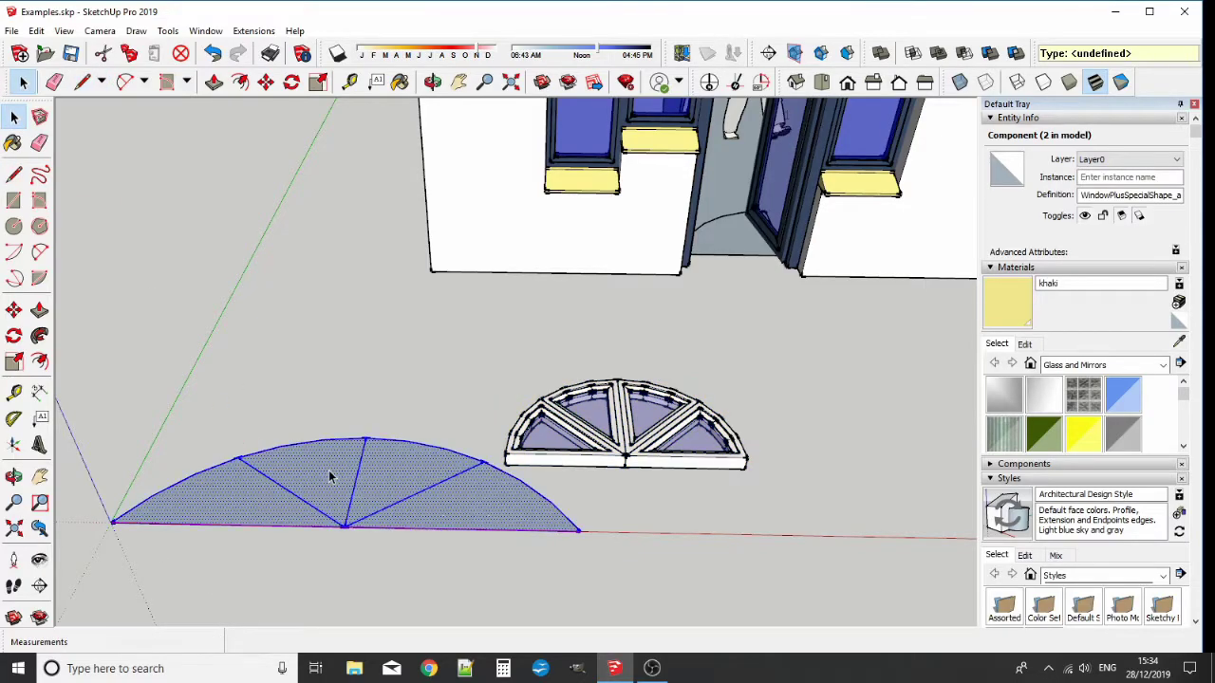
pyautogui.click(249, 31)
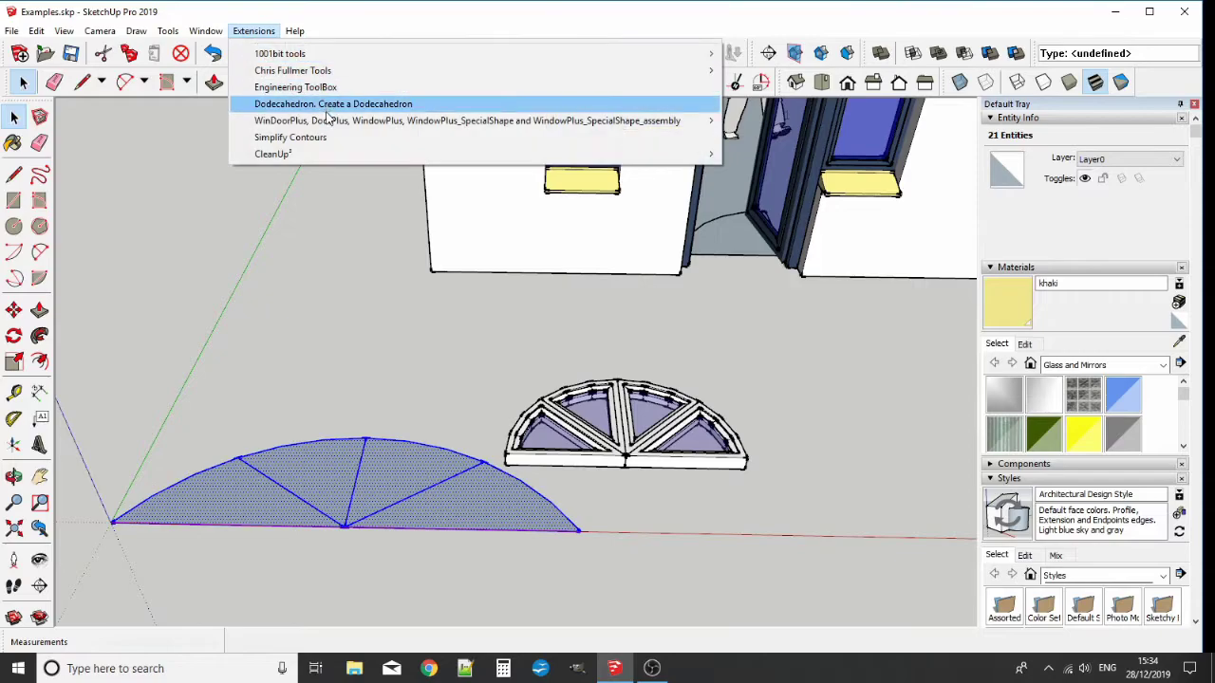
pyautogui.moveTo(467, 120)
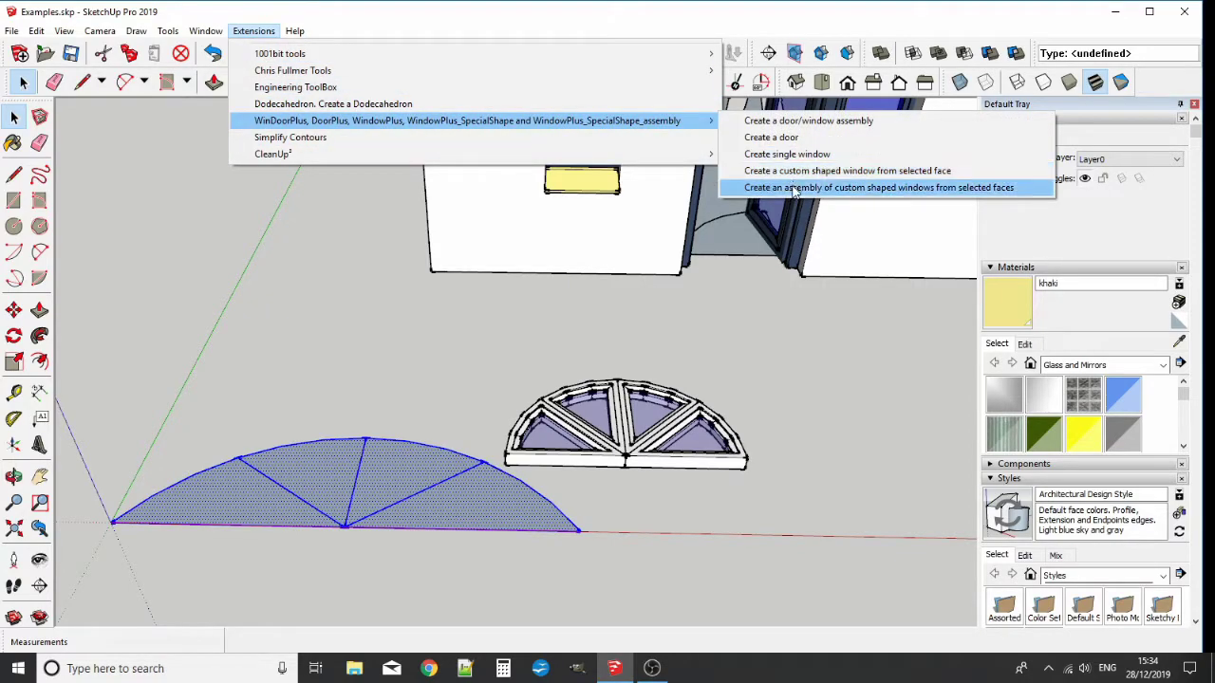
# - Create a custom-shaped window assembly from the large arch and swap it in for the doorway arch
pyautogui.click(793, 188)
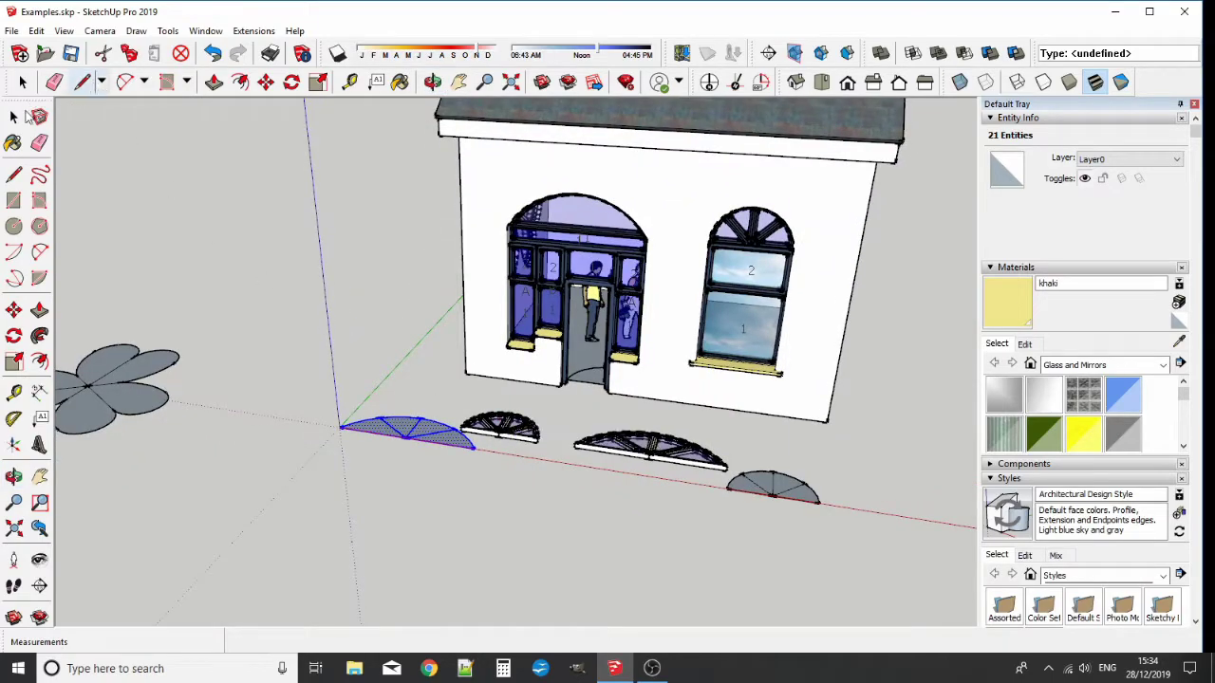
pyautogui.click(15, 117)
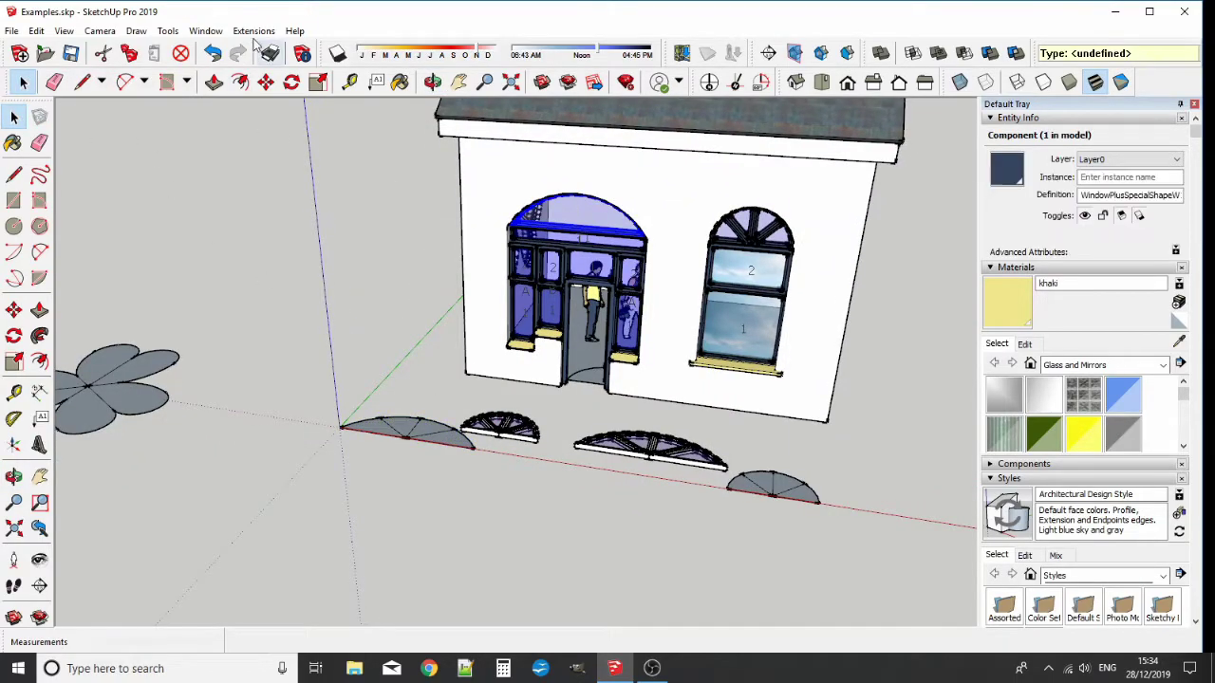
pyautogui.click(167, 30)
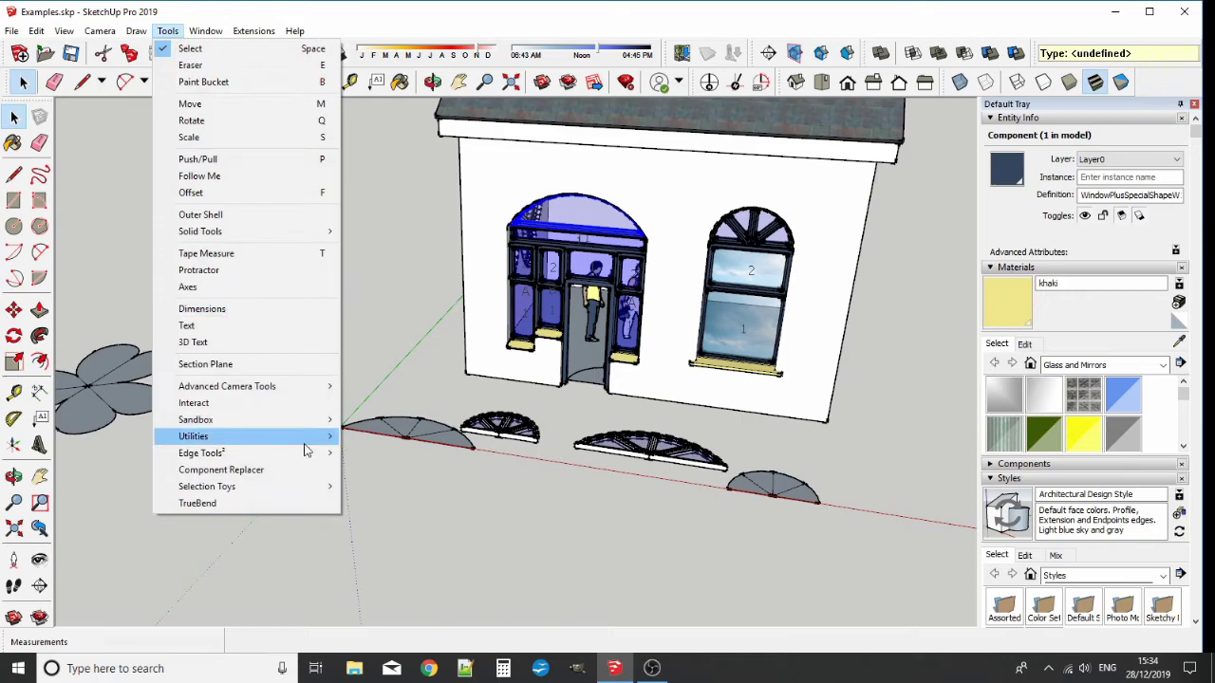
pyautogui.click(289, 470)
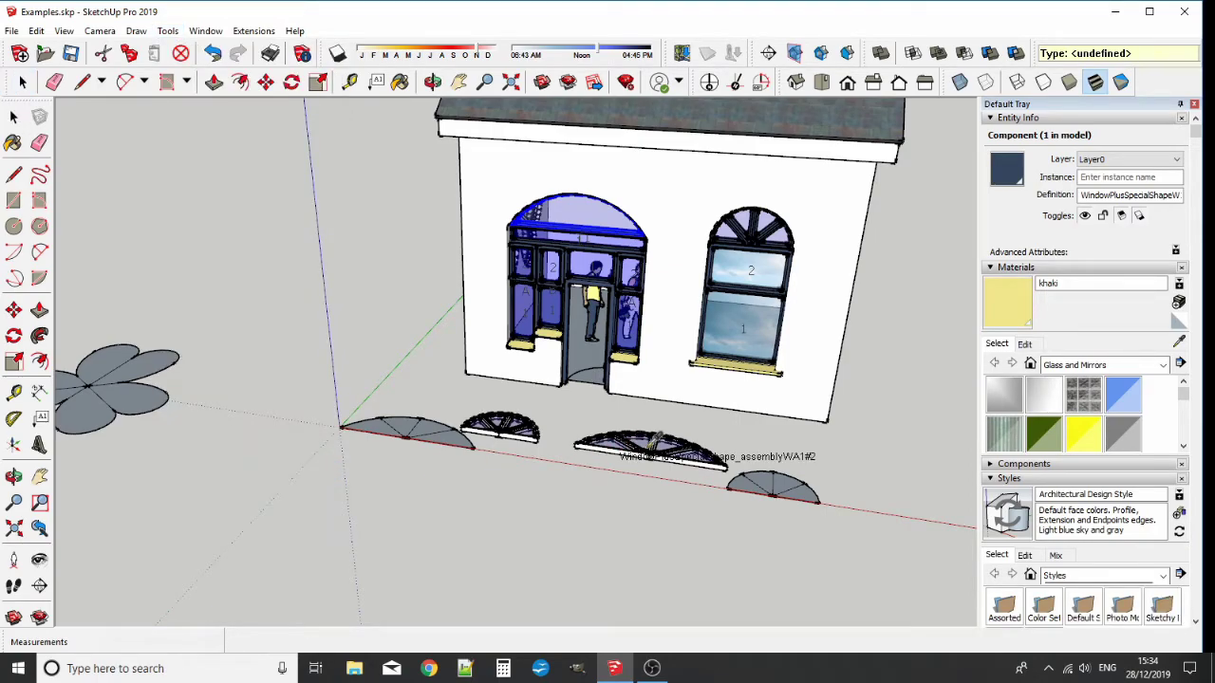
pyautogui.click(655, 441)
pyautogui.click(14, 116)
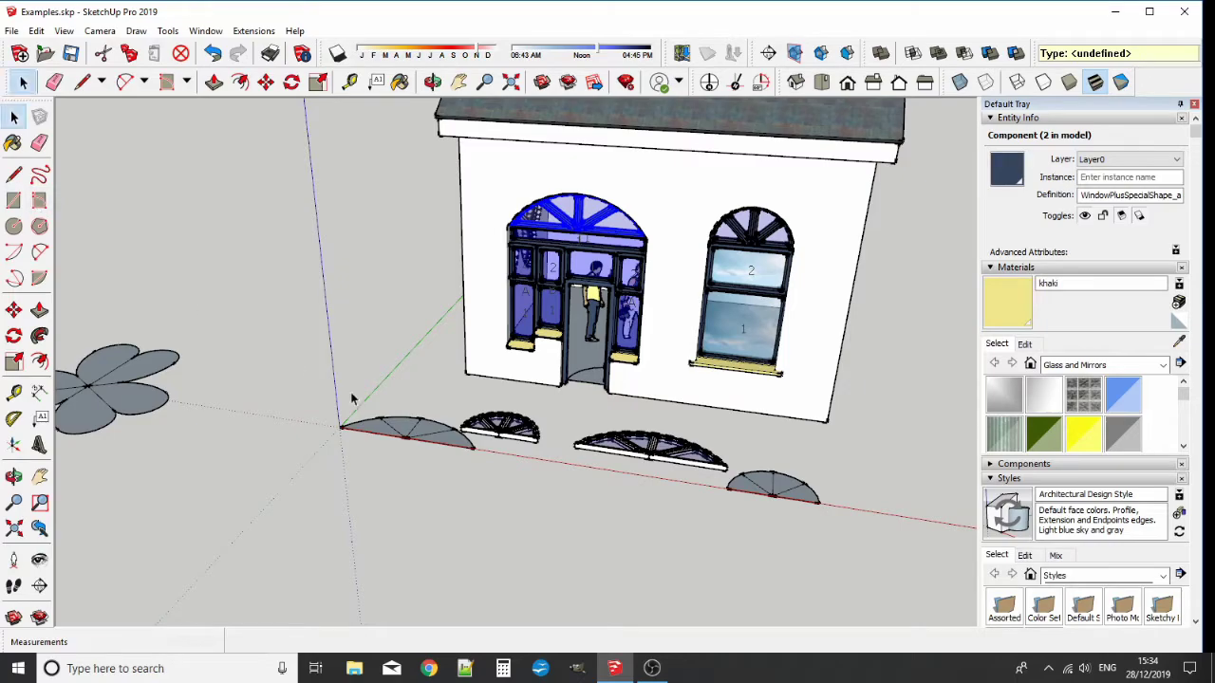